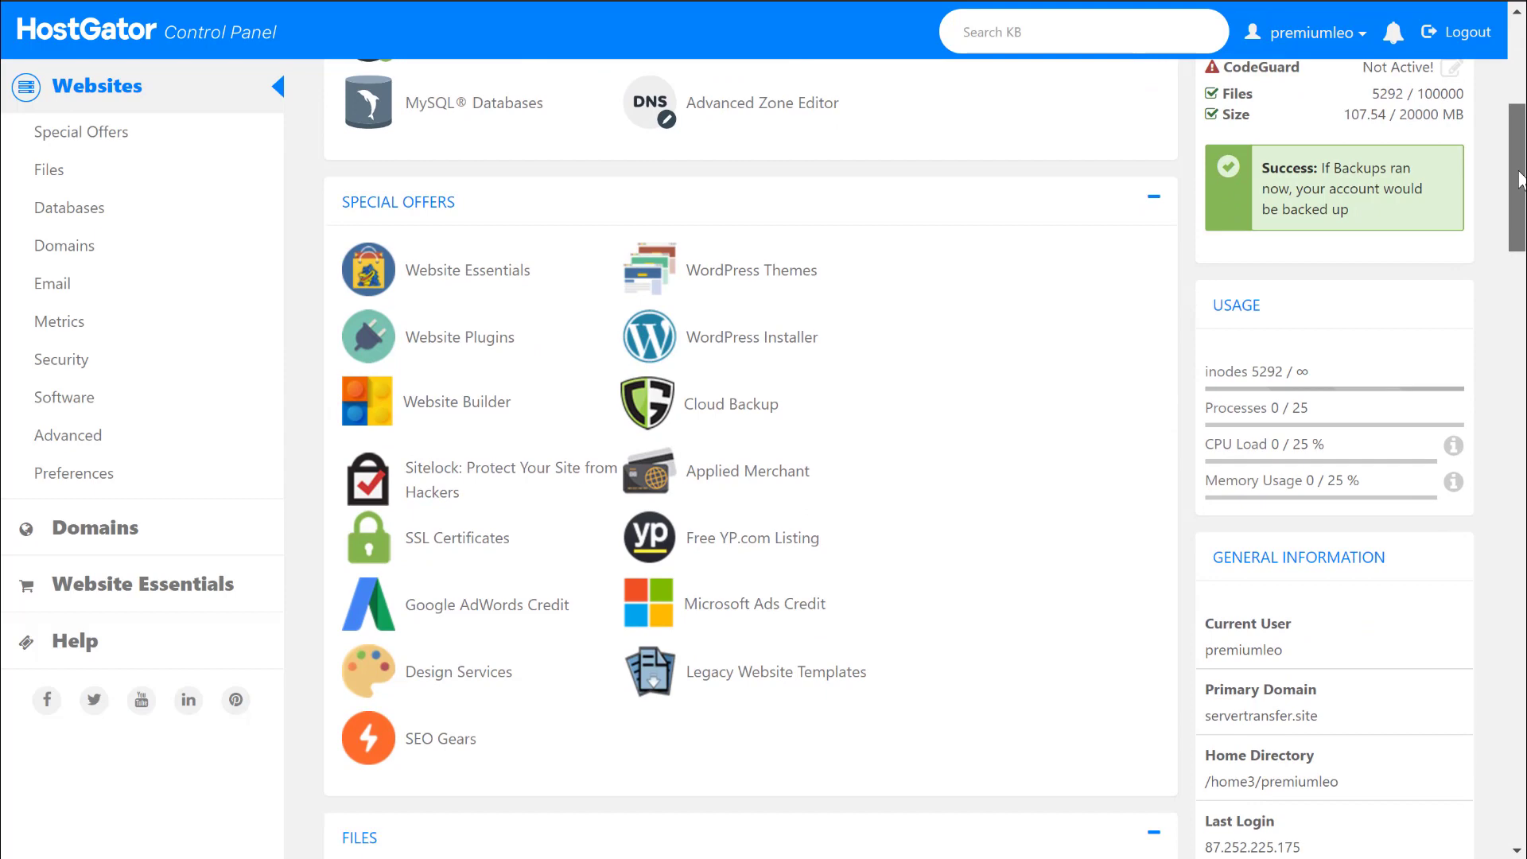
Scroll through the HostGator cPanel sections to review the hosting account's tools.
drag(1521, 181, 1524, 699)
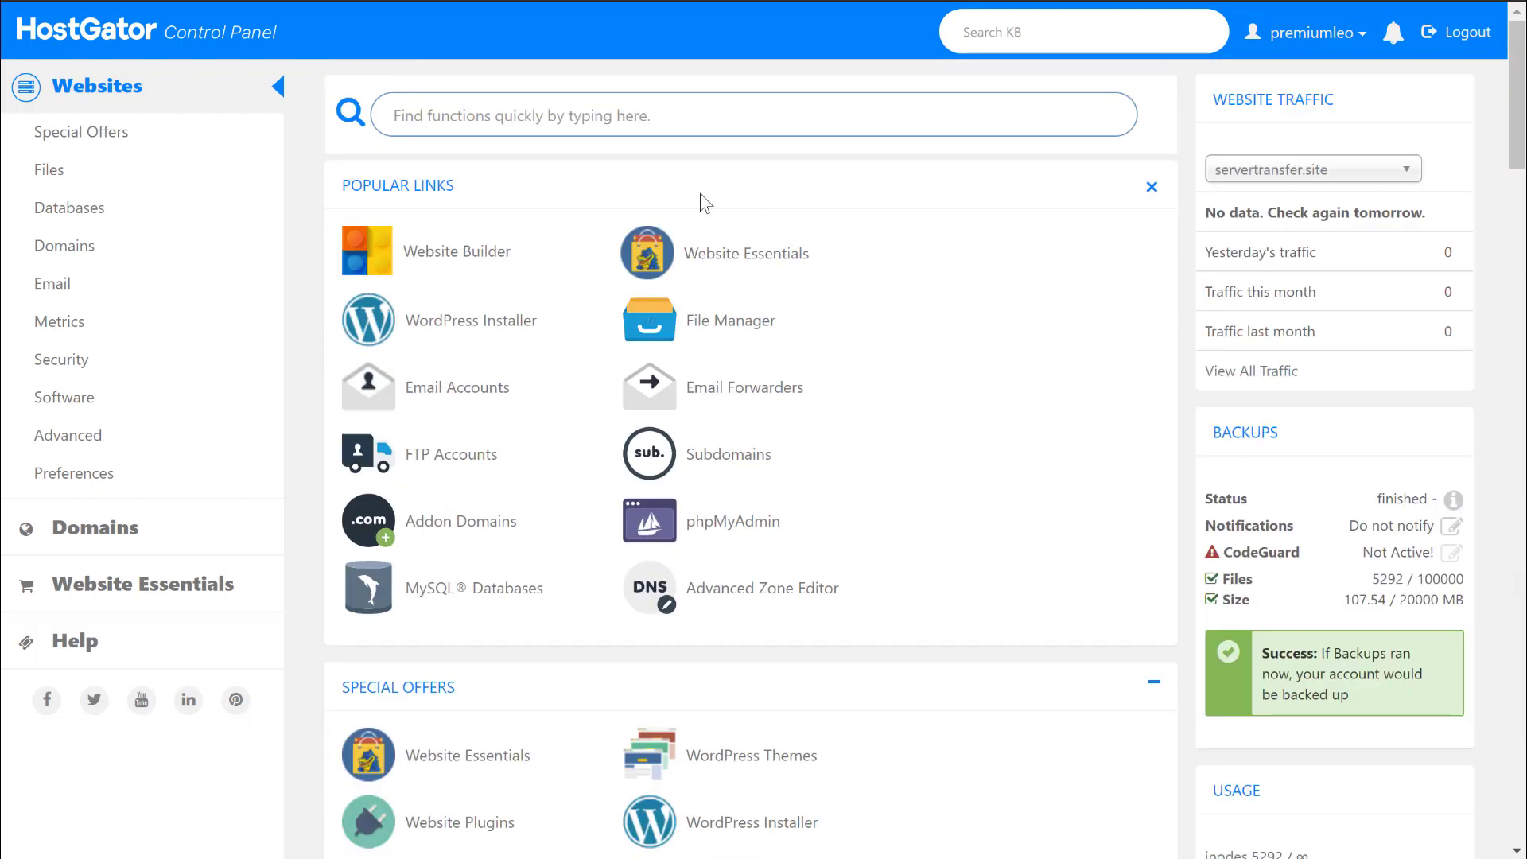
drag(1520, 94, 1513, 300)
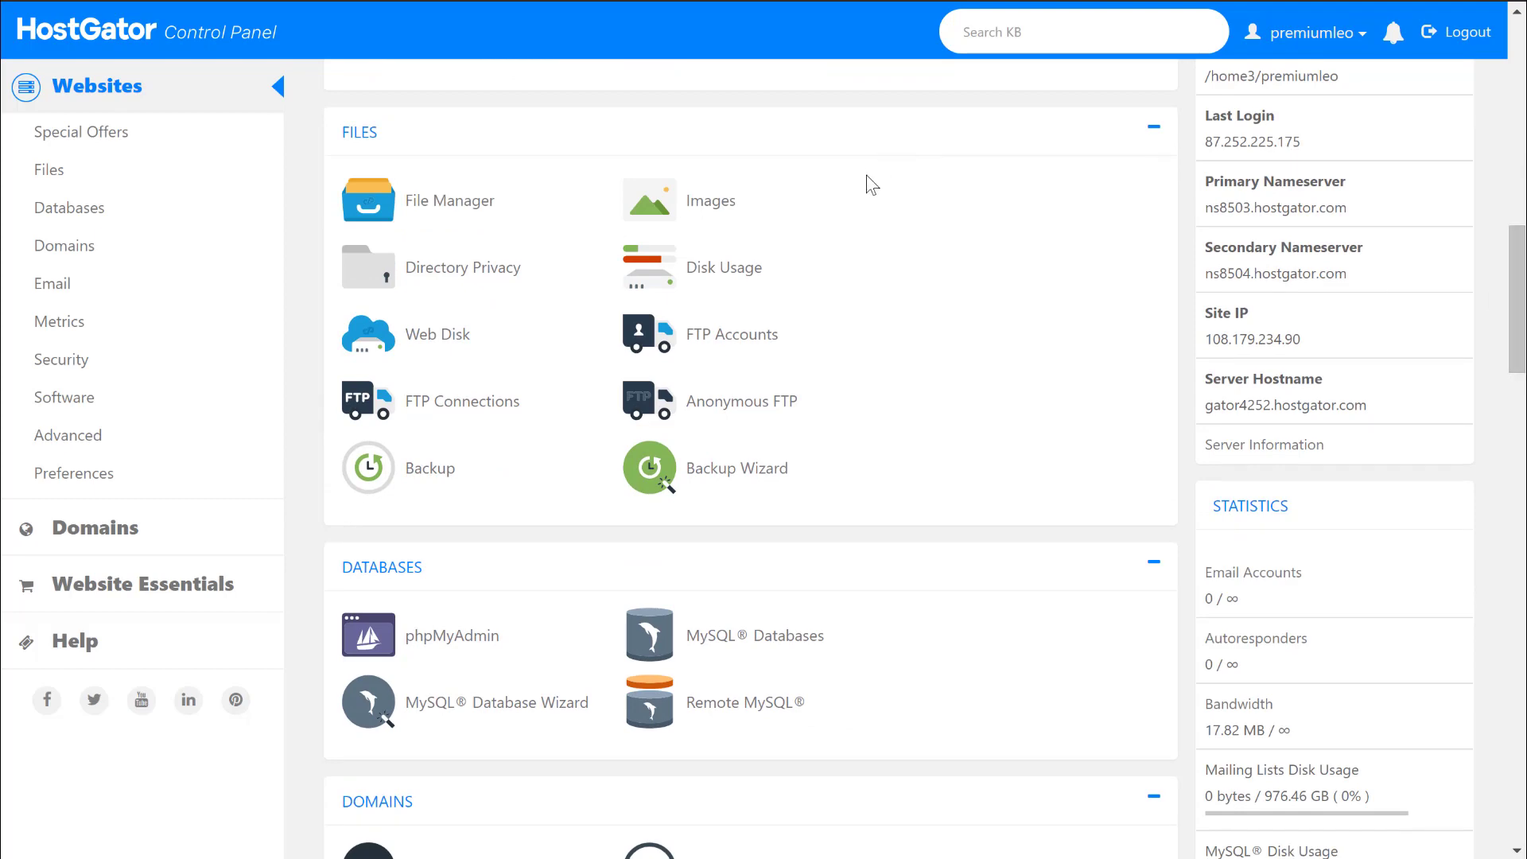
drag(1520, 251, 1514, 606)
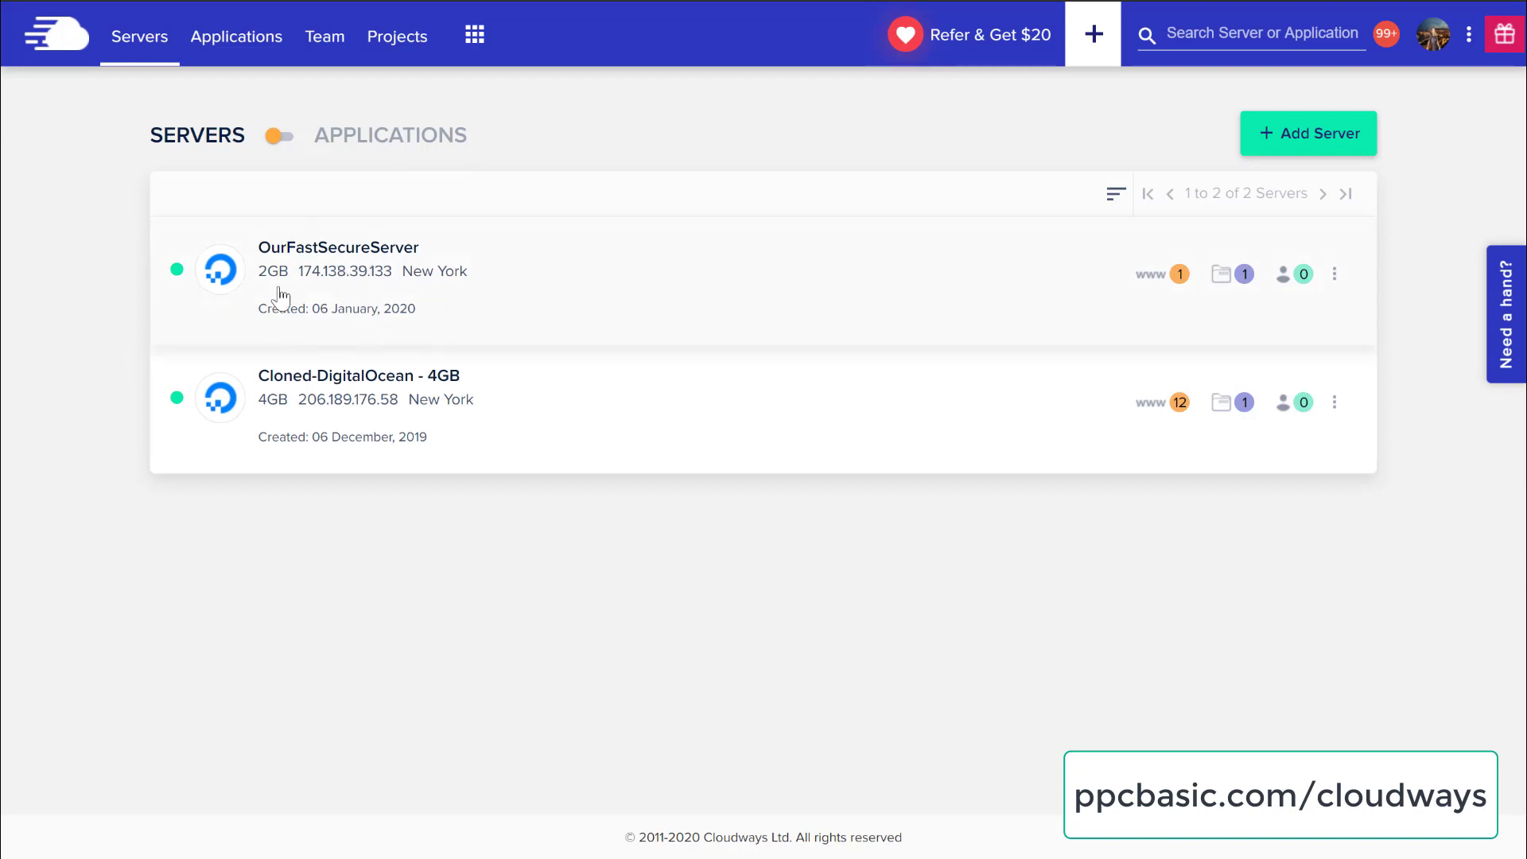
Open OurFastSecureServer's Packages and review the PHP versions, keeping PHP 7.2.
click(375, 248)
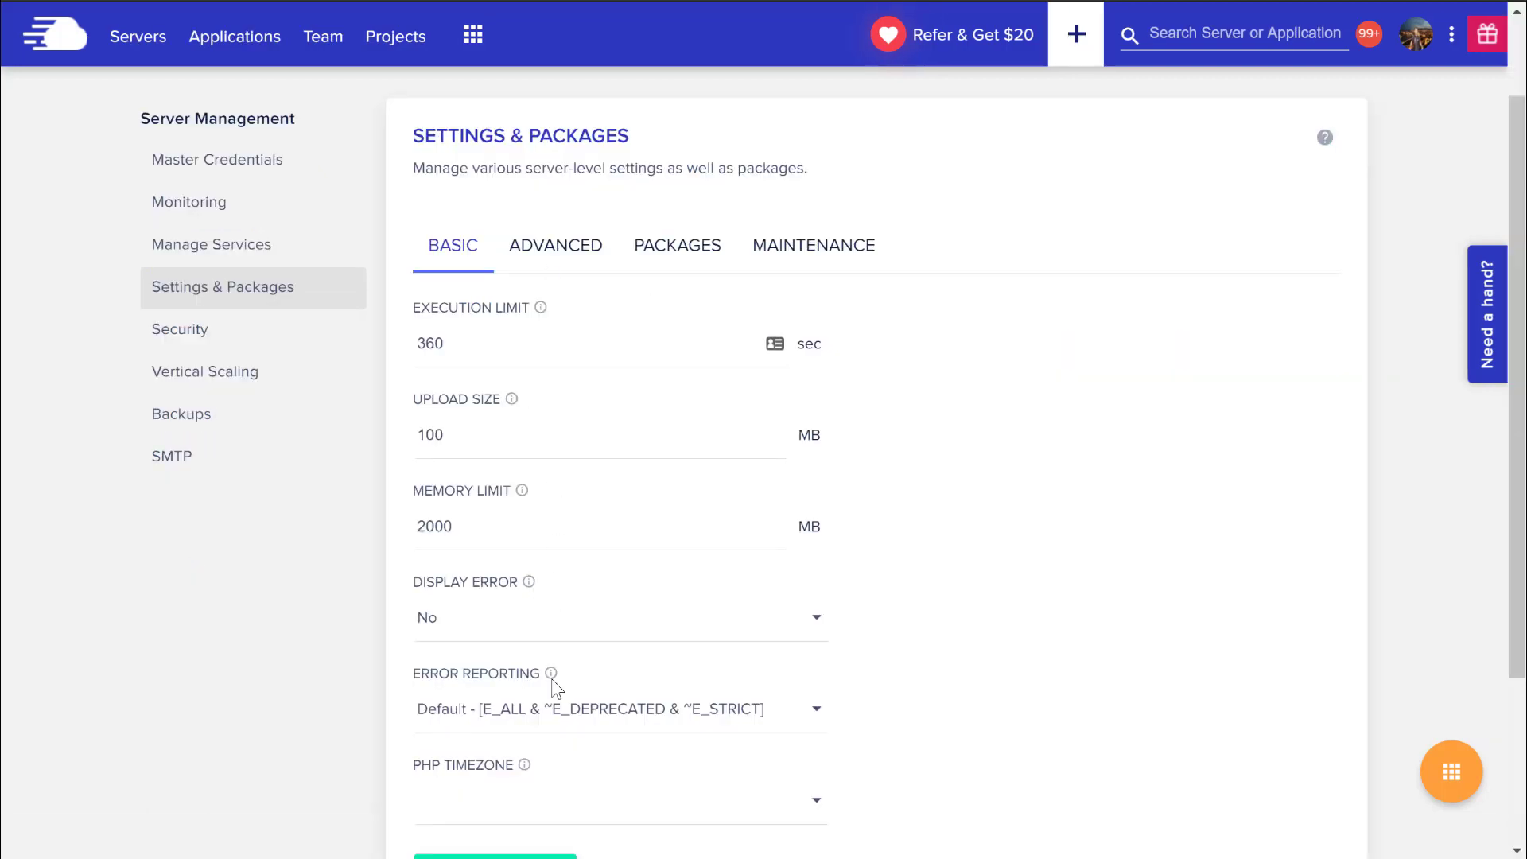
scroll(557, 672, down, 2)
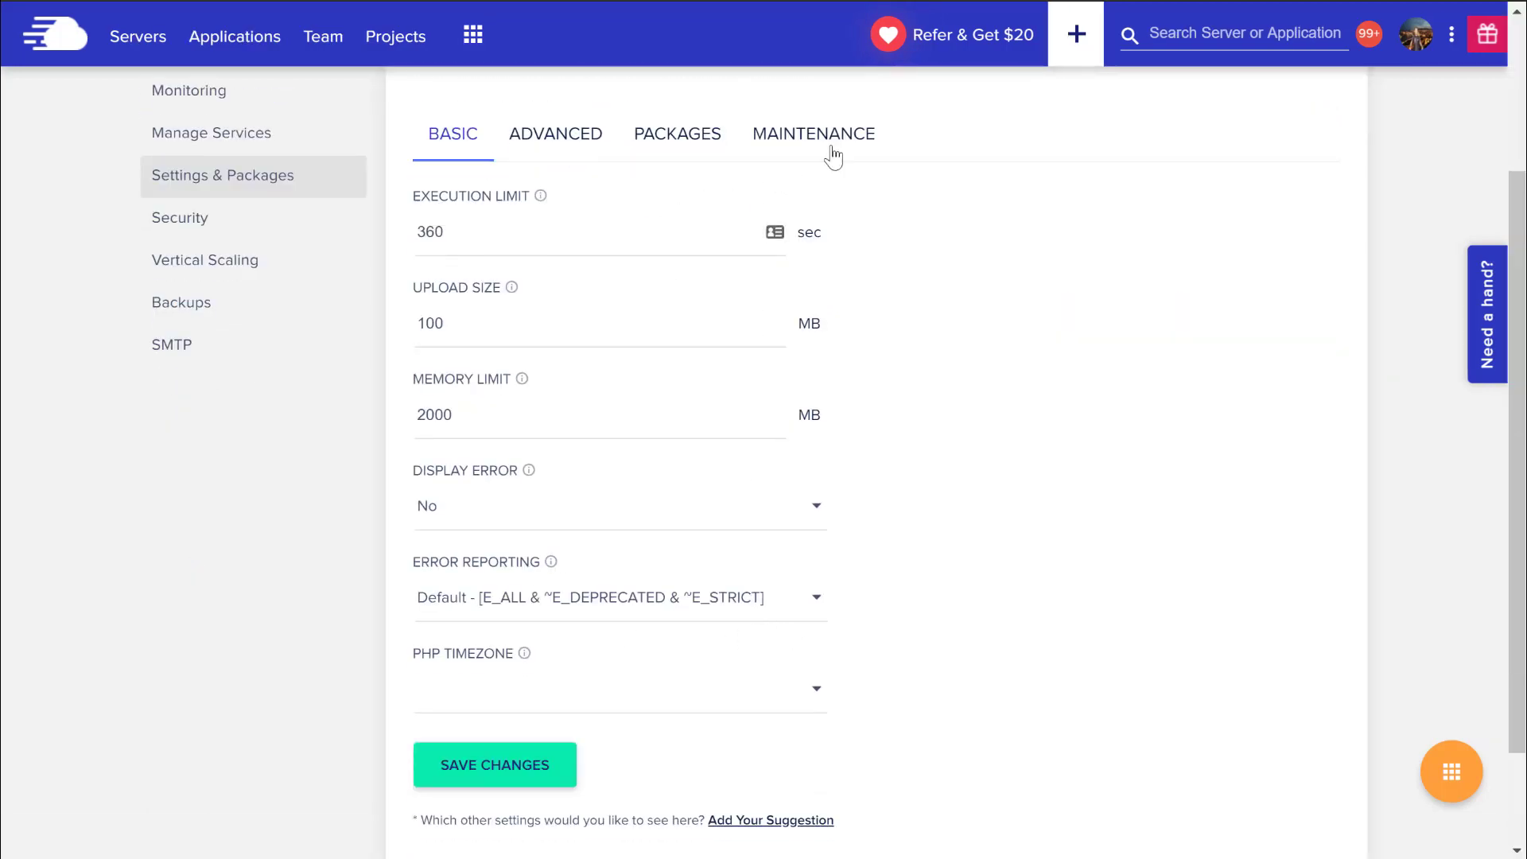
click(671, 142)
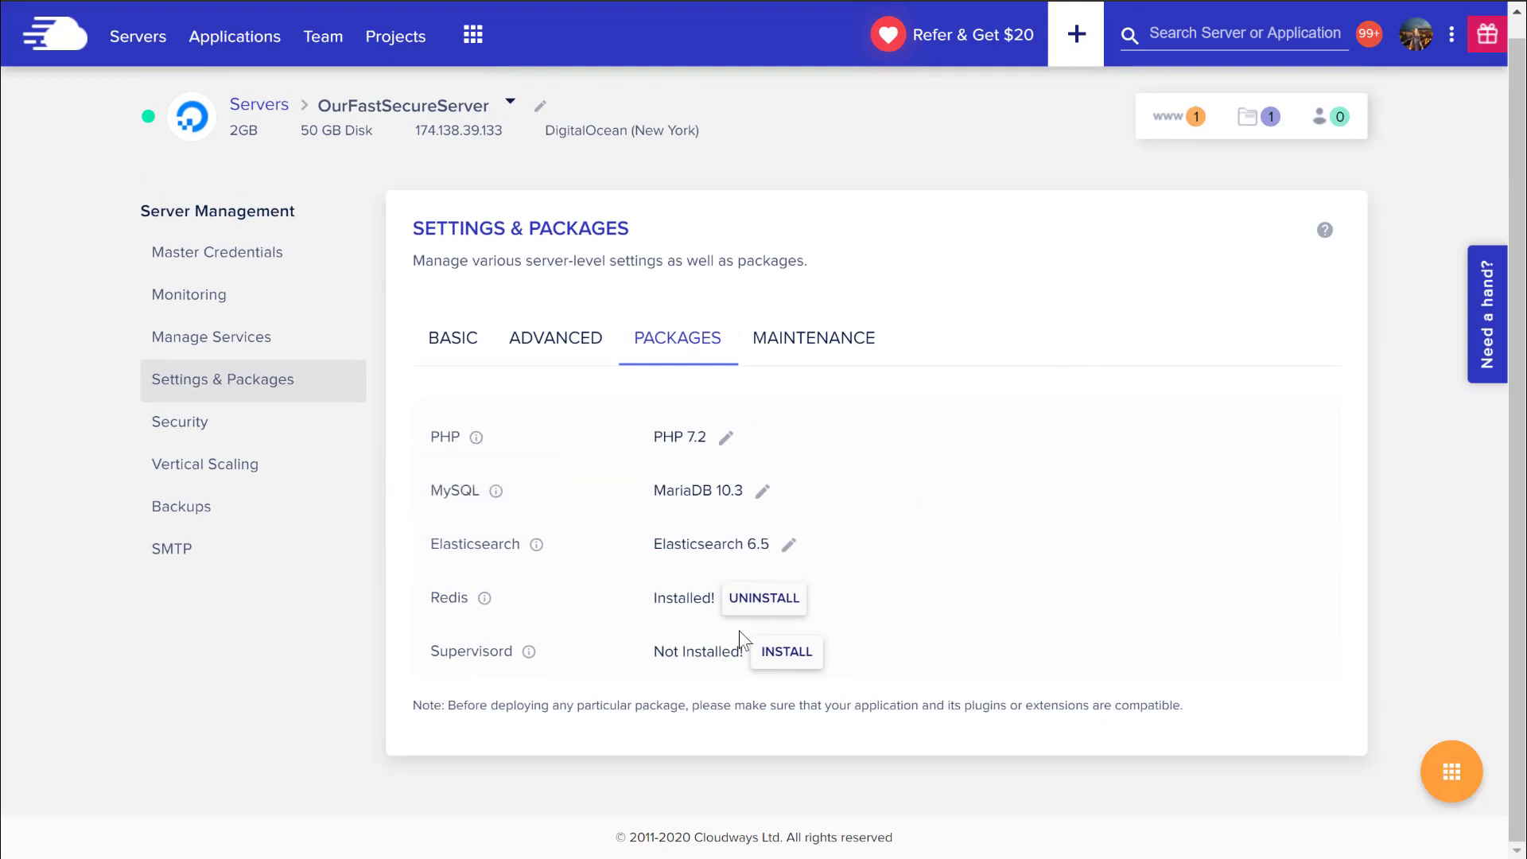
click(726, 442)
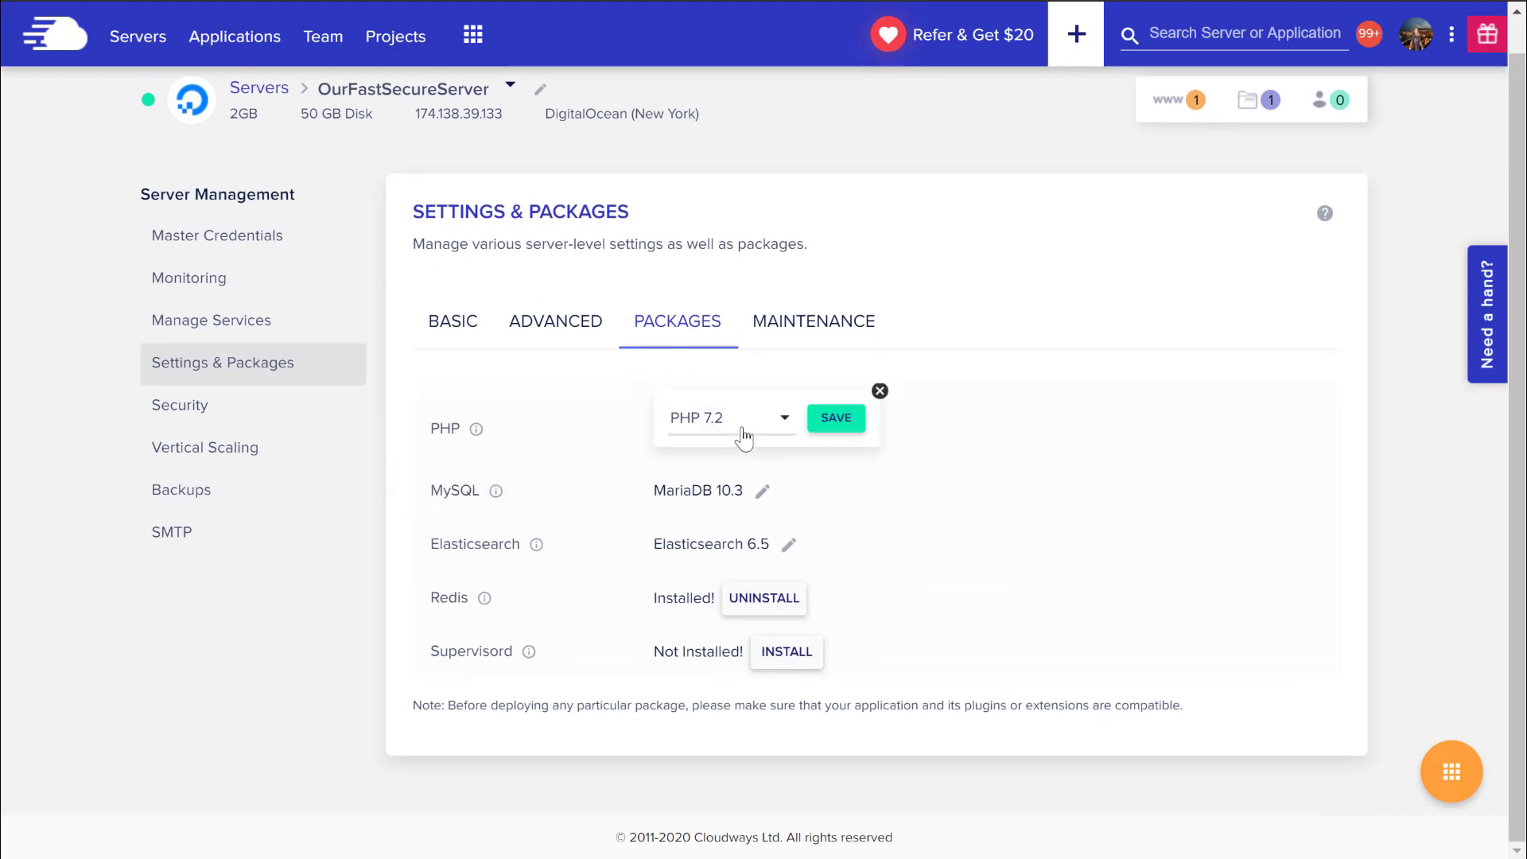
click(742, 434)
click(1057, 489)
click(763, 491)
Review the Elasticsearch versions, keeping 6.5, then go to Vertical Scaling.
click(777, 488)
click(788, 544)
click(809, 529)
click(1090, 494)
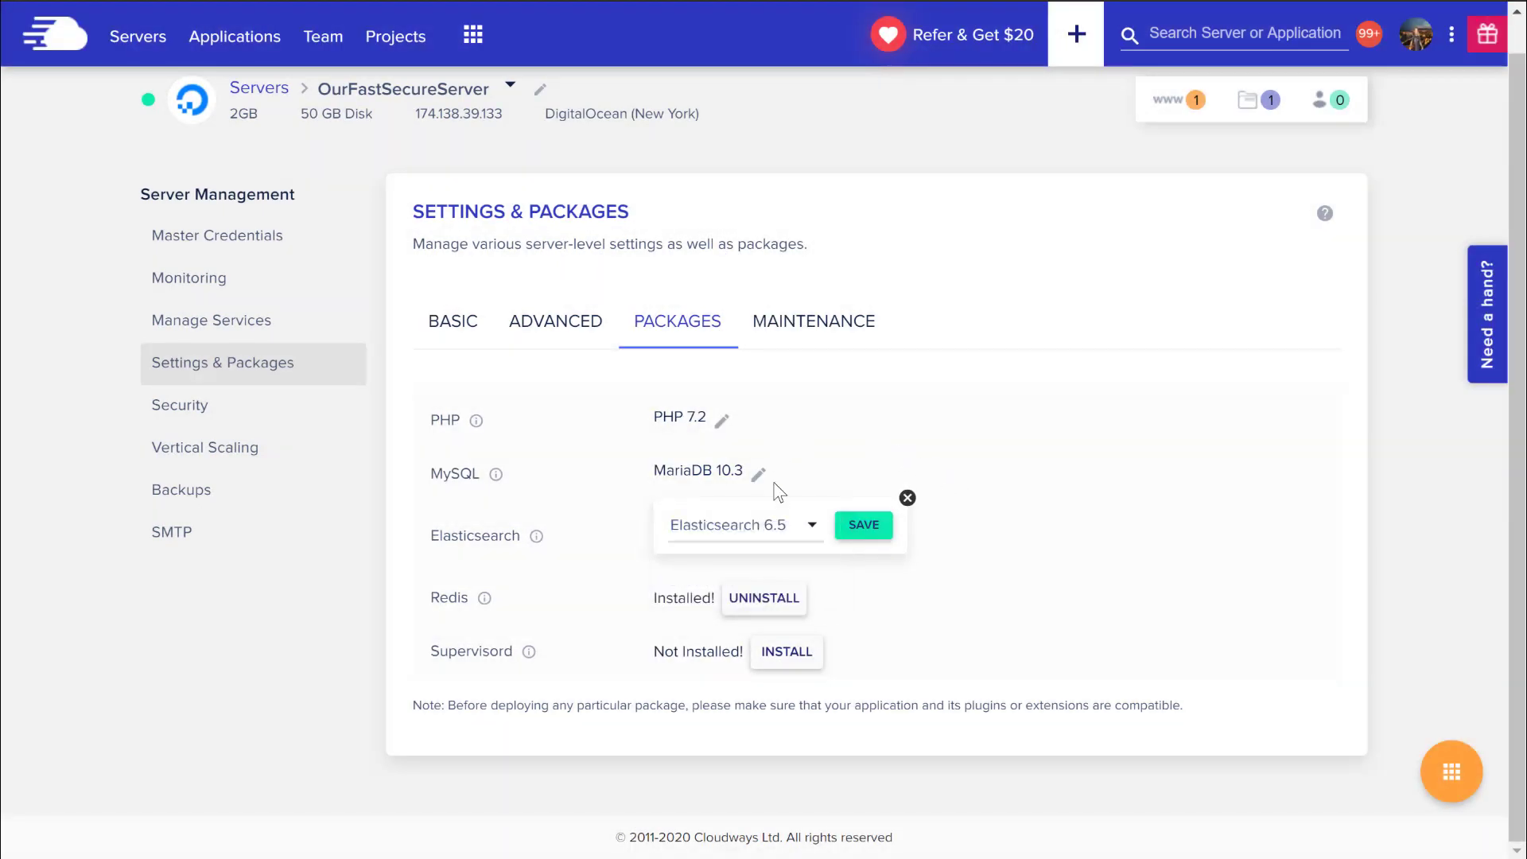
click(334, 447)
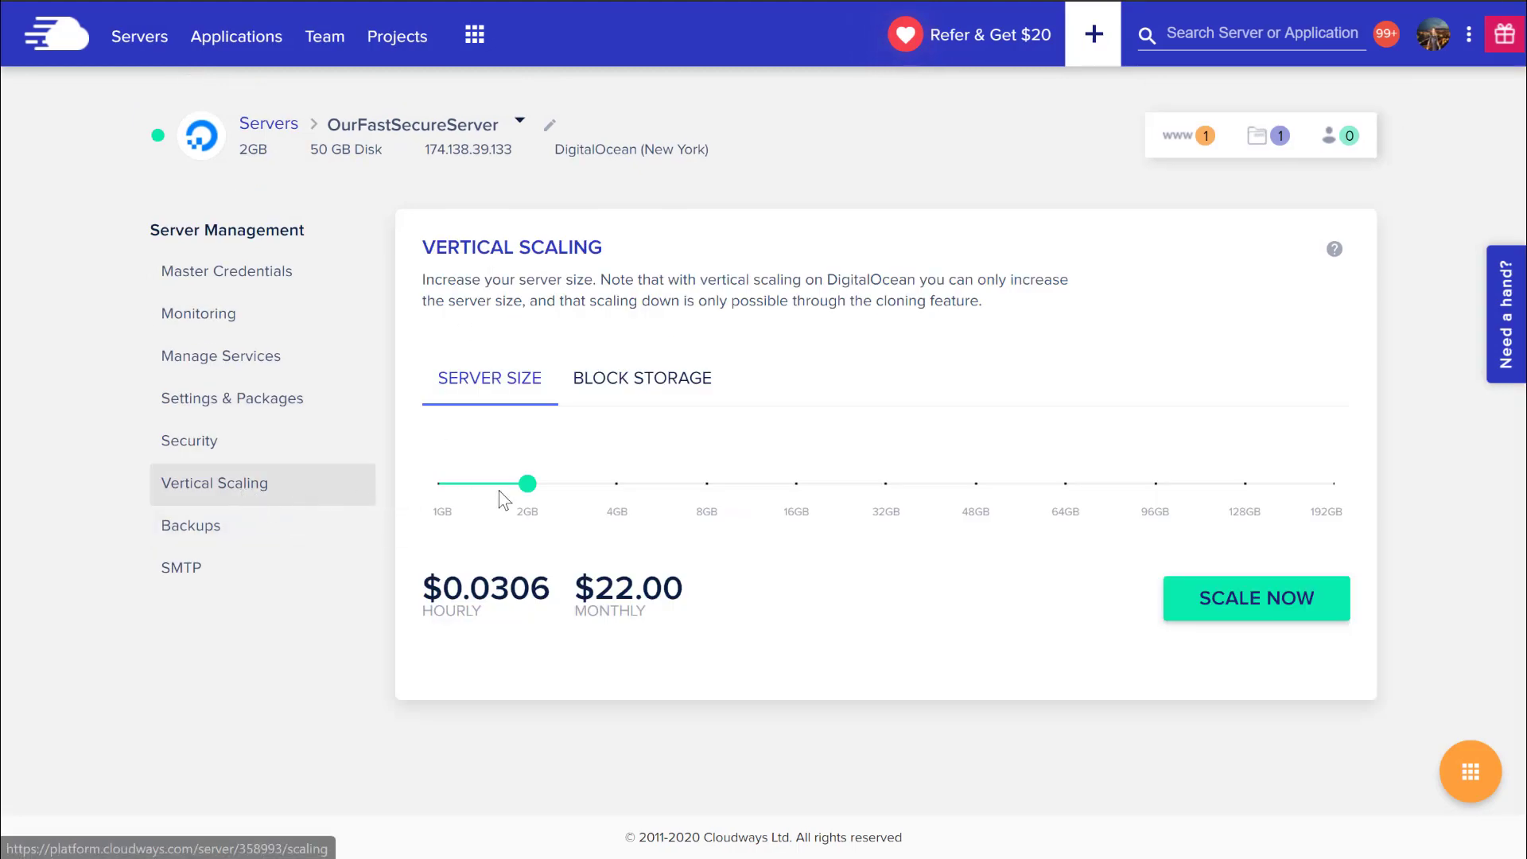
Preview the 4GB and 8GB server prices, then set the size back to 2GB.
mouse_move(561, 495)
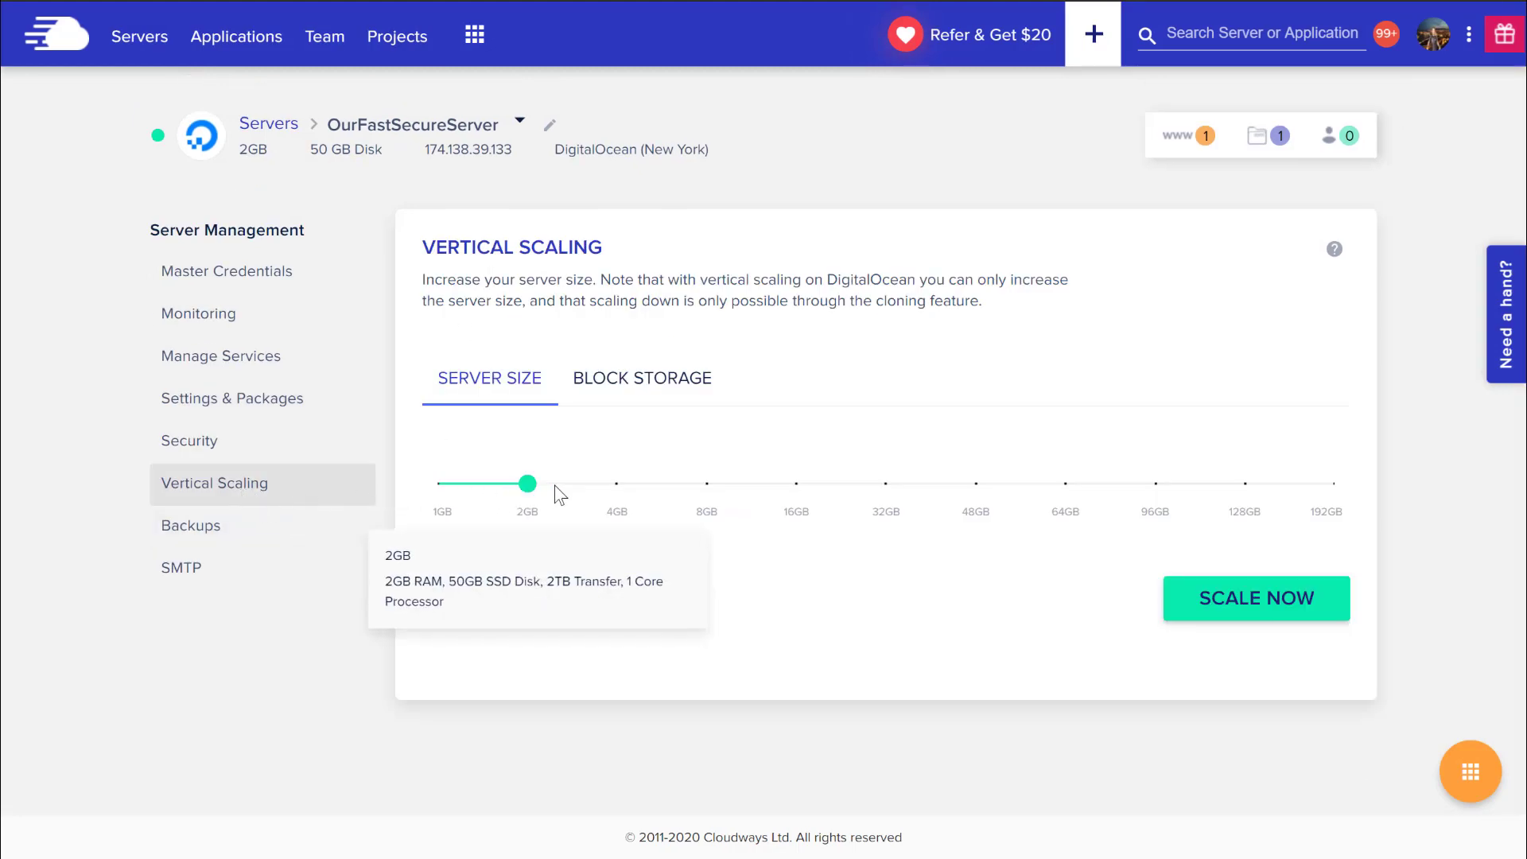
mouse_move(795, 487)
click(614, 483)
click(706, 483)
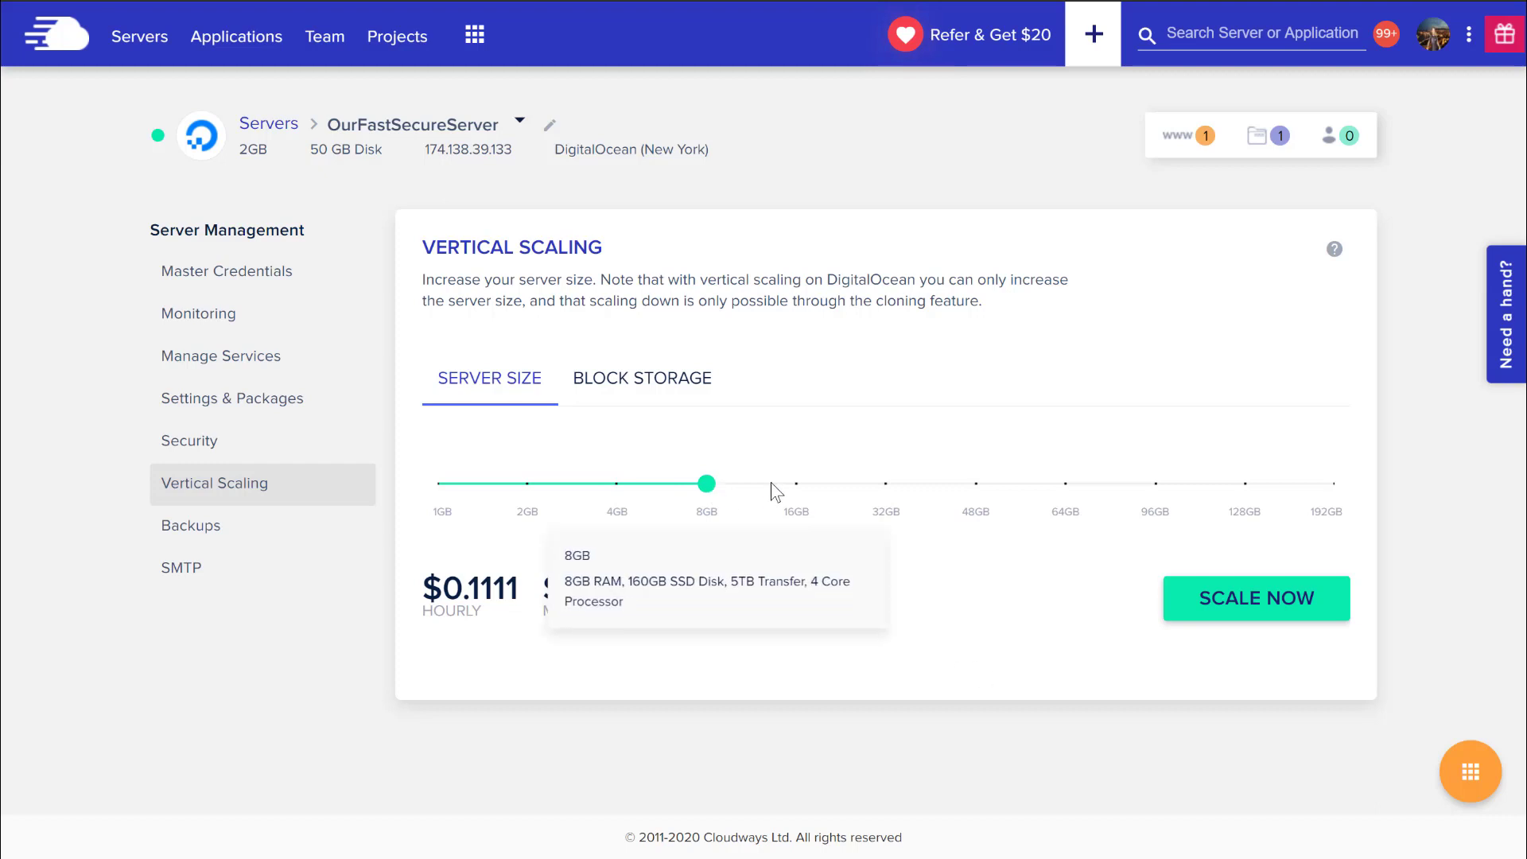
click(617, 483)
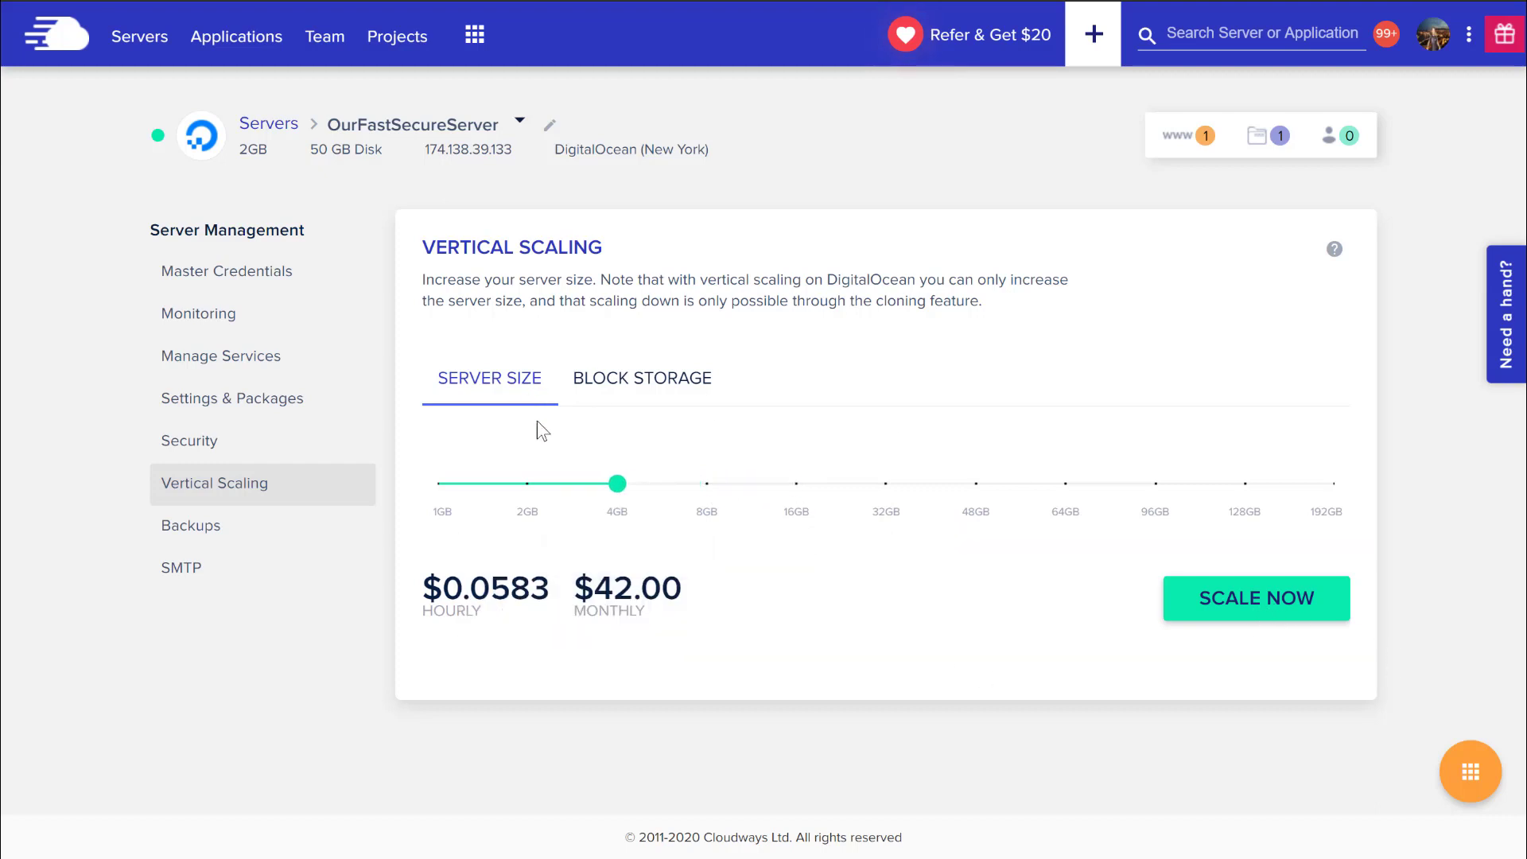
click(514, 485)
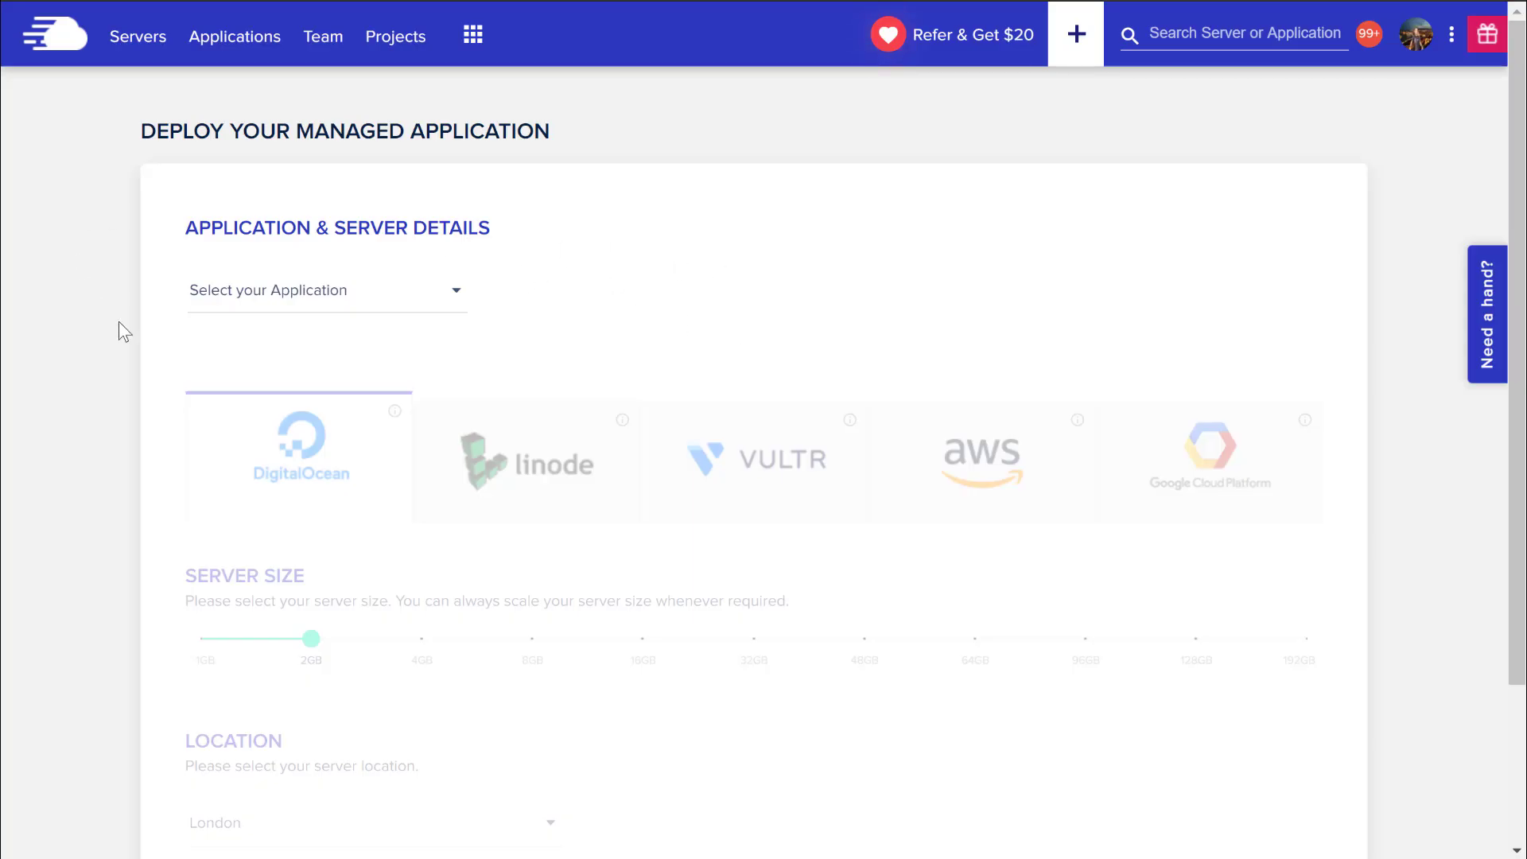
Choose WordPress Version 5.3 and name the app Servertransfer_site.
scroll(114, 557, down, 2)
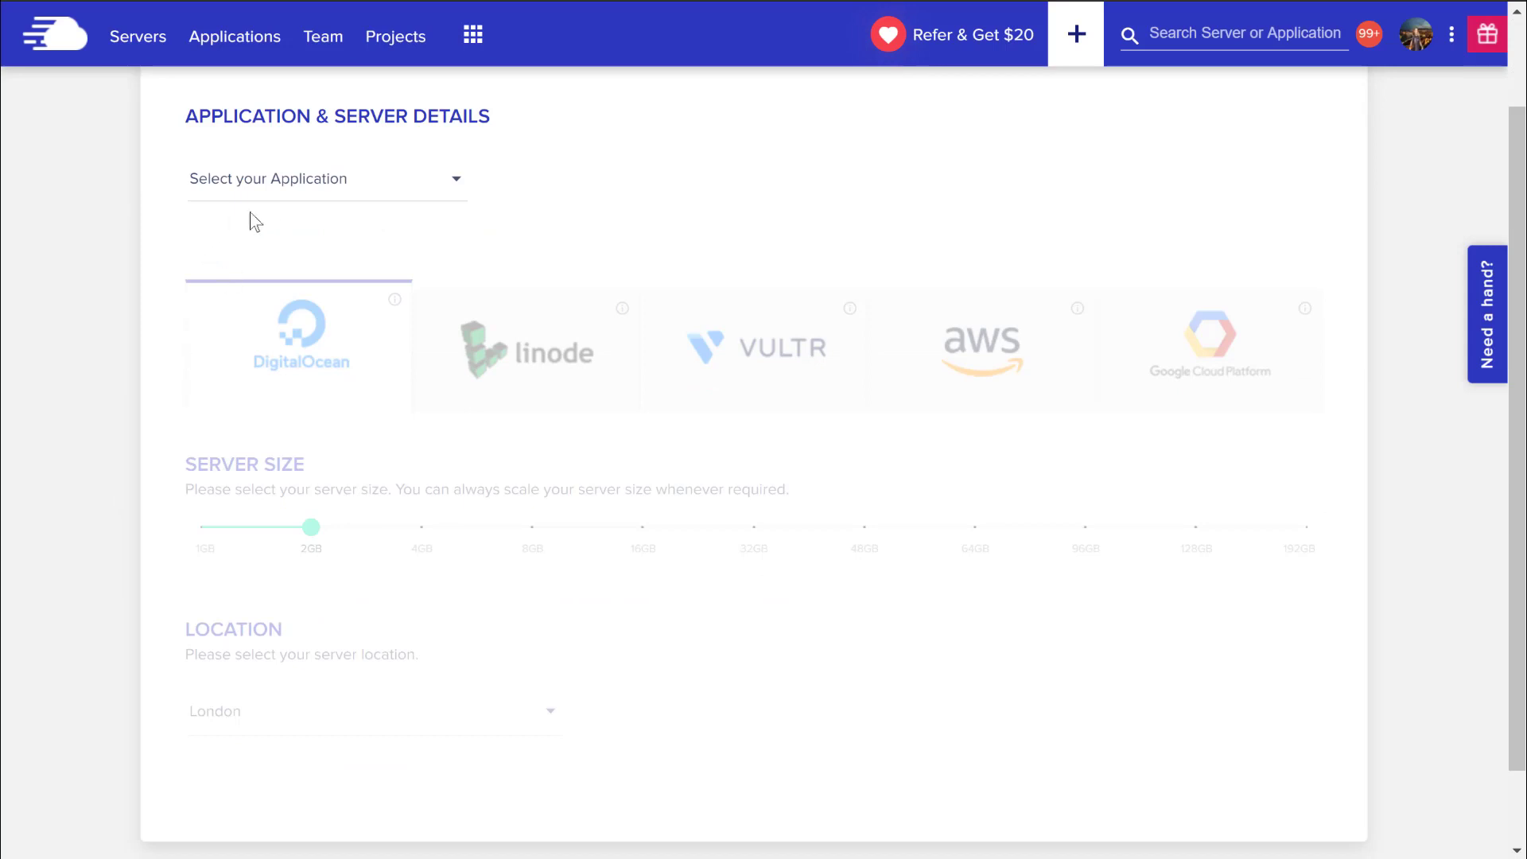
click(352, 189)
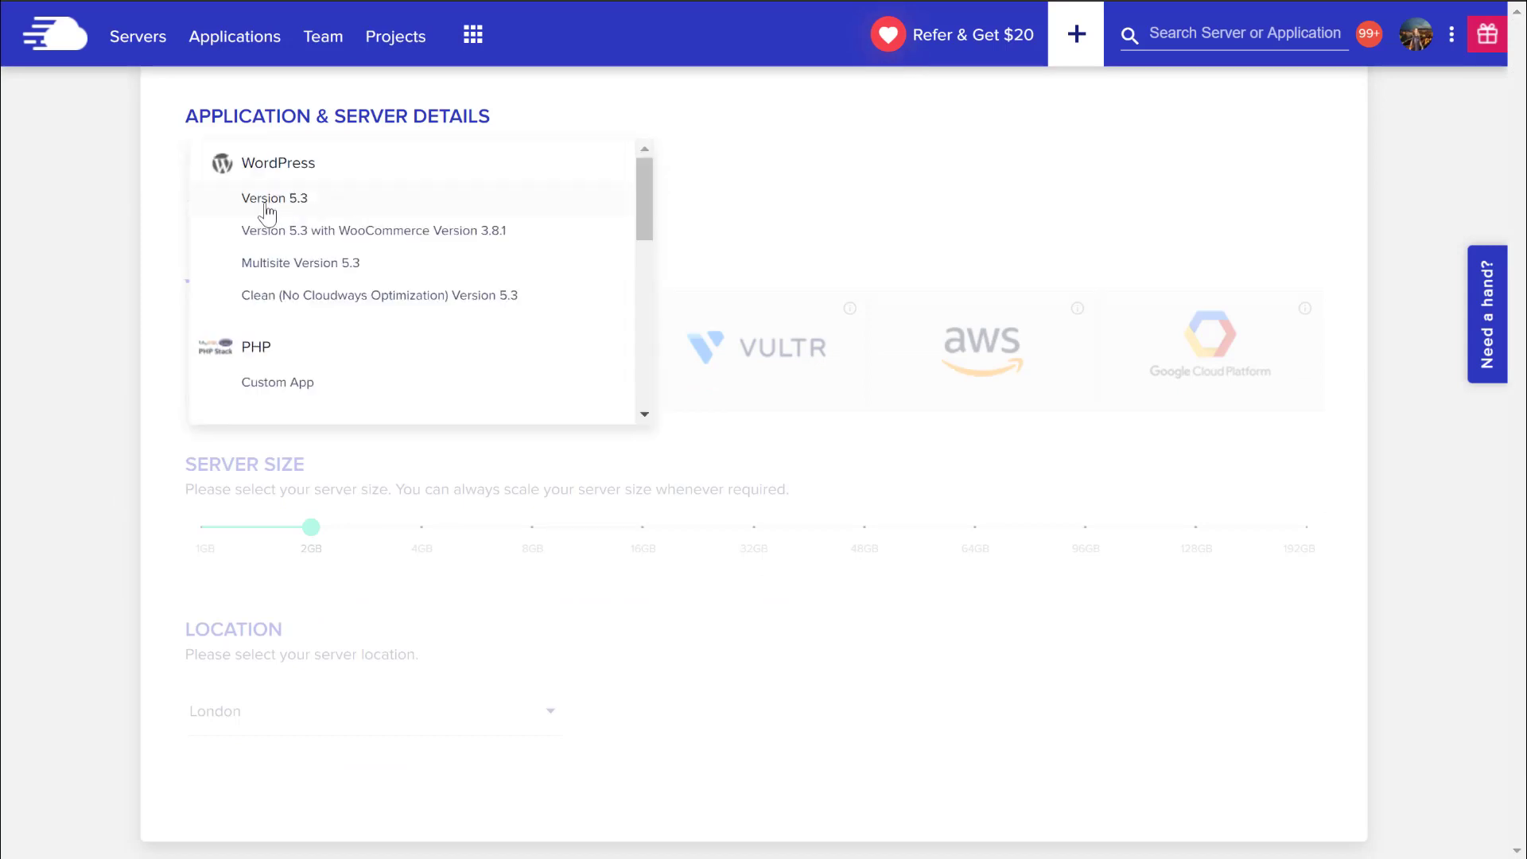
click(299, 206)
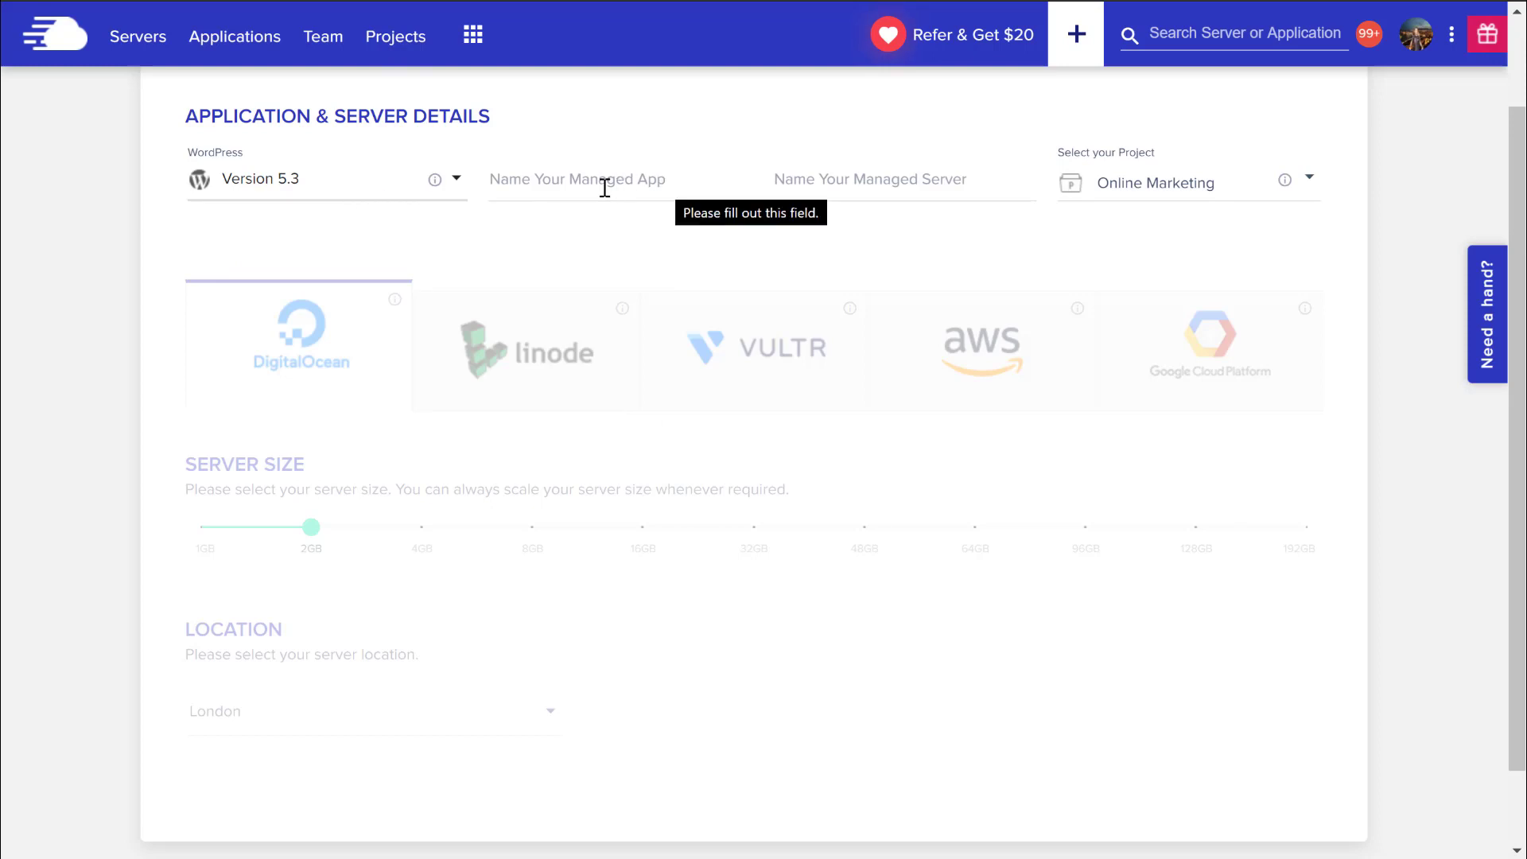
click(658, 183)
text(Servertransfer_)
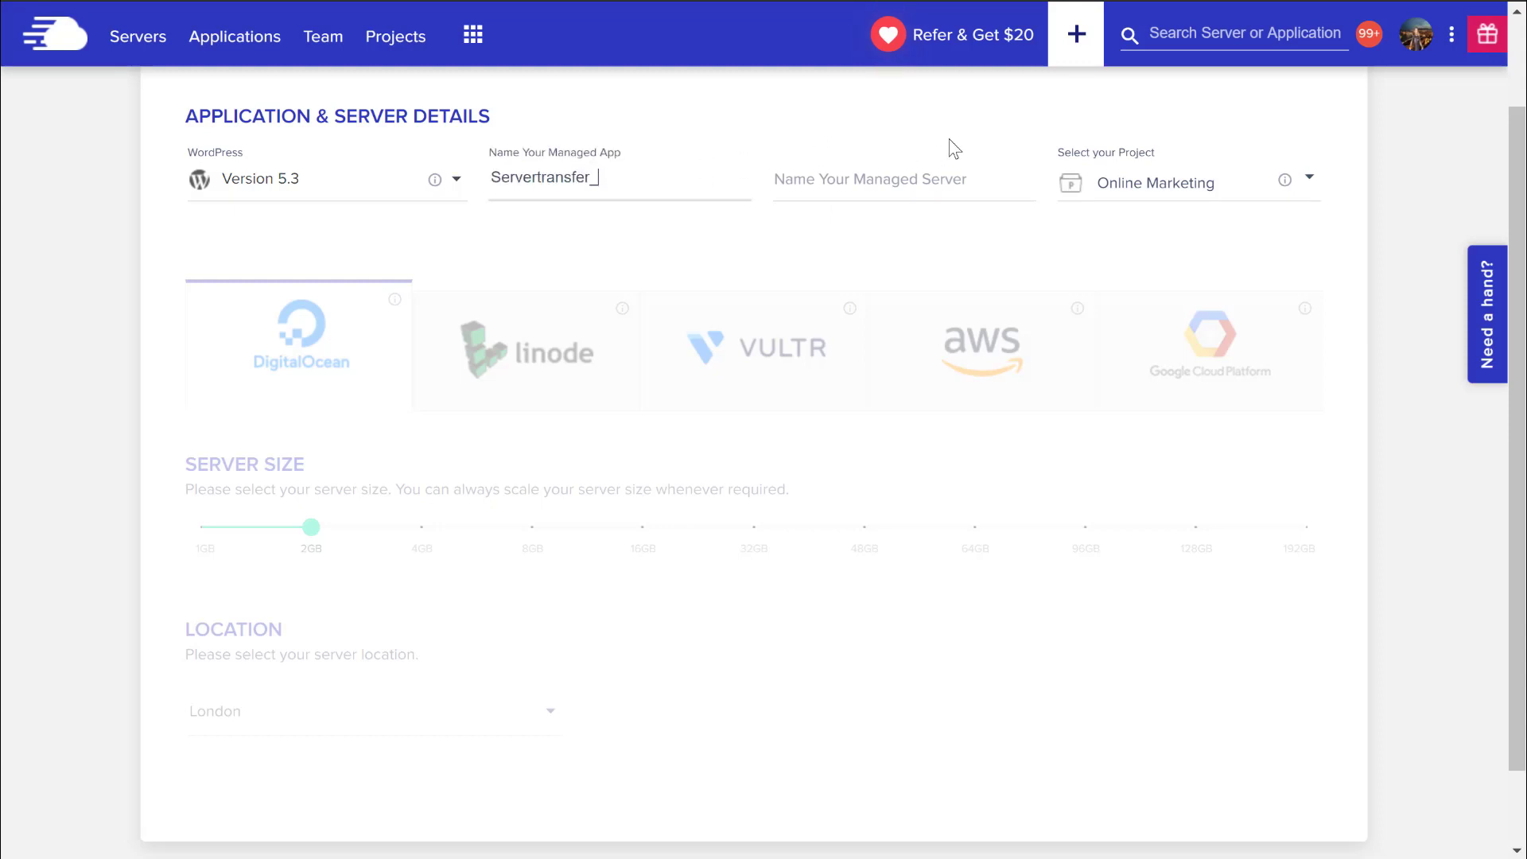
drag(664, 182, 479, 187)
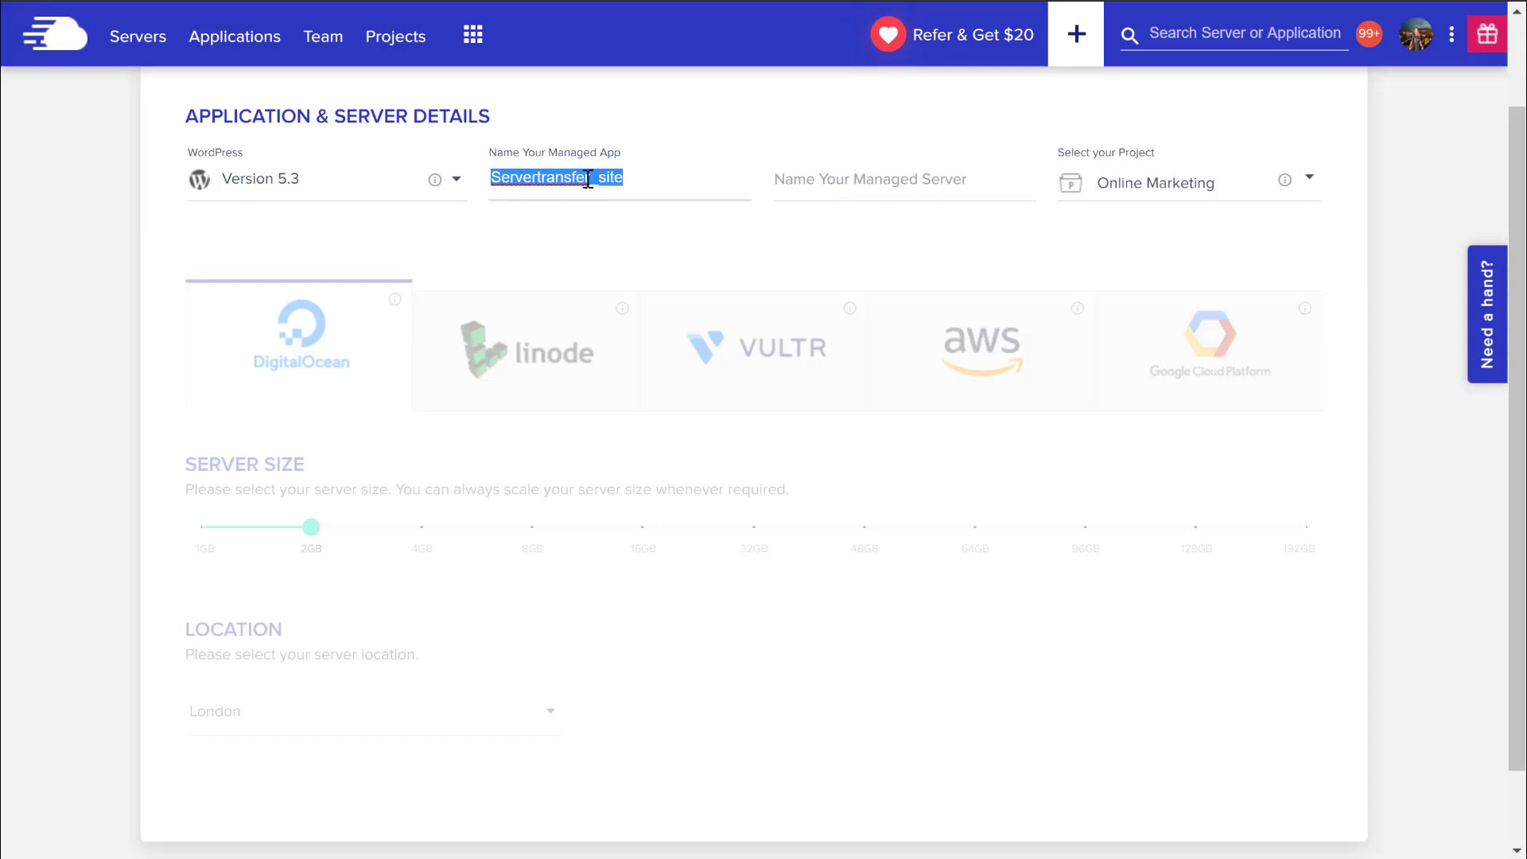
Name the server ourfastserver and try a 4GB server size.
click(949, 186)
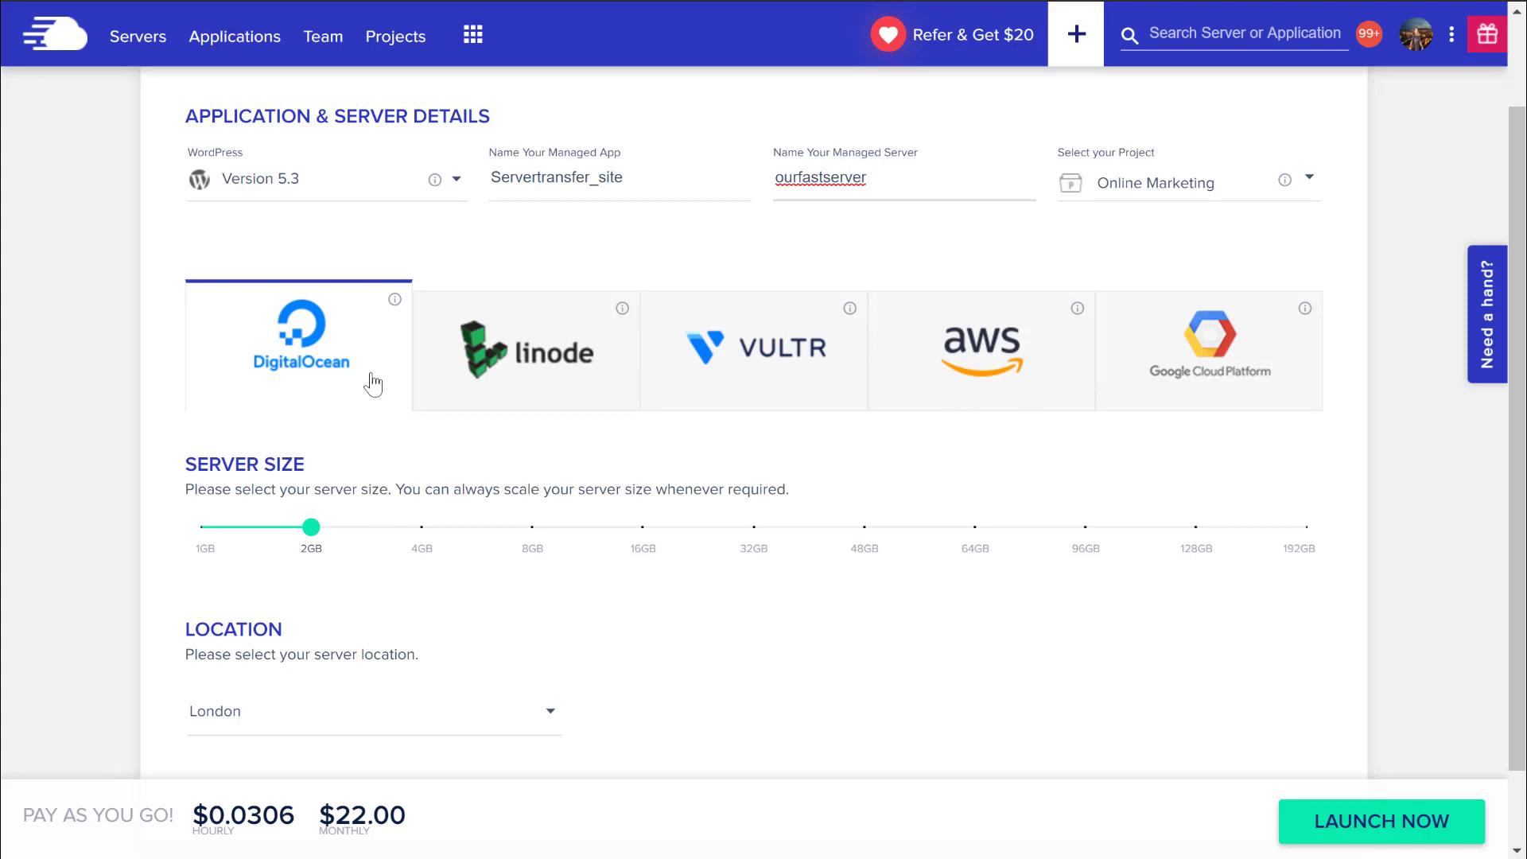
drag(363, 535, 297, 561)
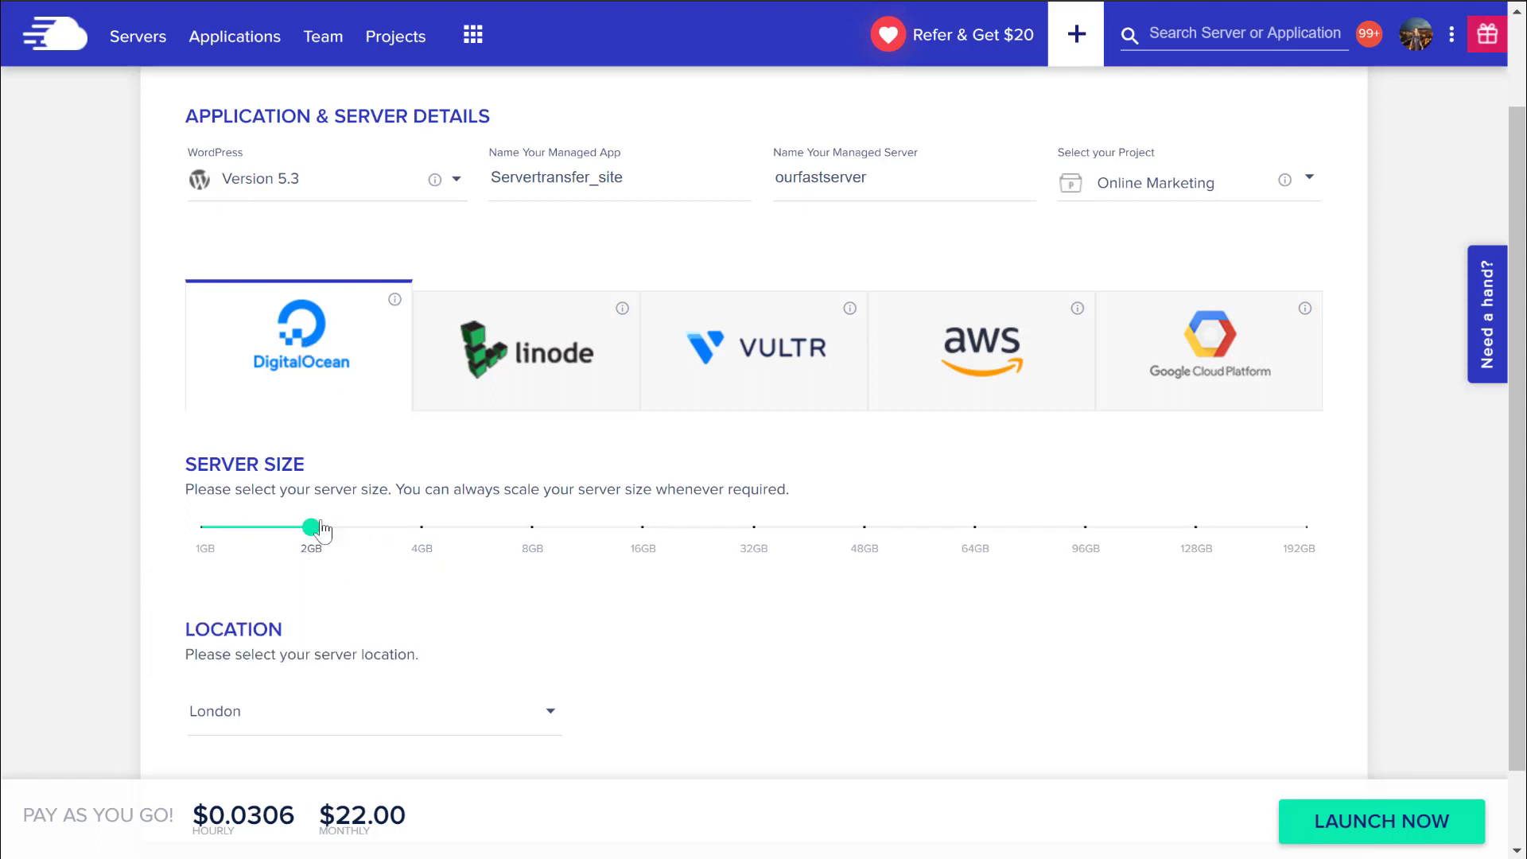
mouse_move(310, 532)
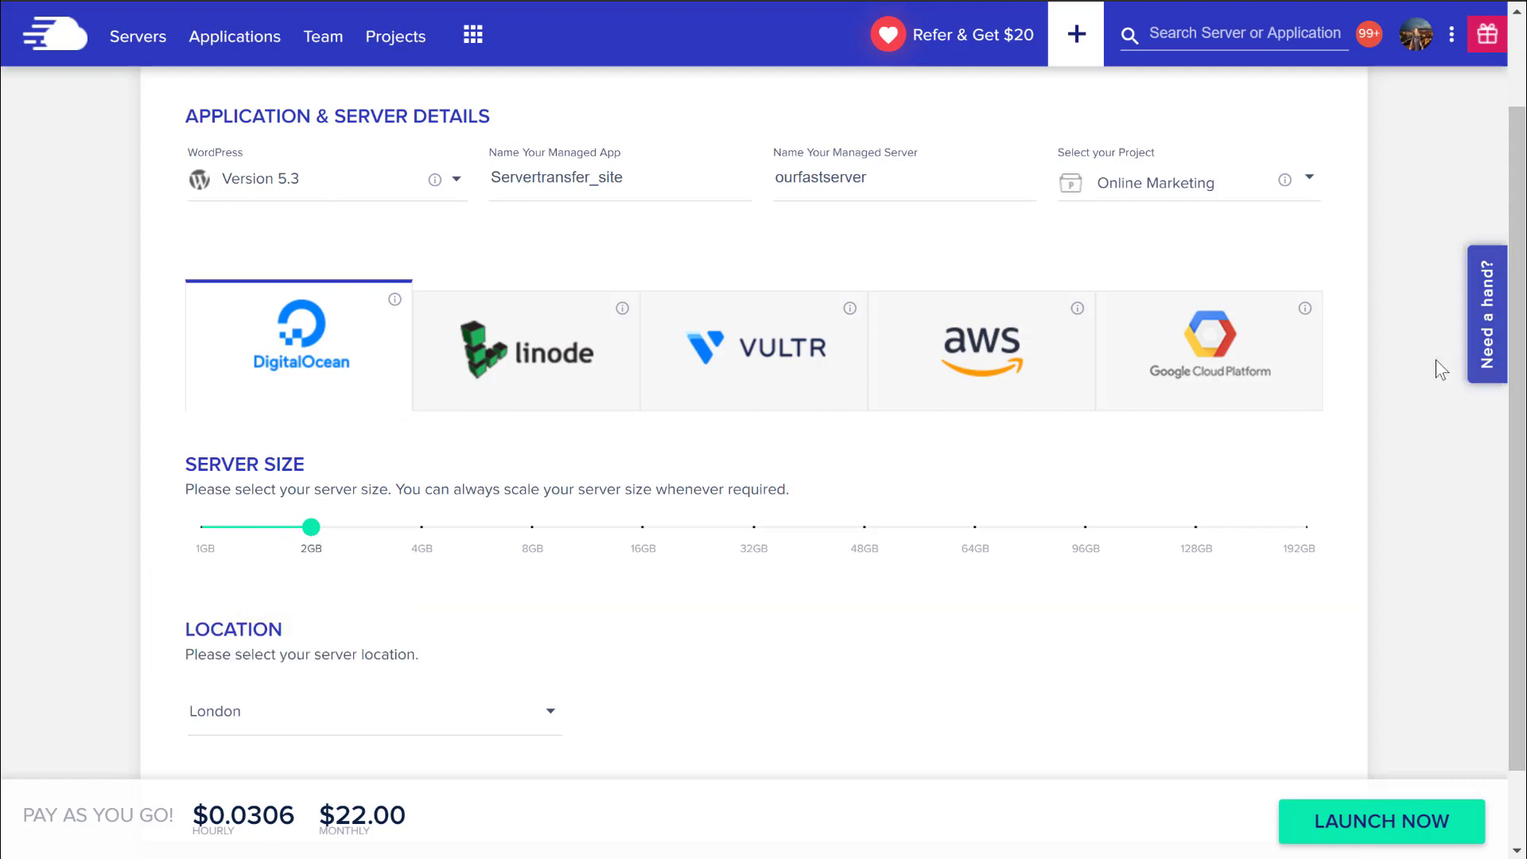
Try Google Cloud Platform server sizes, settling on n1-std-1.
click(1210, 374)
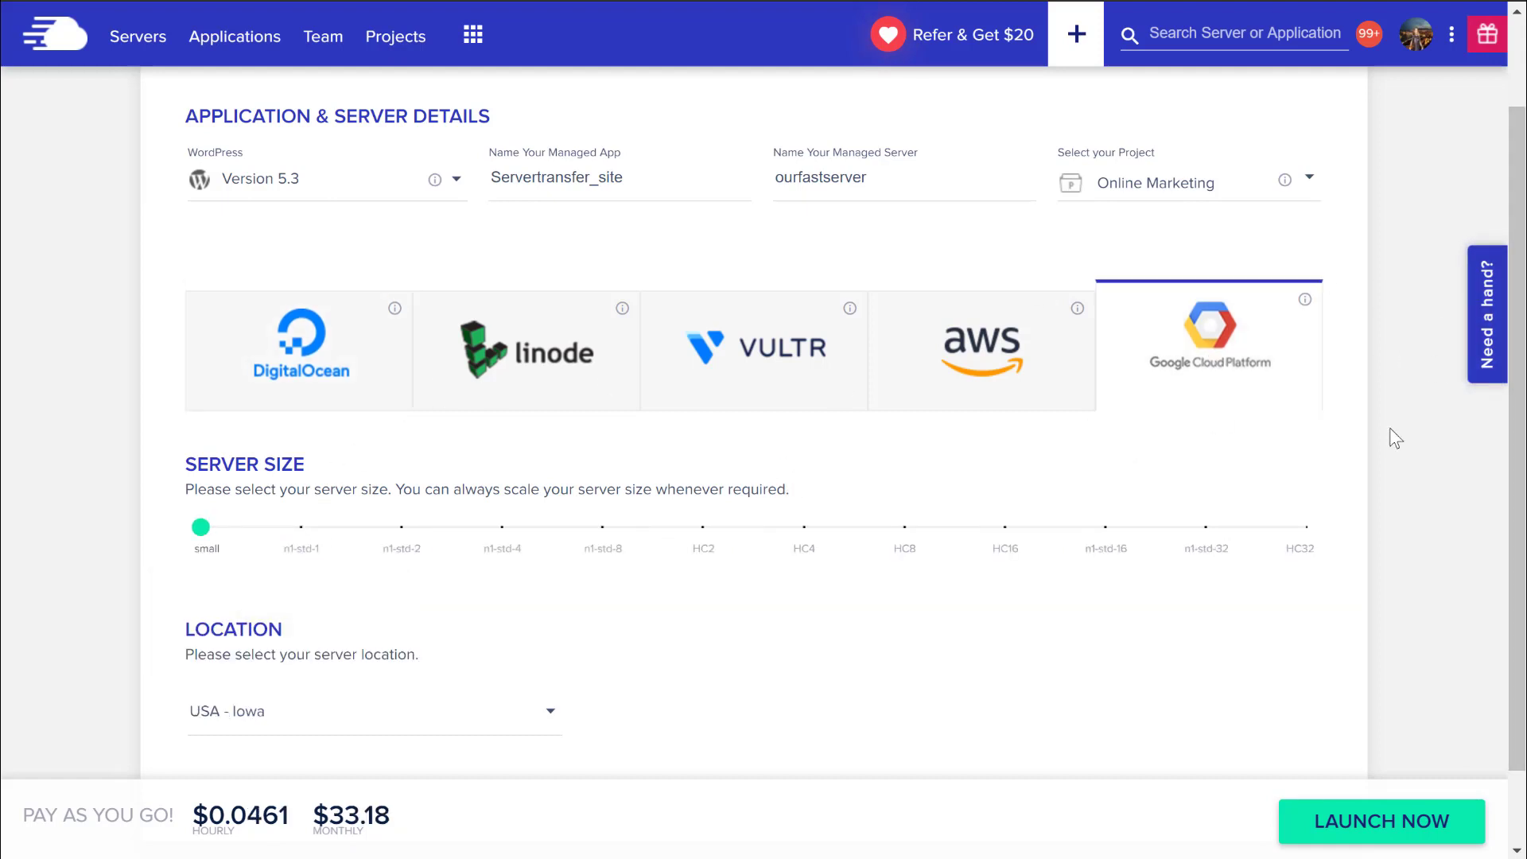
drag(200, 527, 1479, 512)
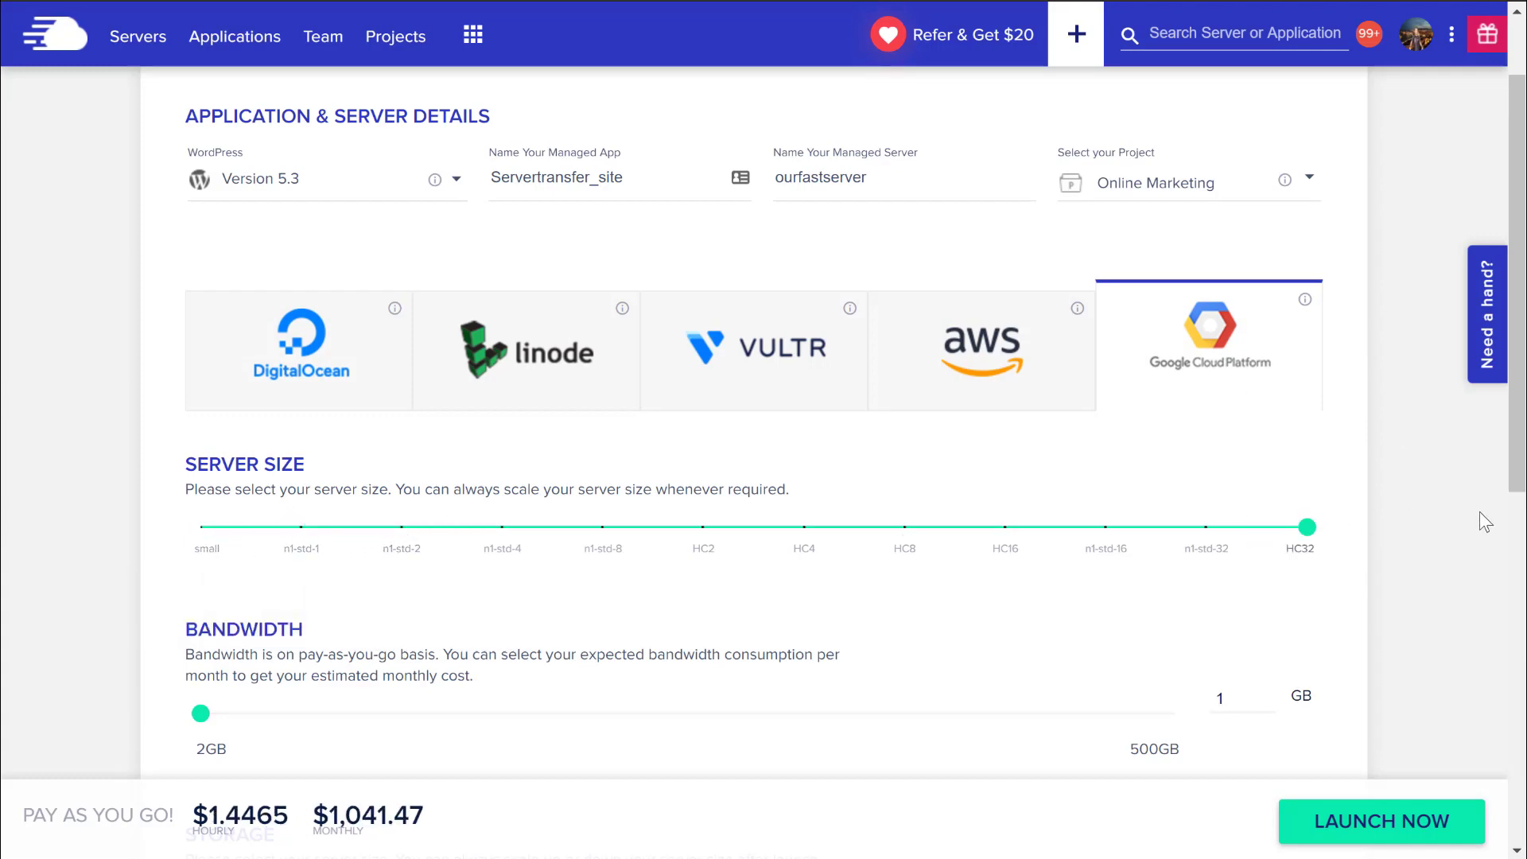
mouse_move(1314, 541)
click(353, 531)
click(306, 535)
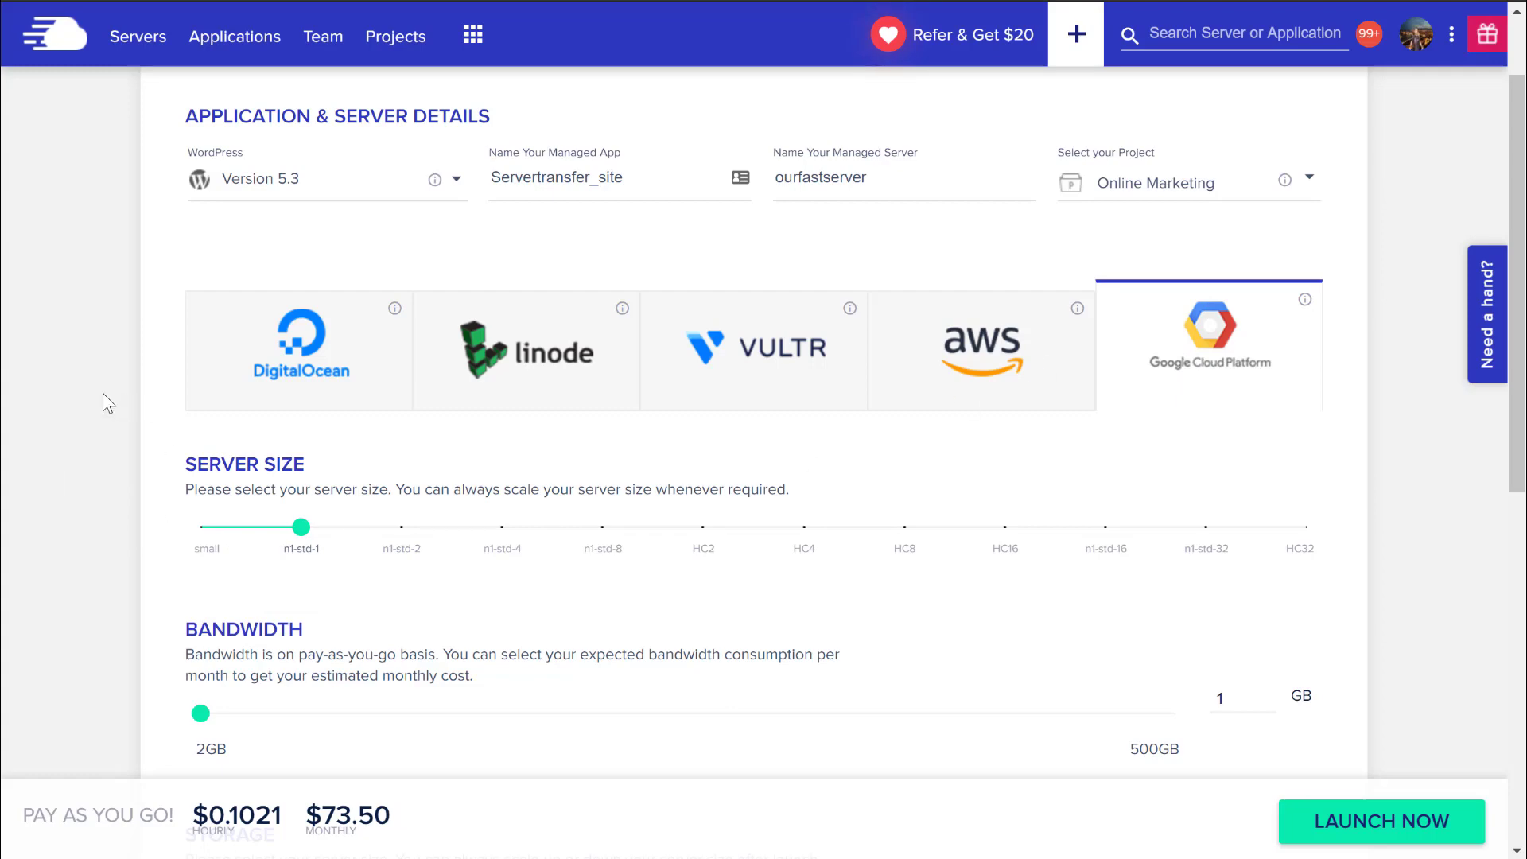
scroll(112, 386, down, 1)
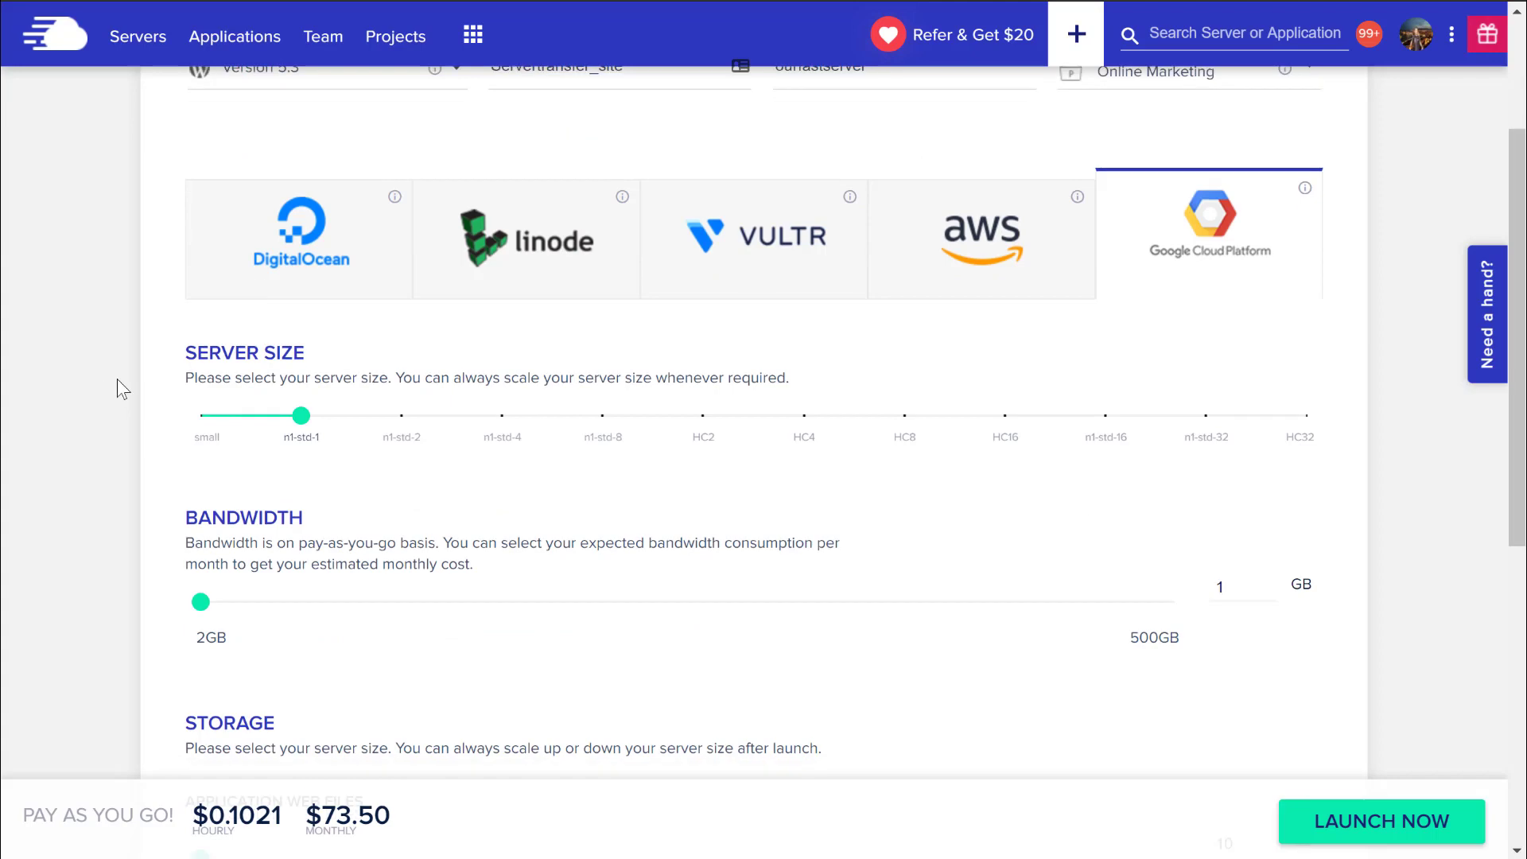
Switch back to DigitalOcean, set the location to Bangalore, and launch the server.
click(358, 273)
click(351, 634)
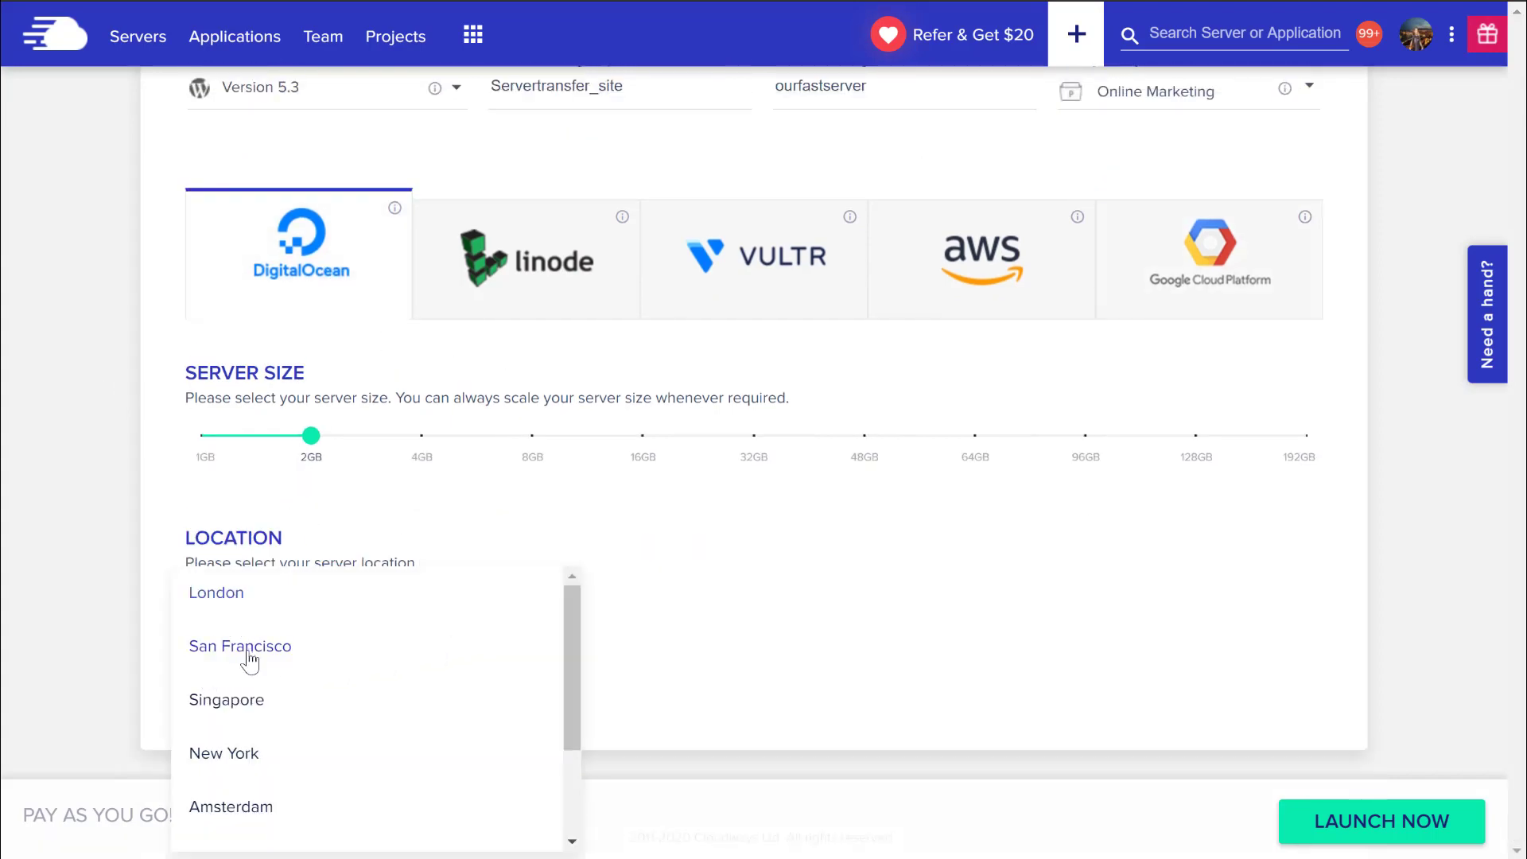
scroll(263, 771, down, 1)
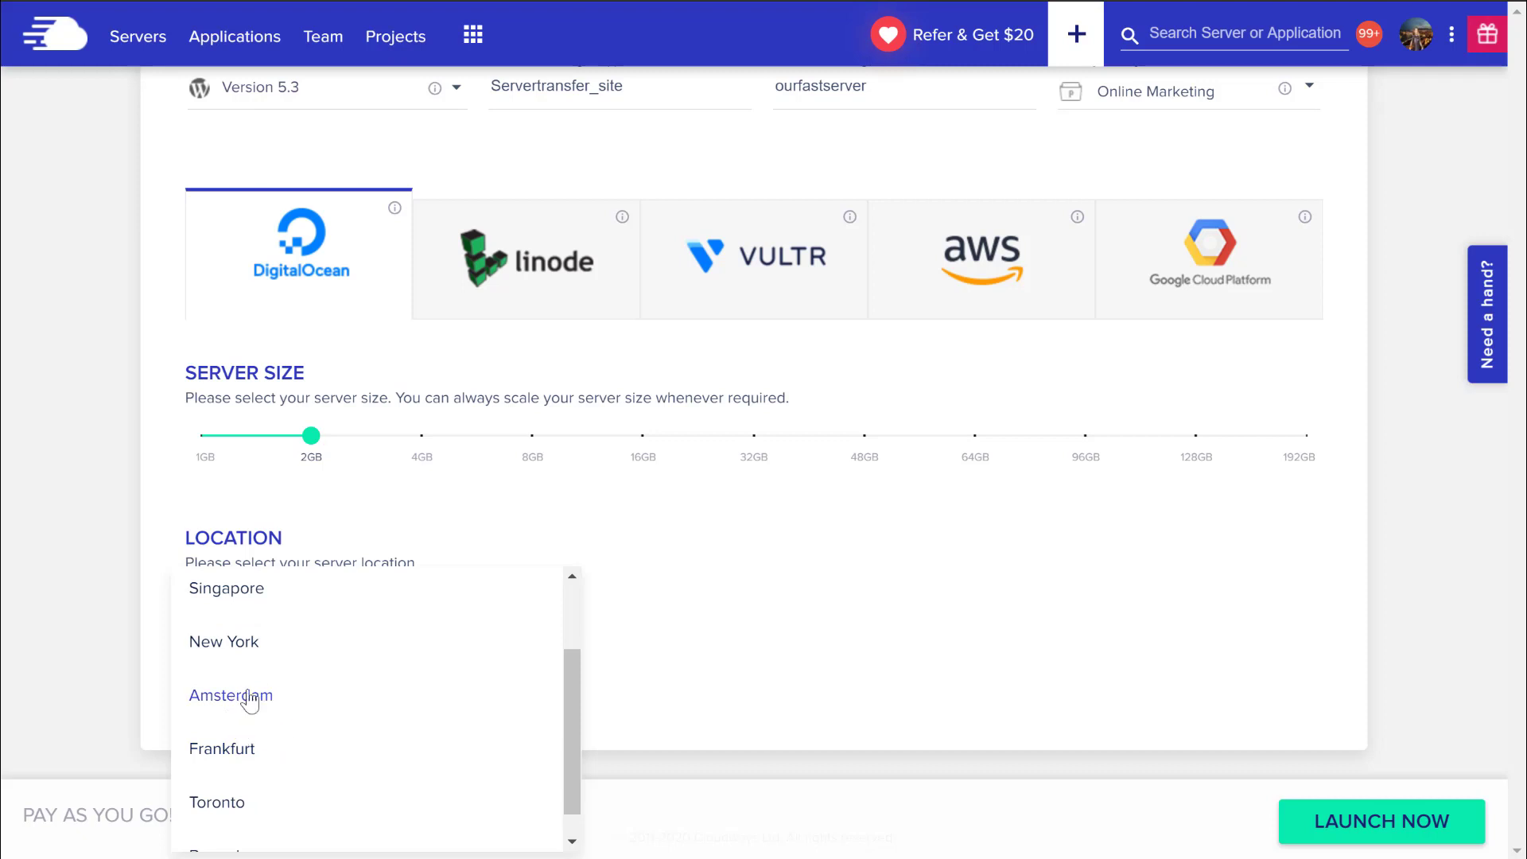
scroll(244, 716, down, 1)
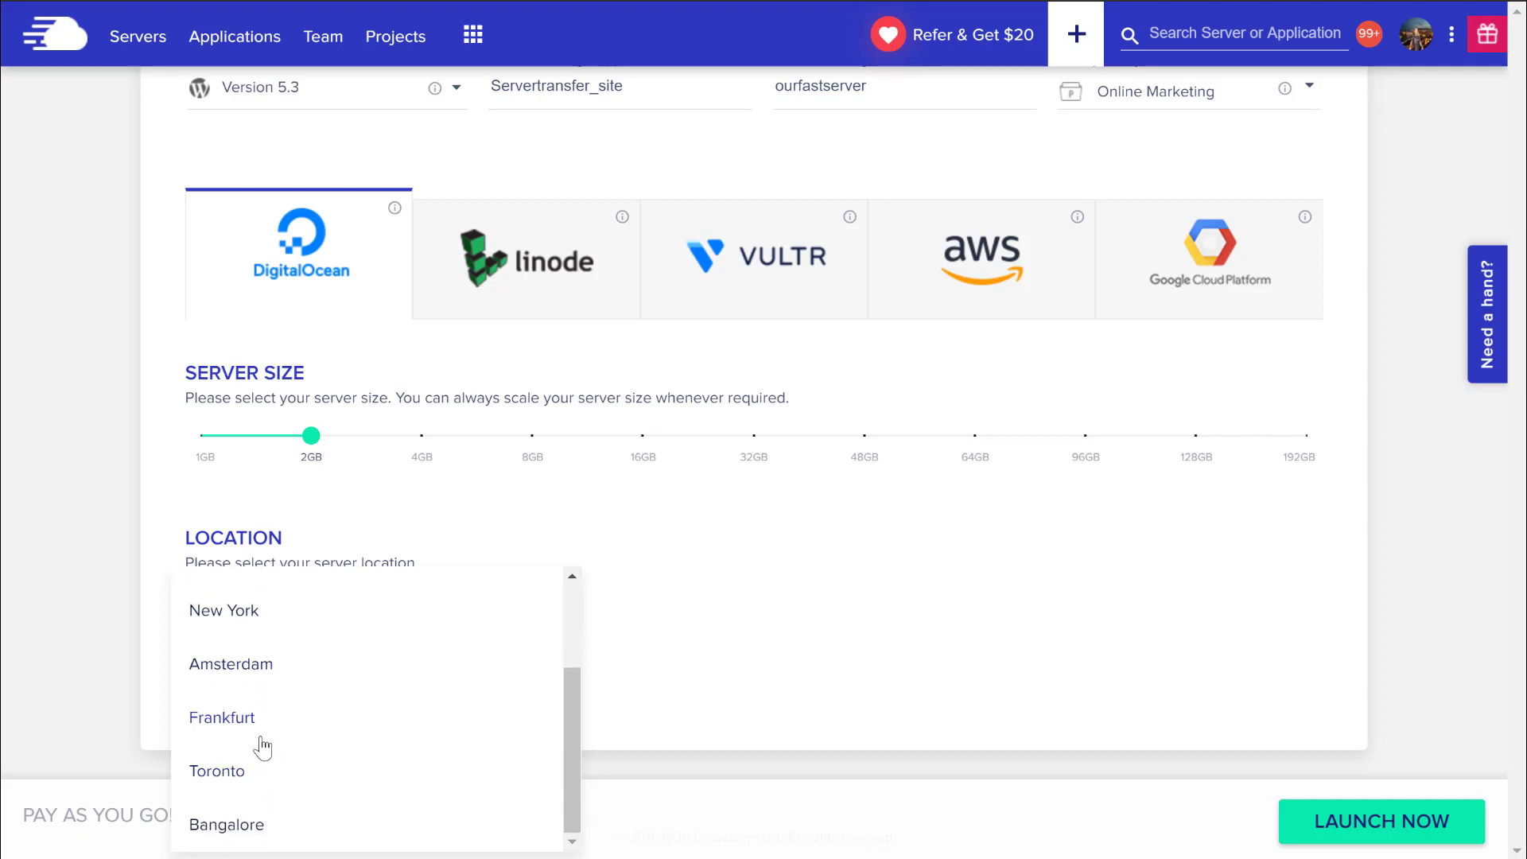
click(229, 835)
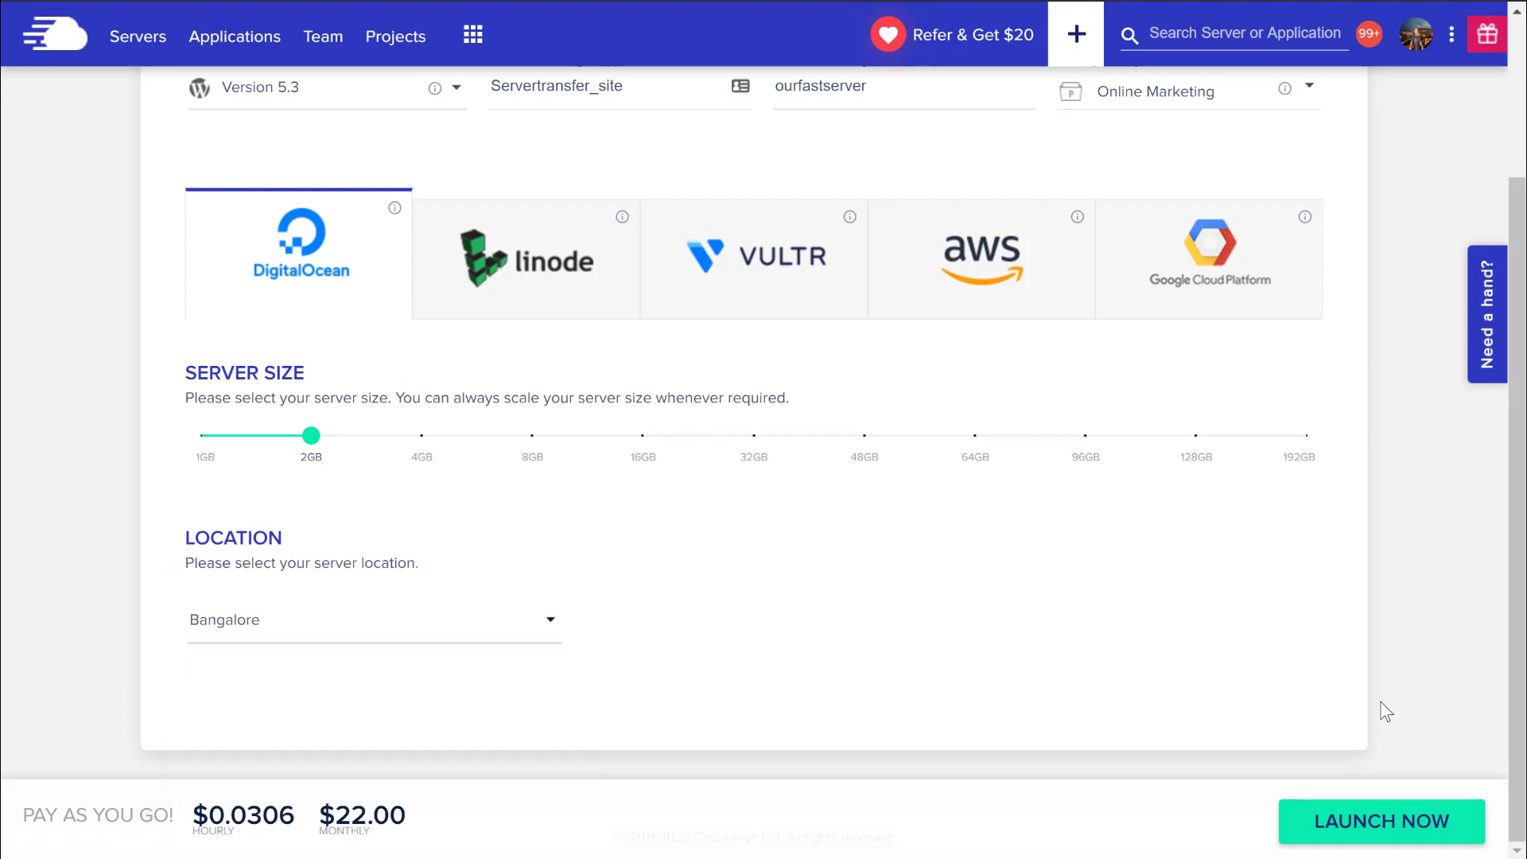
click(1368, 827)
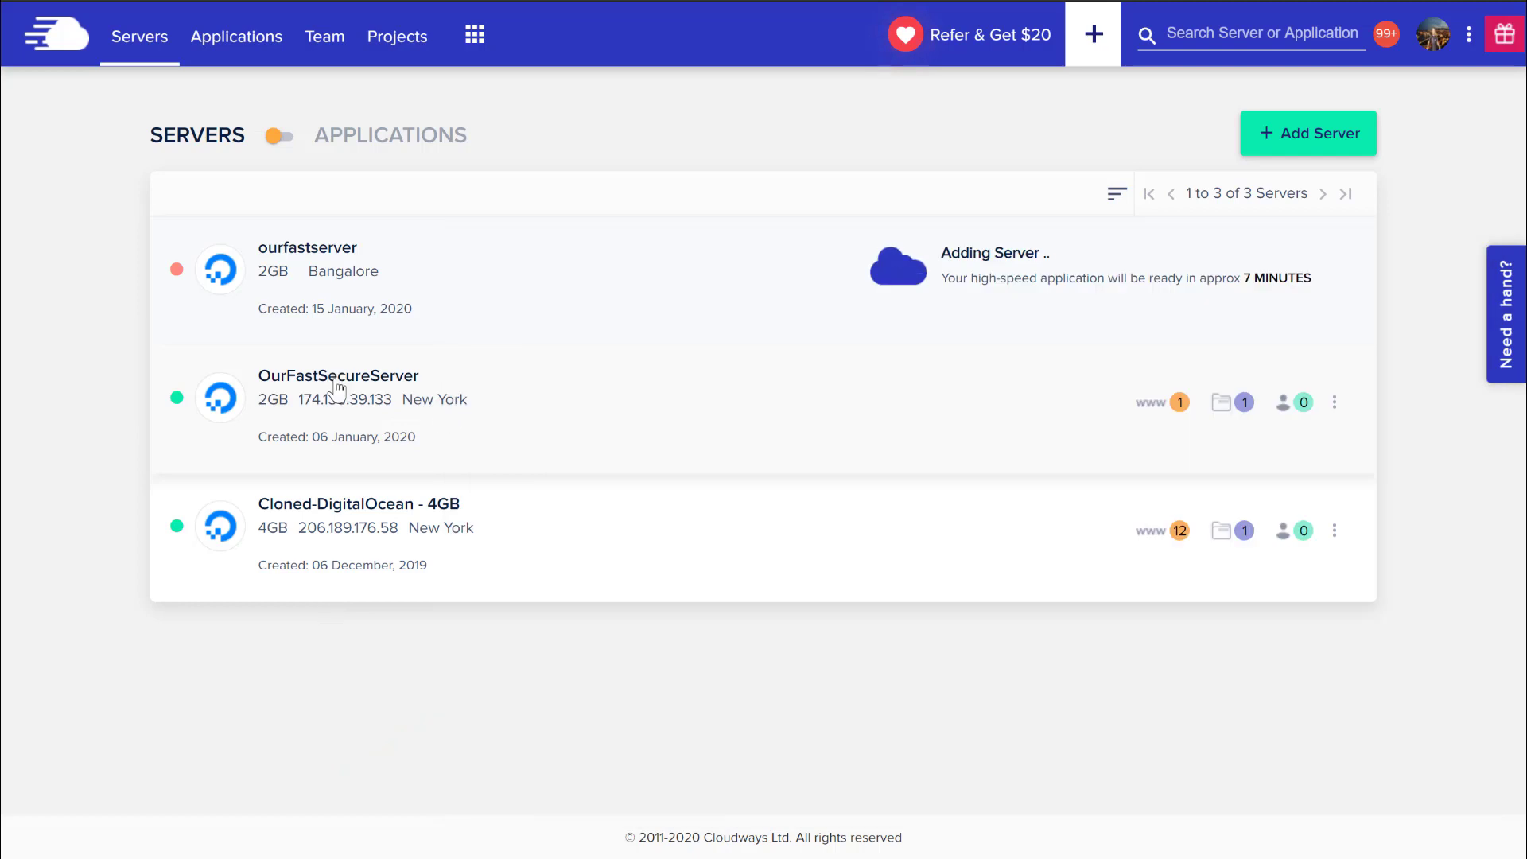
Open OurFastSecureServer's management page from the server list.
click(337, 386)
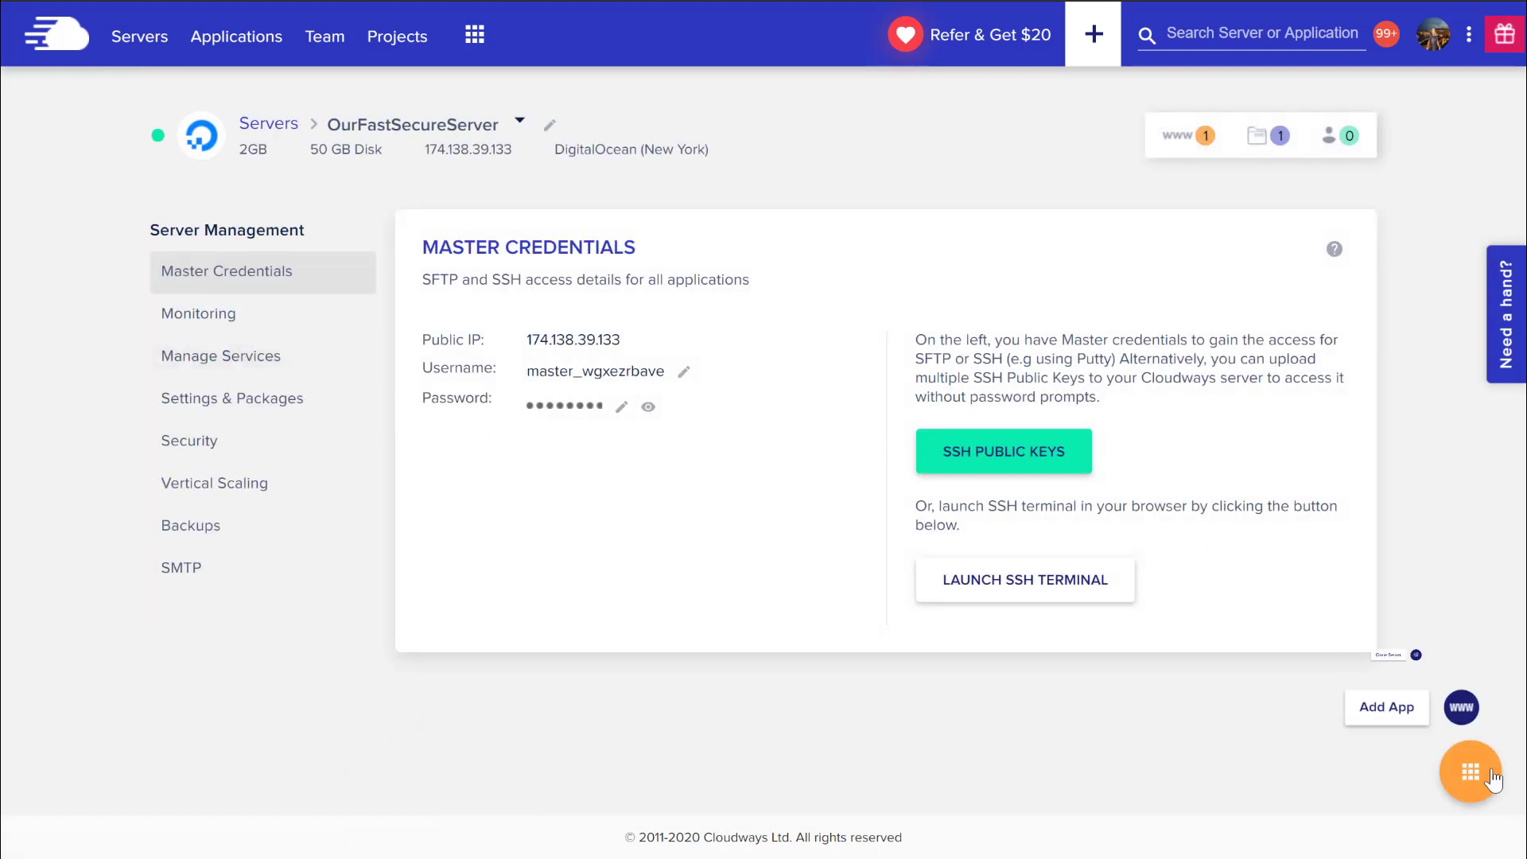
Add a WordPress Version 5.3 app named our_server_transfer_site to OurFastSecureServer.
click(1391, 708)
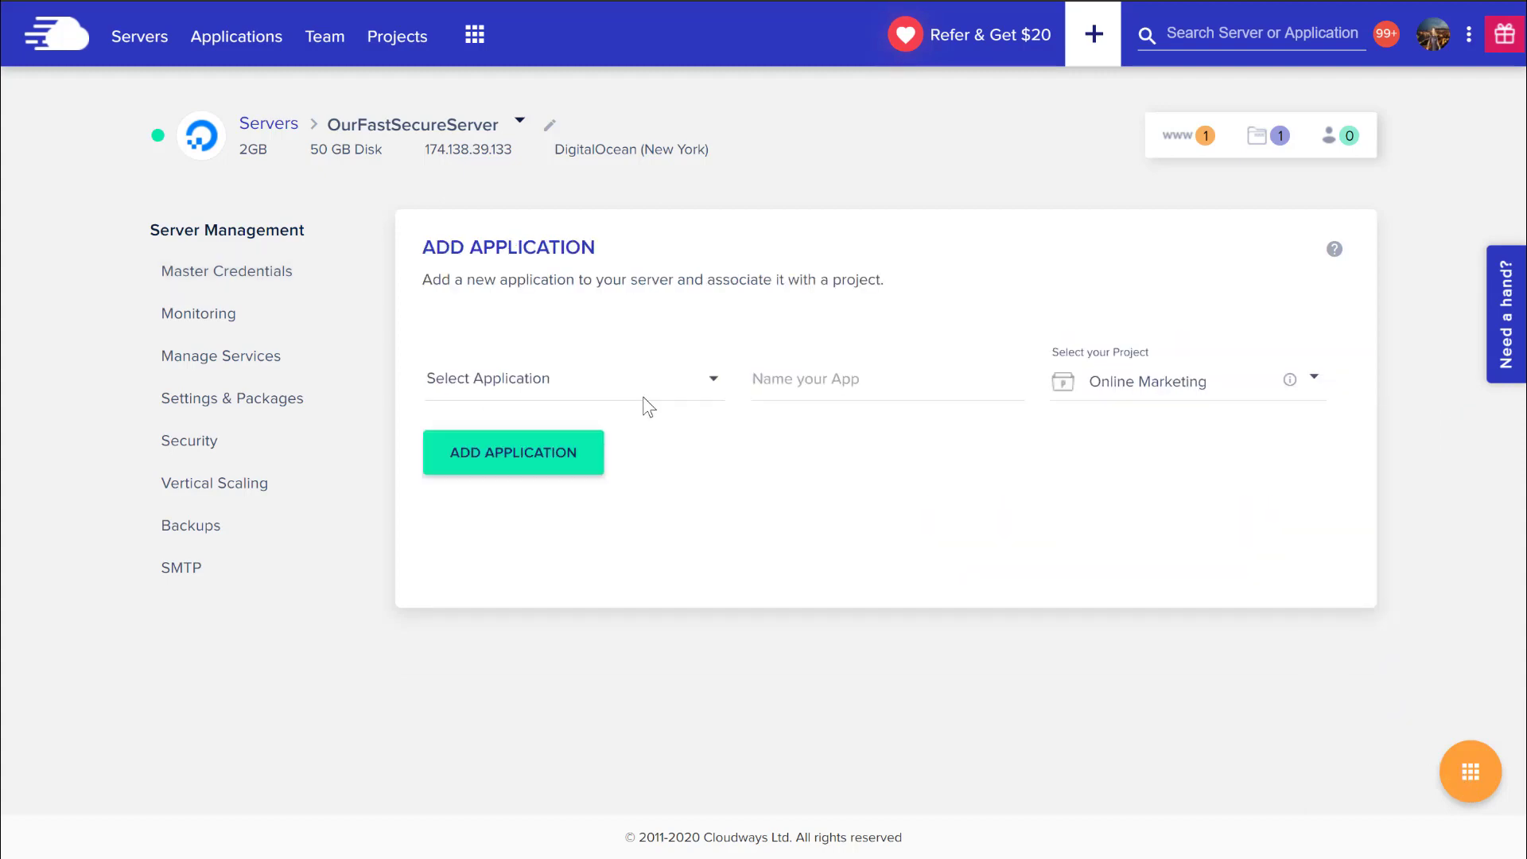
click(634, 382)
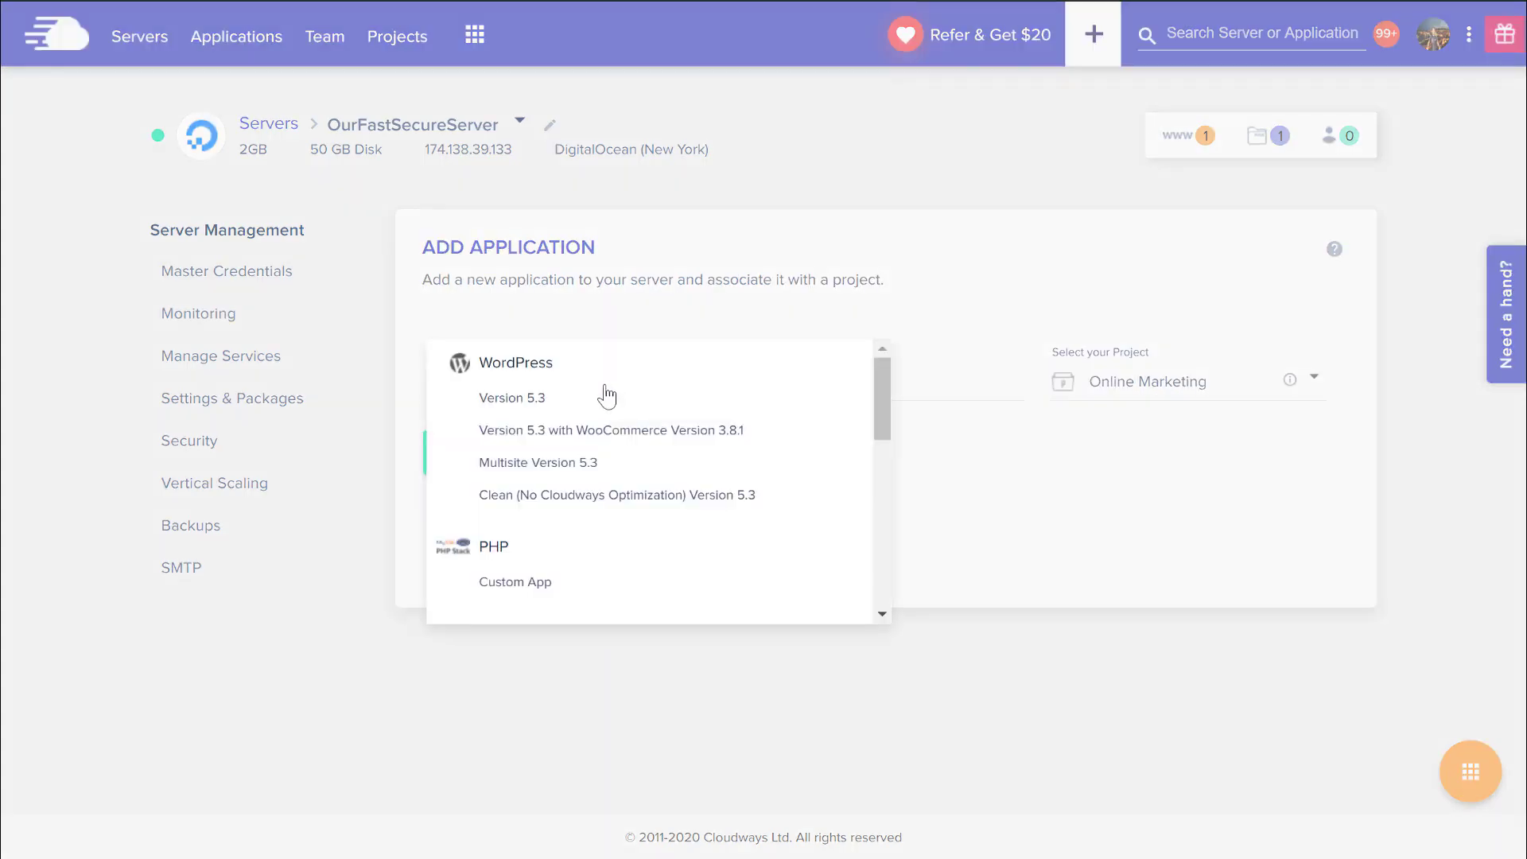
click(535, 398)
click(850, 379)
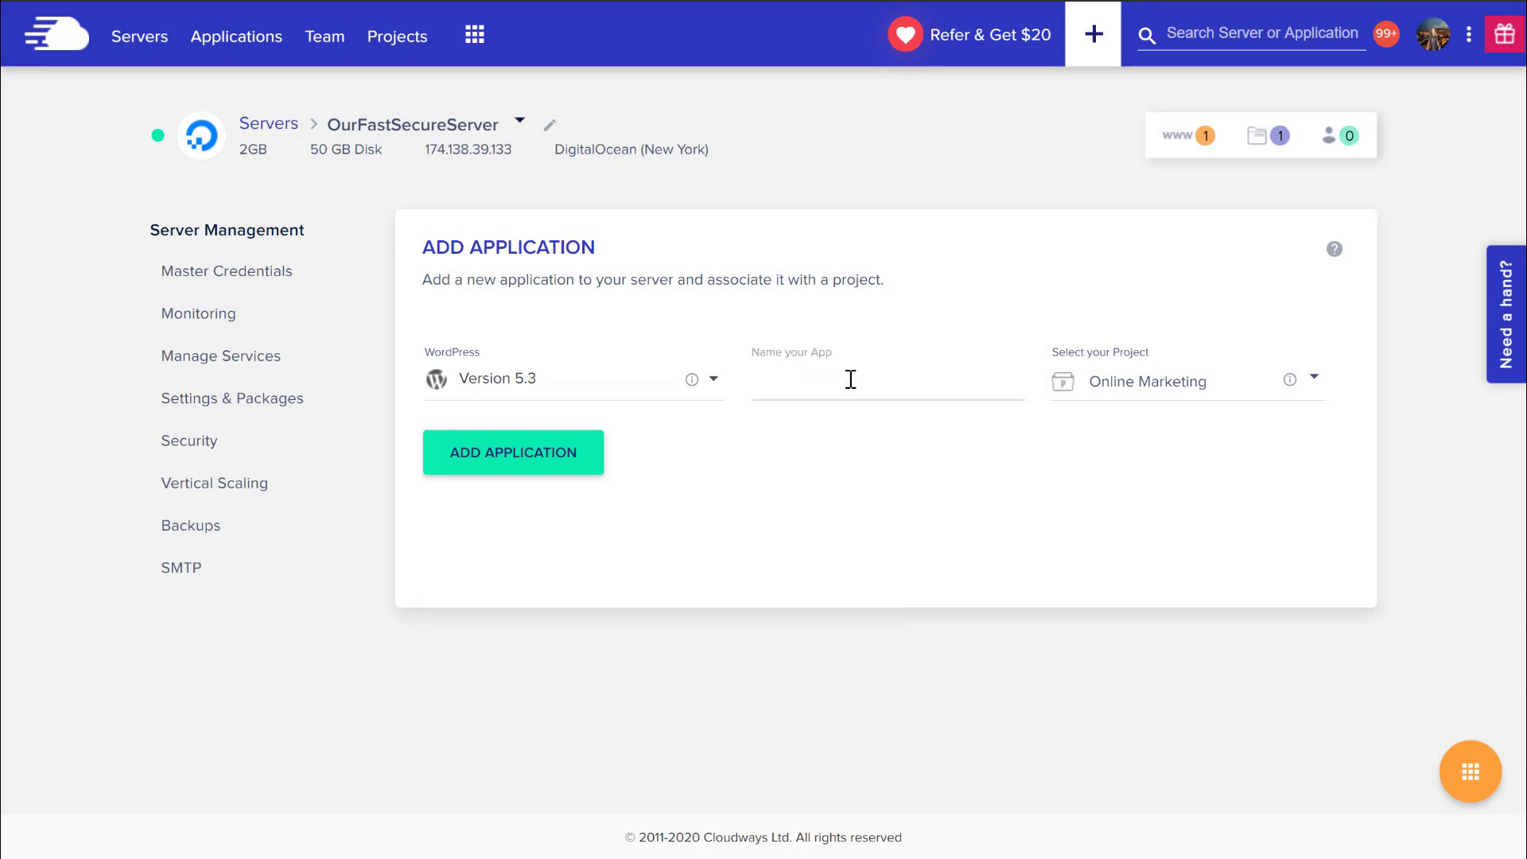
text(our)
text(server_transfer_site)
click(777, 378)
text(_)
click(525, 466)
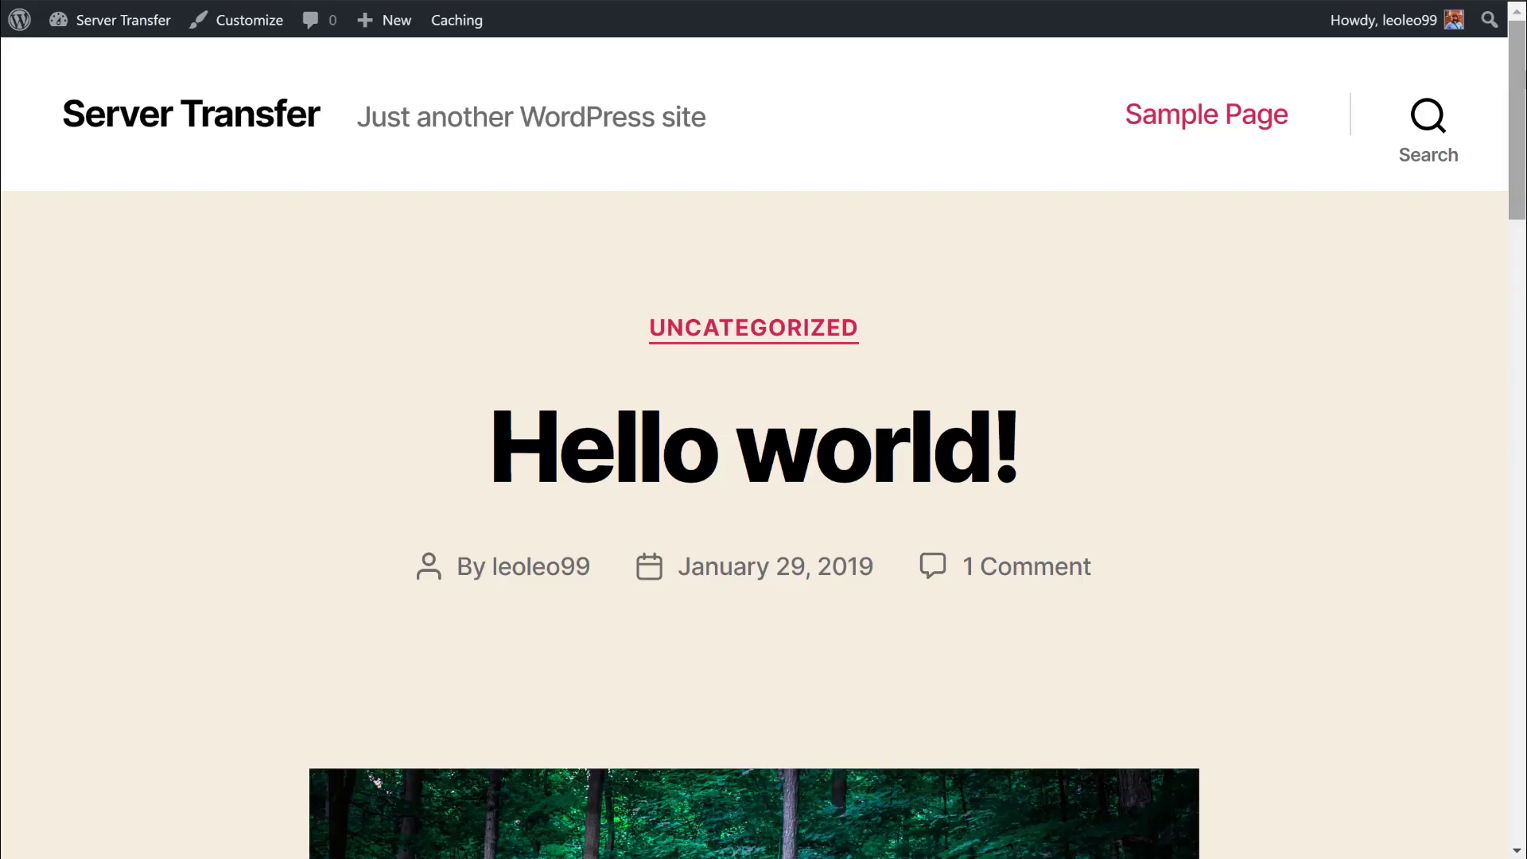
scroll(1525, 76, down, 8)
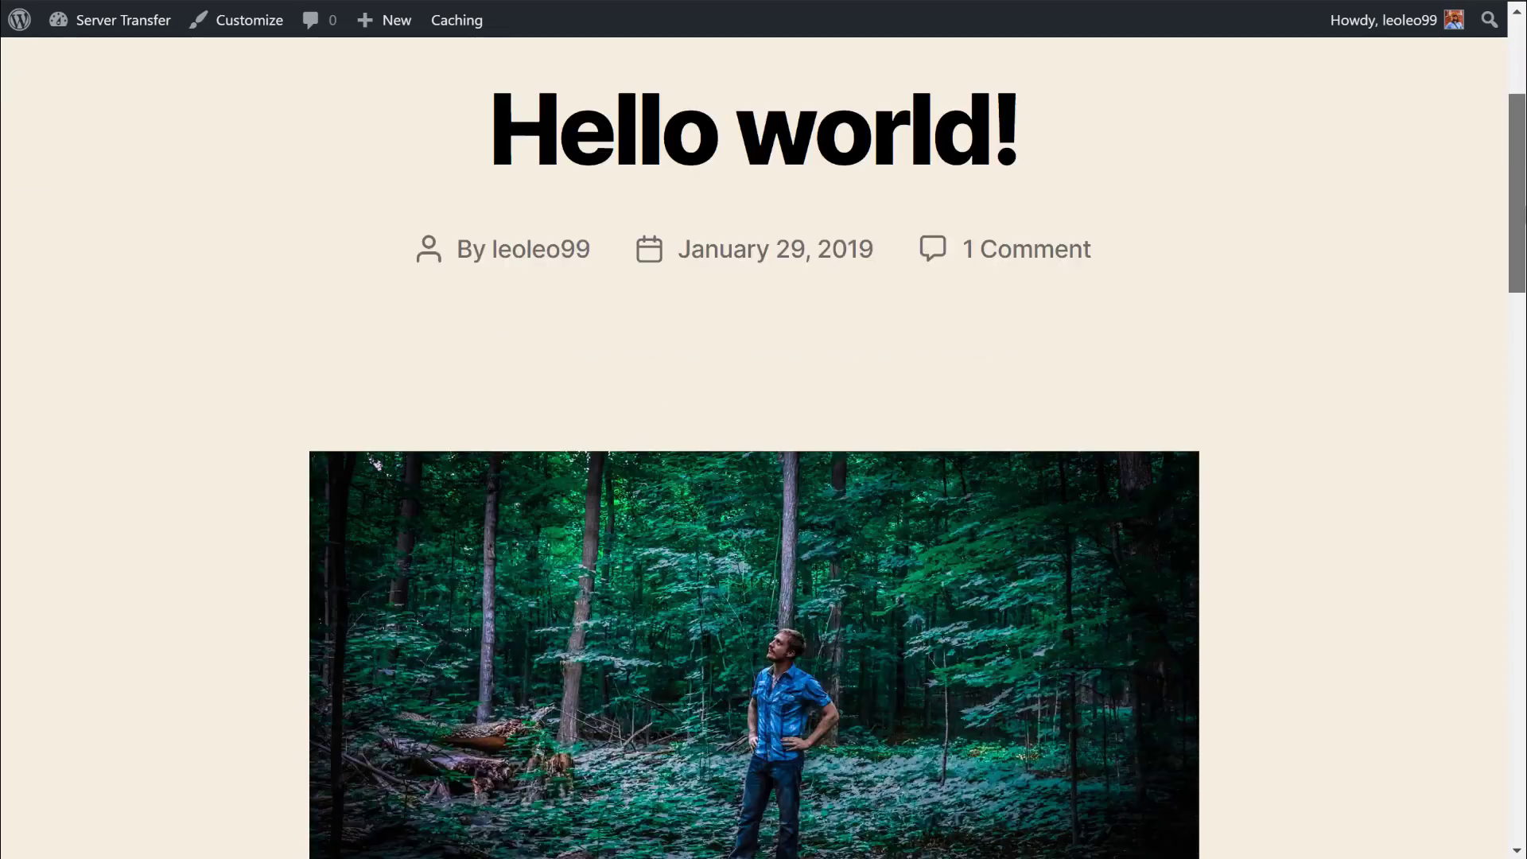
scroll(764, 437, down, 8)
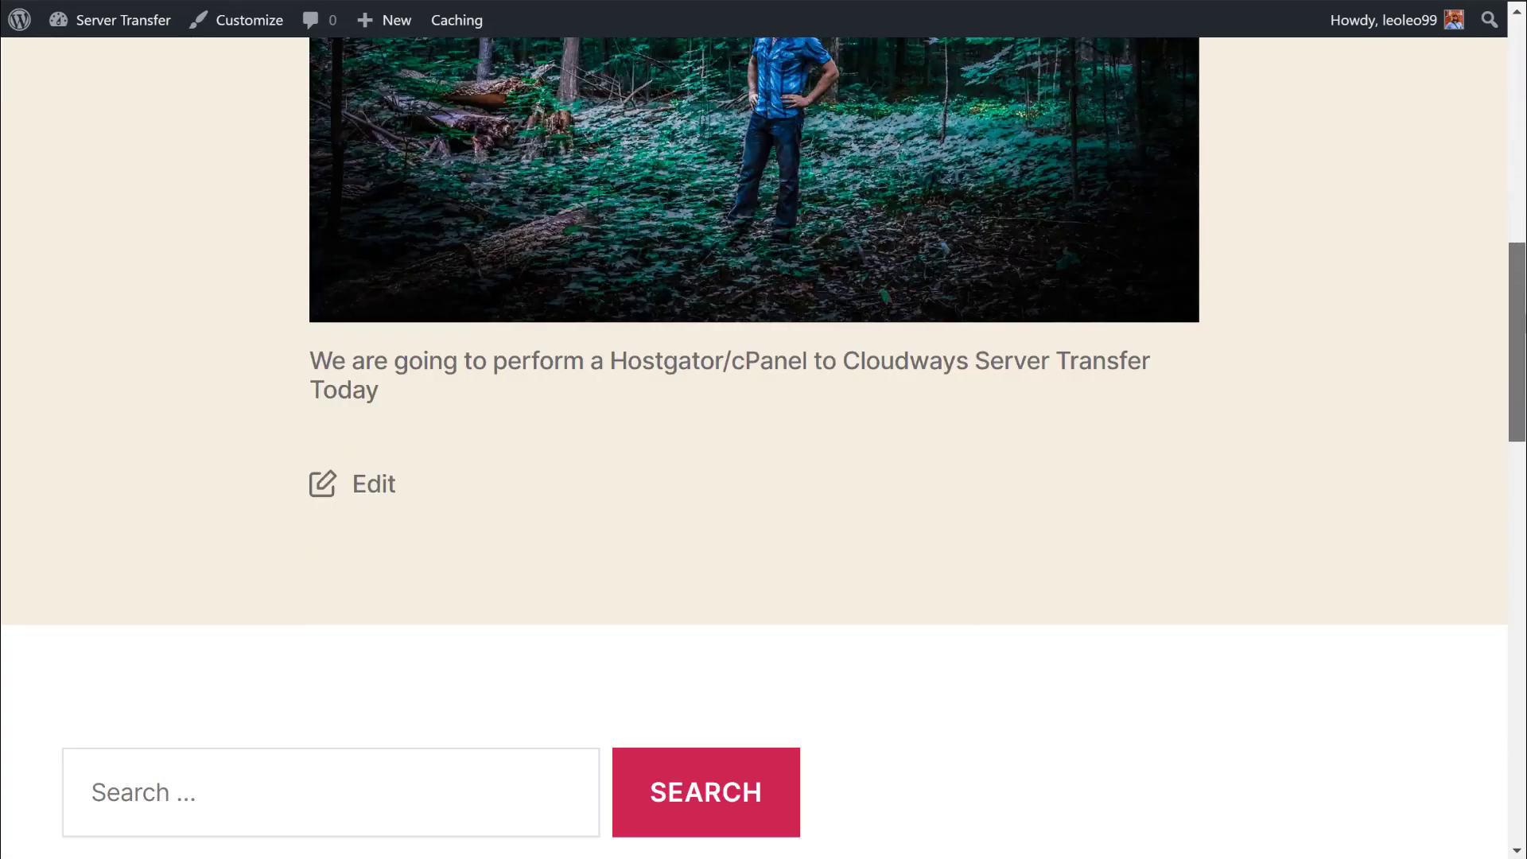
scroll(1521, 739, down, 17)
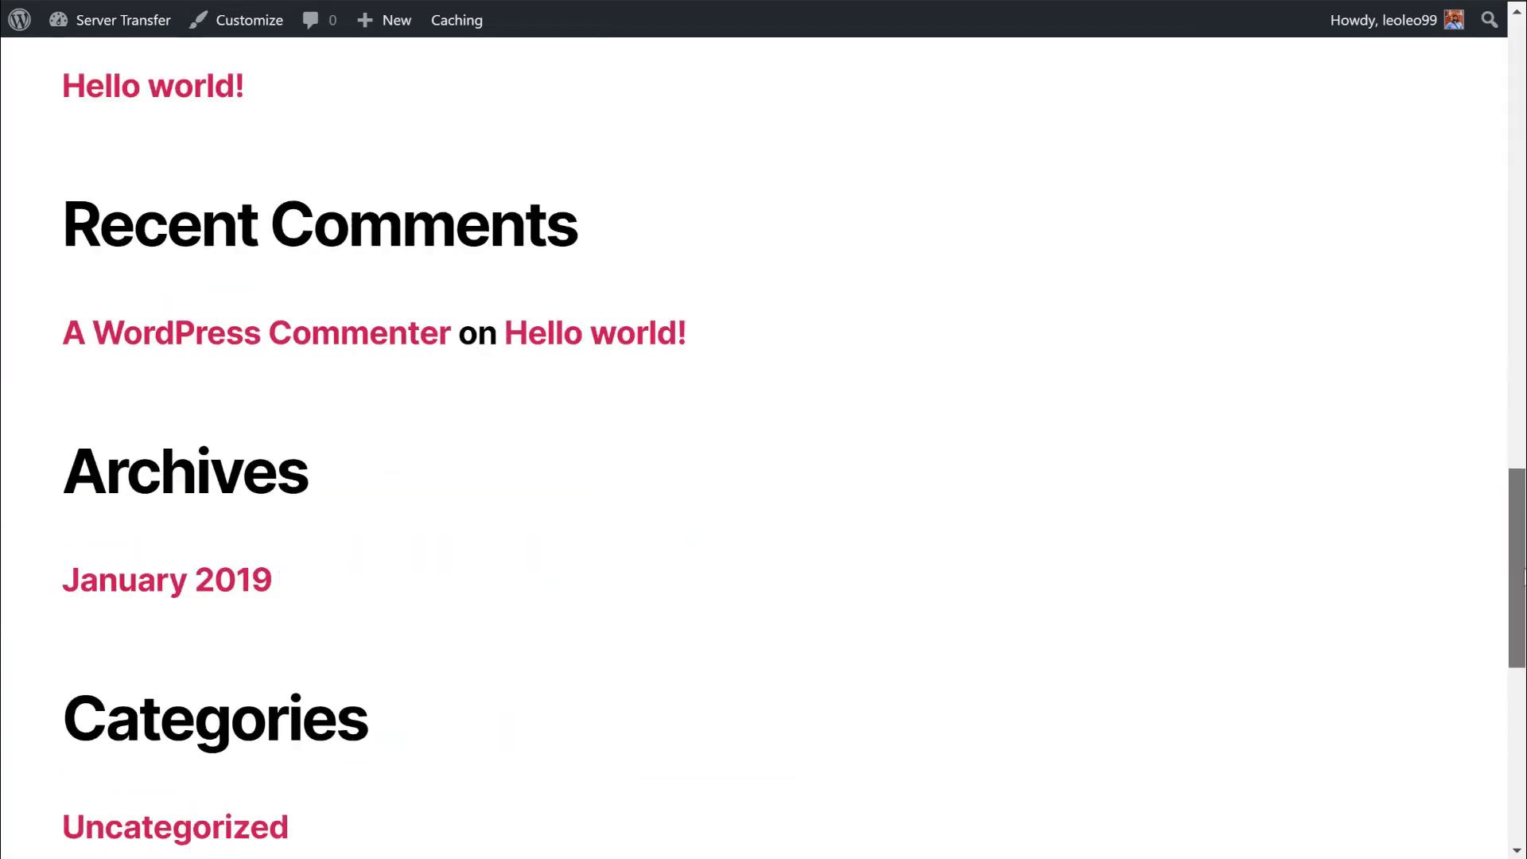
drag(1521, 740, 1521, 156)
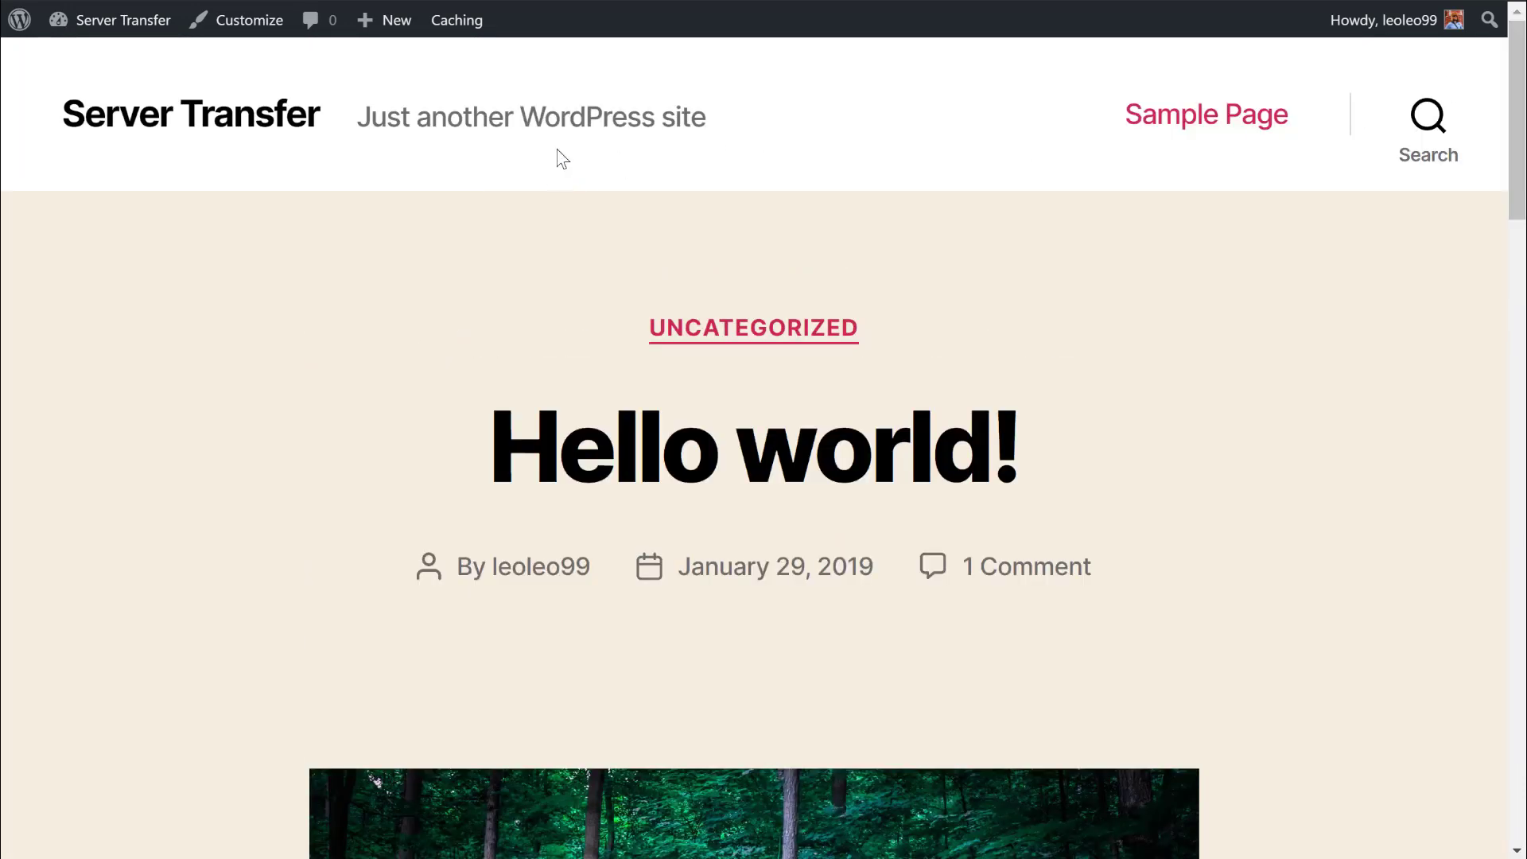
drag(1519, 159, 1519, 282)
scroll(763, 446, down, 9)
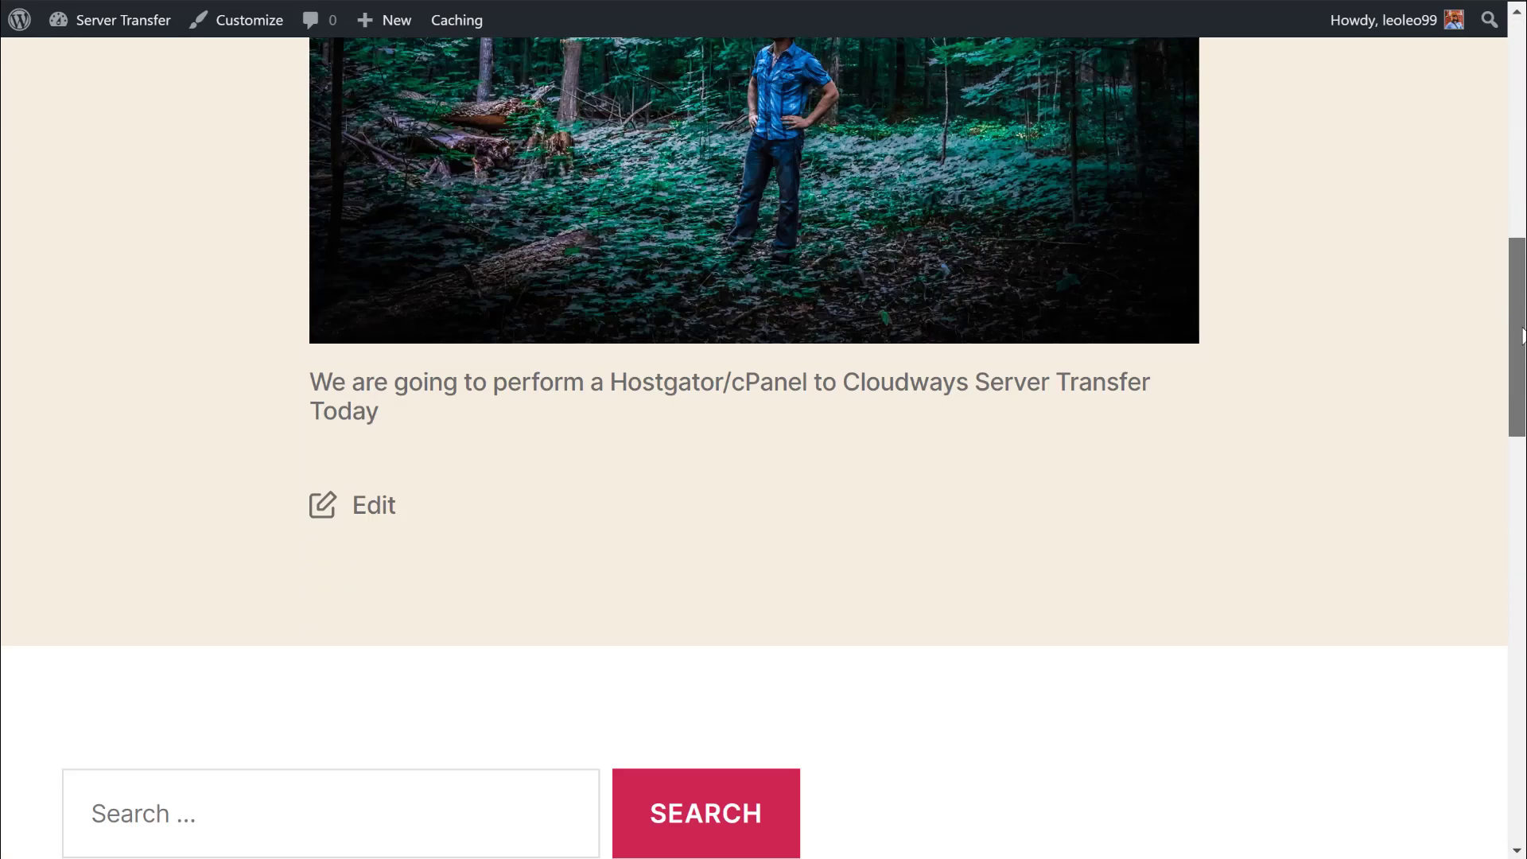
scroll(763, 446, up, 10)
scroll(1523, 674, up, 5)
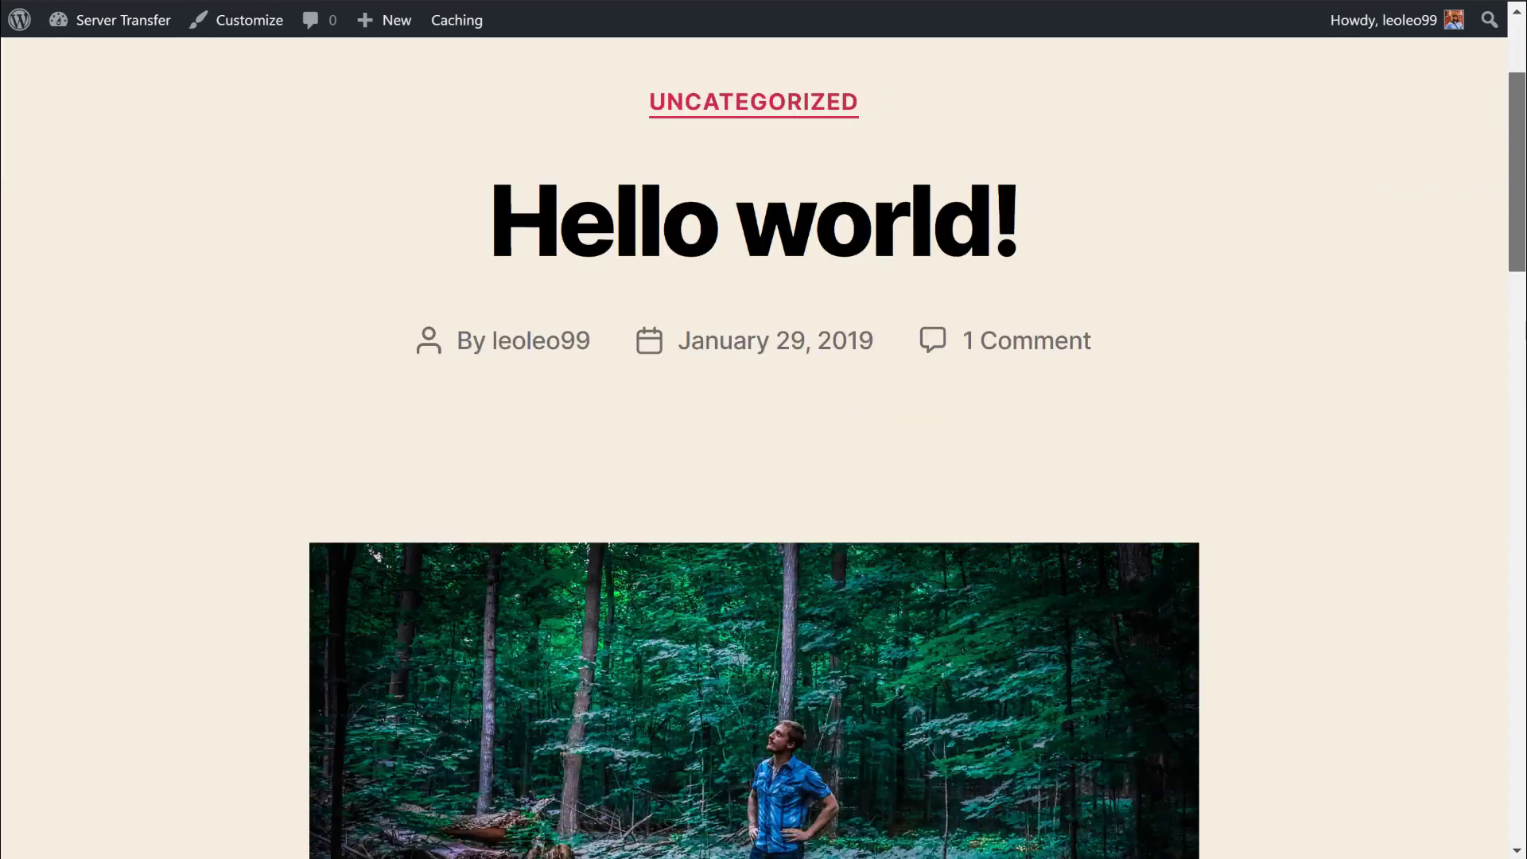
scroll(1524, 675, down, 18)
scroll(1098, 446, down, 6)
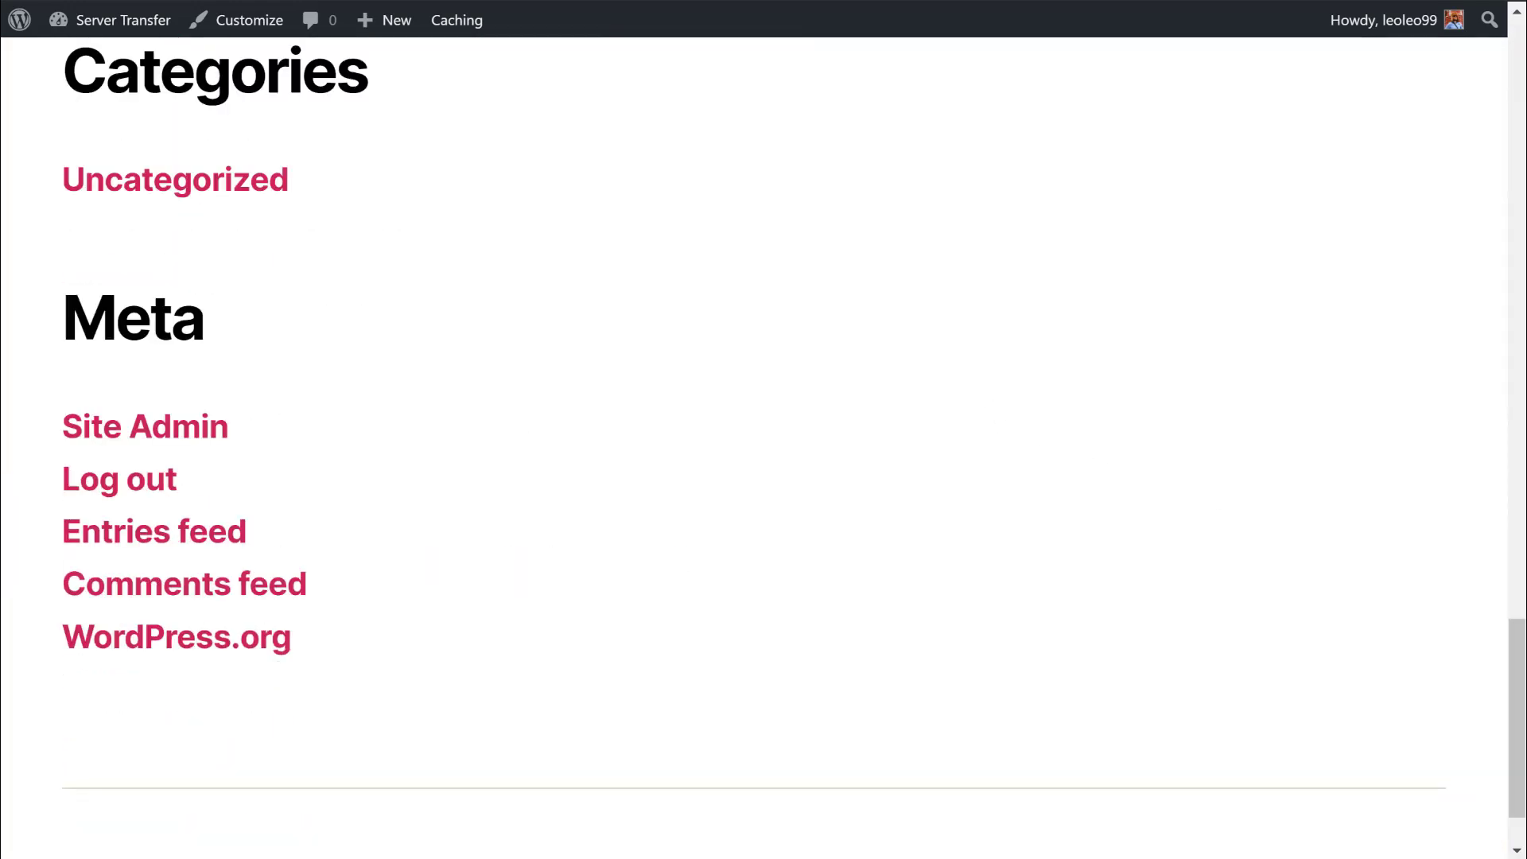
scroll(764, 446, up, 20)
scroll(241, 253, up, 5)
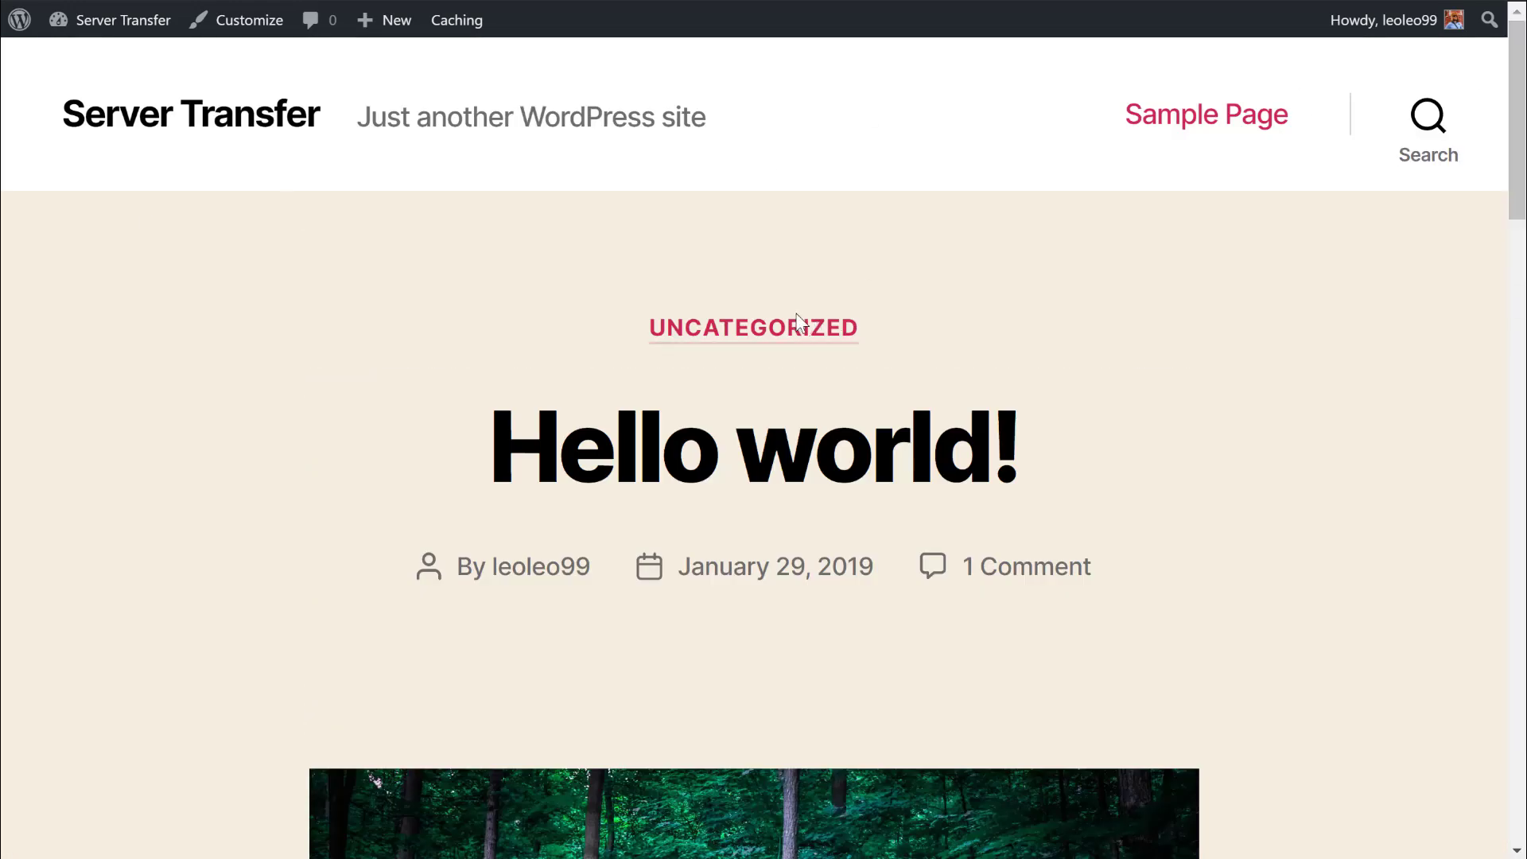
Search Add New plugins for 'cloudways', then install and activate Cloudways Migrator.
mouse_move(105, 28)
click(96, 66)
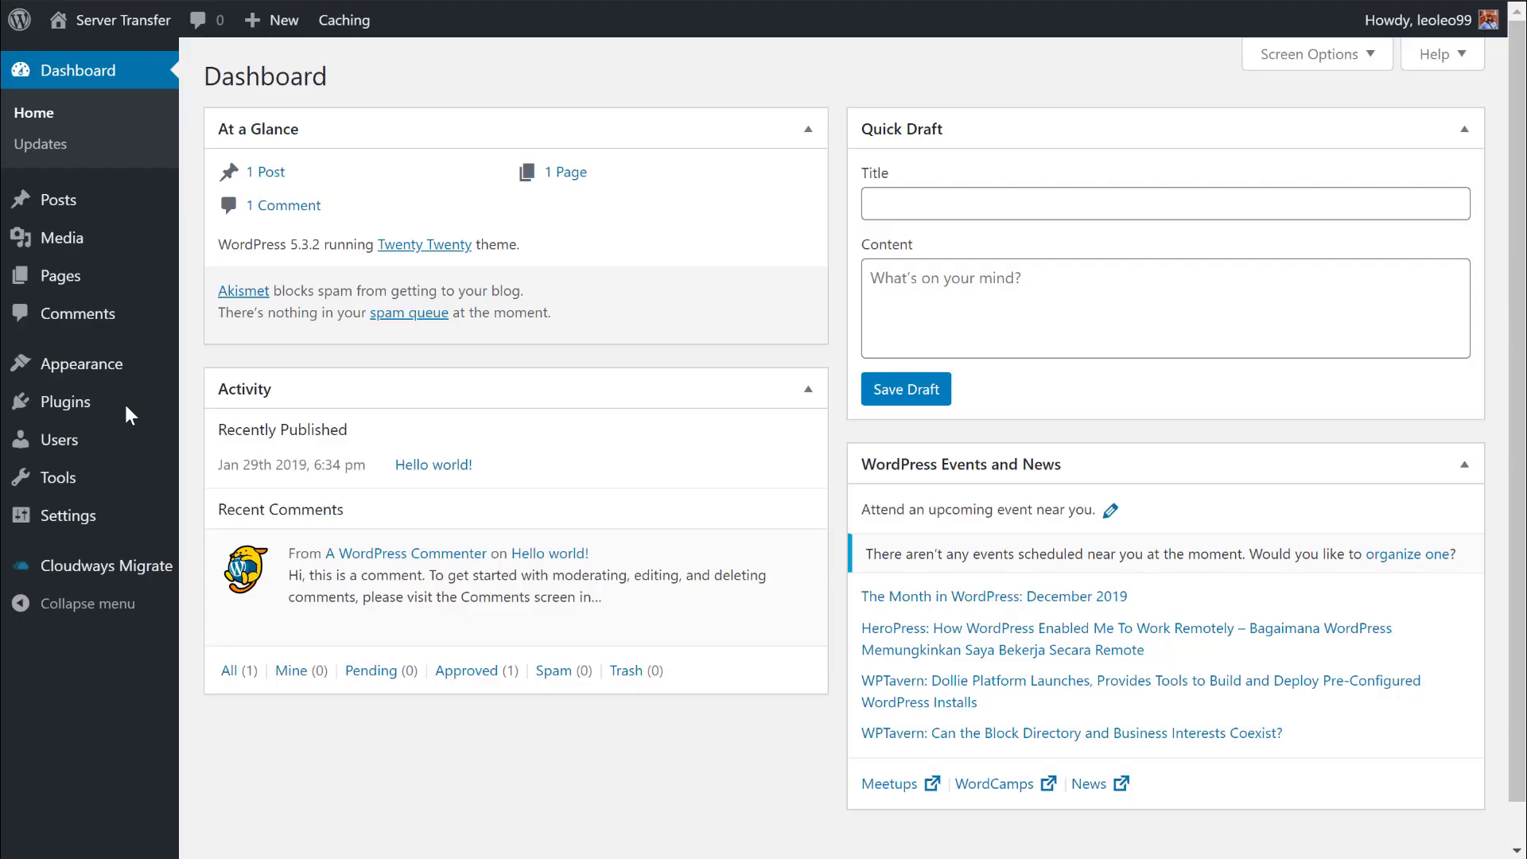
mouse_move(125, 408)
click(221, 436)
text(clou)
text(dways)
click(765, 265)
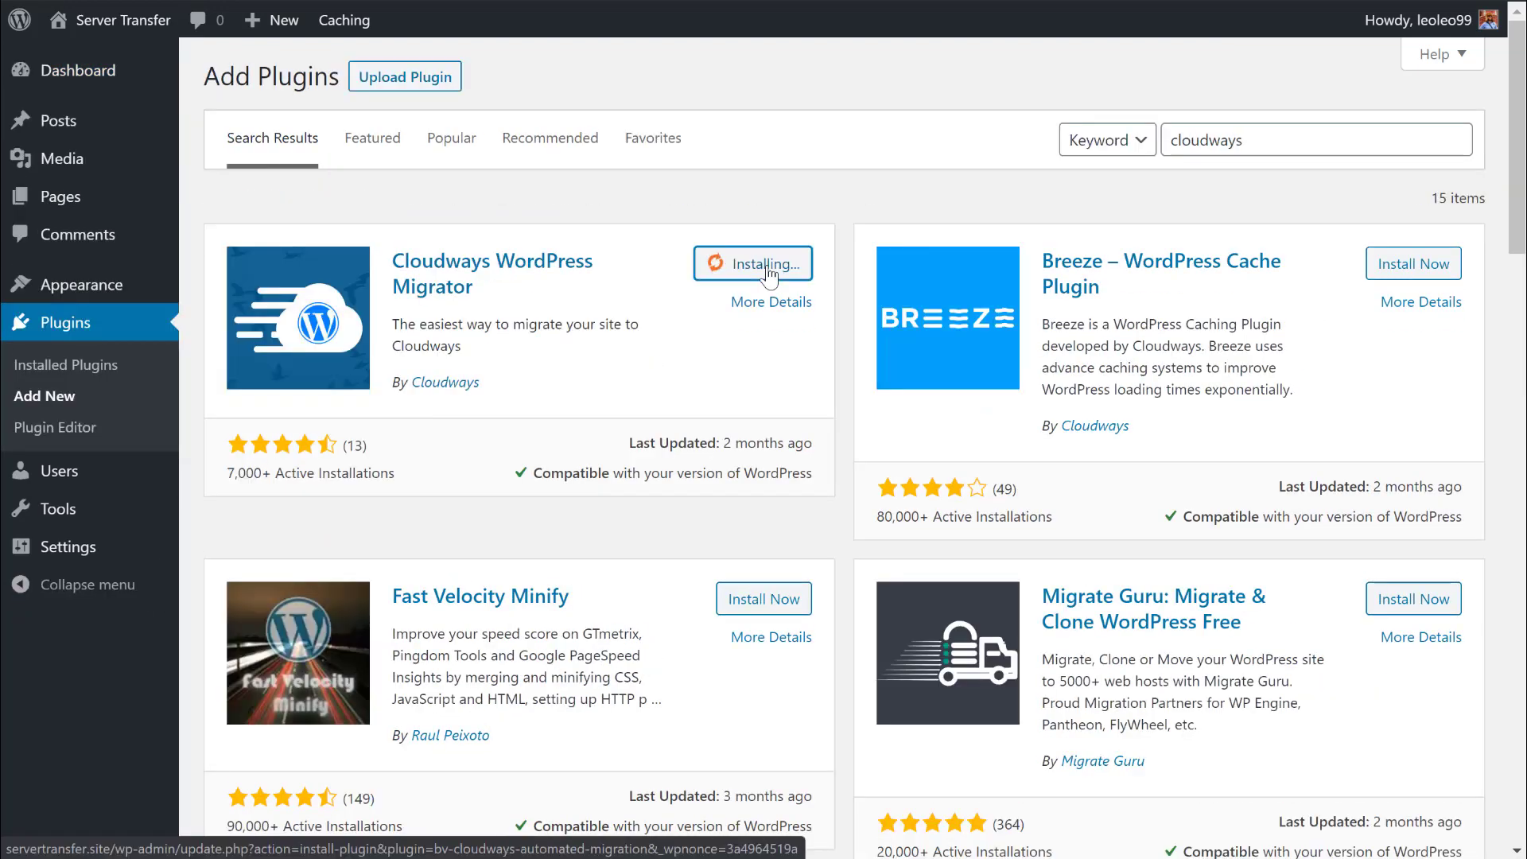
click(776, 270)
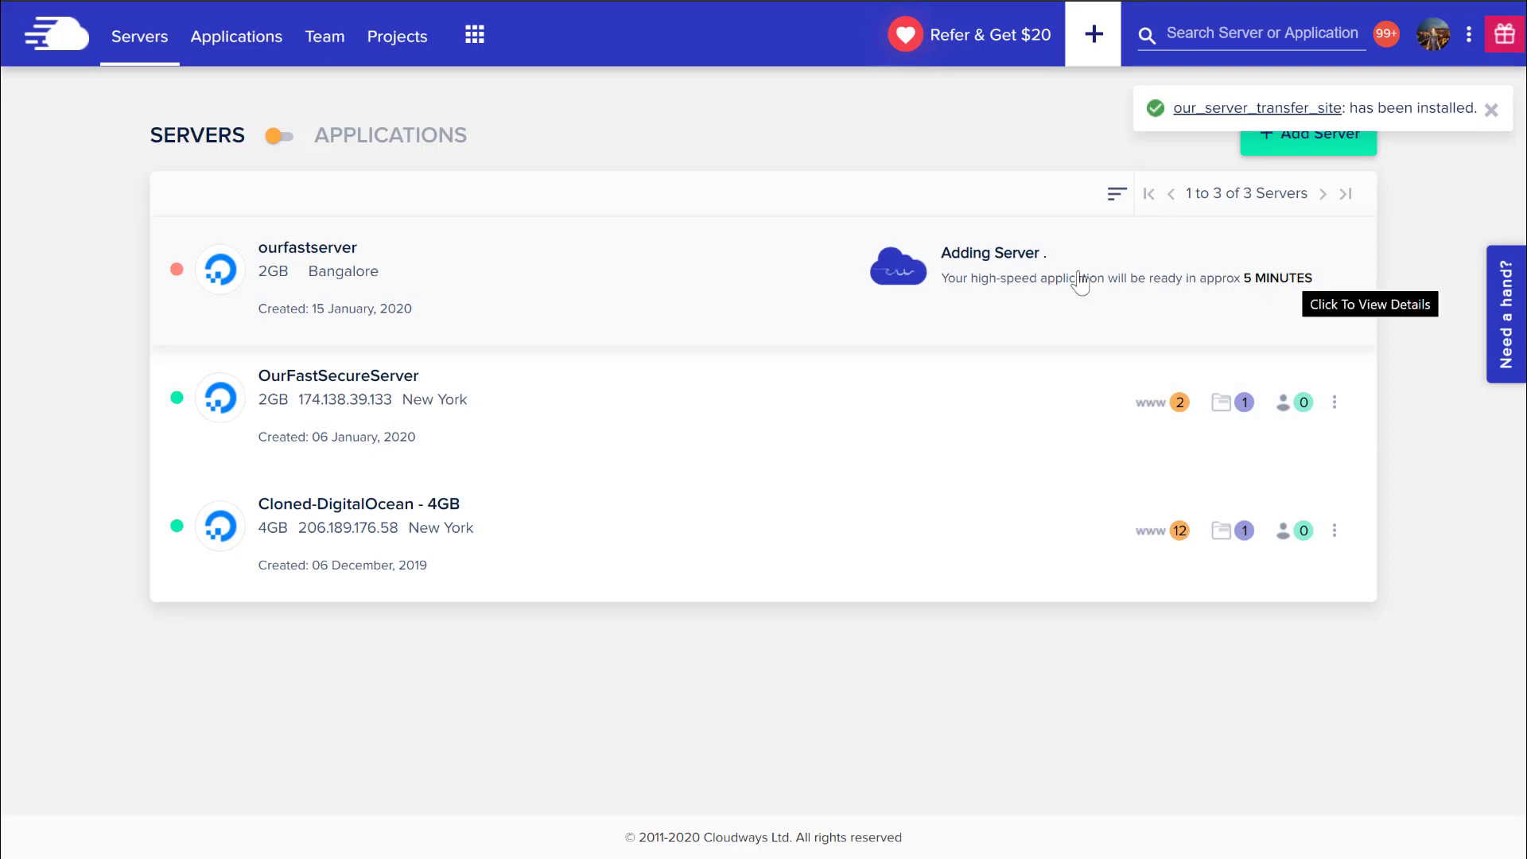
Open the our_server_transfer_site application's access details on OurFastSecureServer.
click(452, 405)
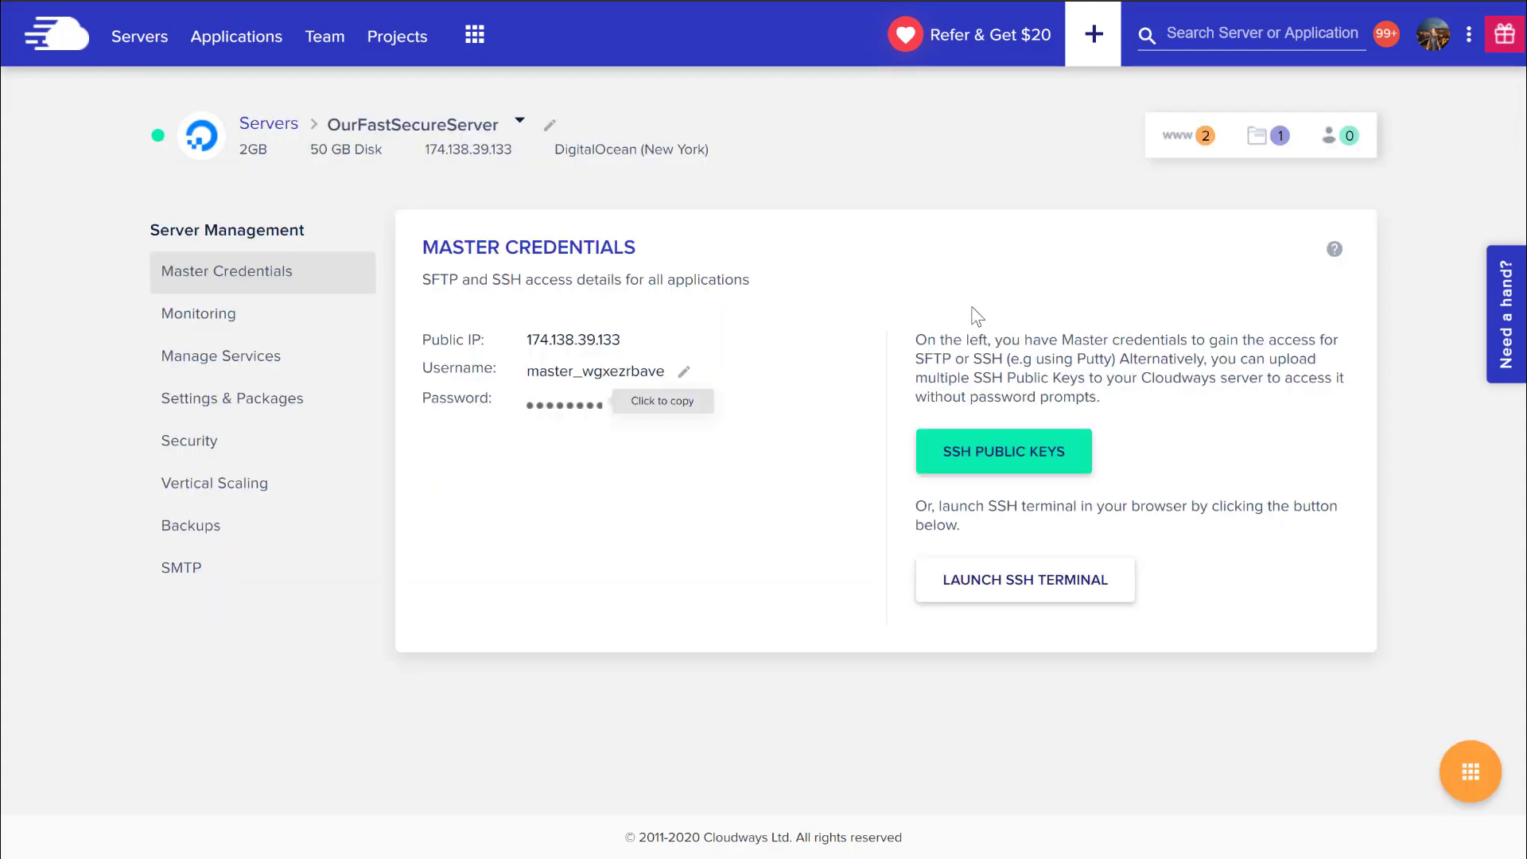
click(1178, 137)
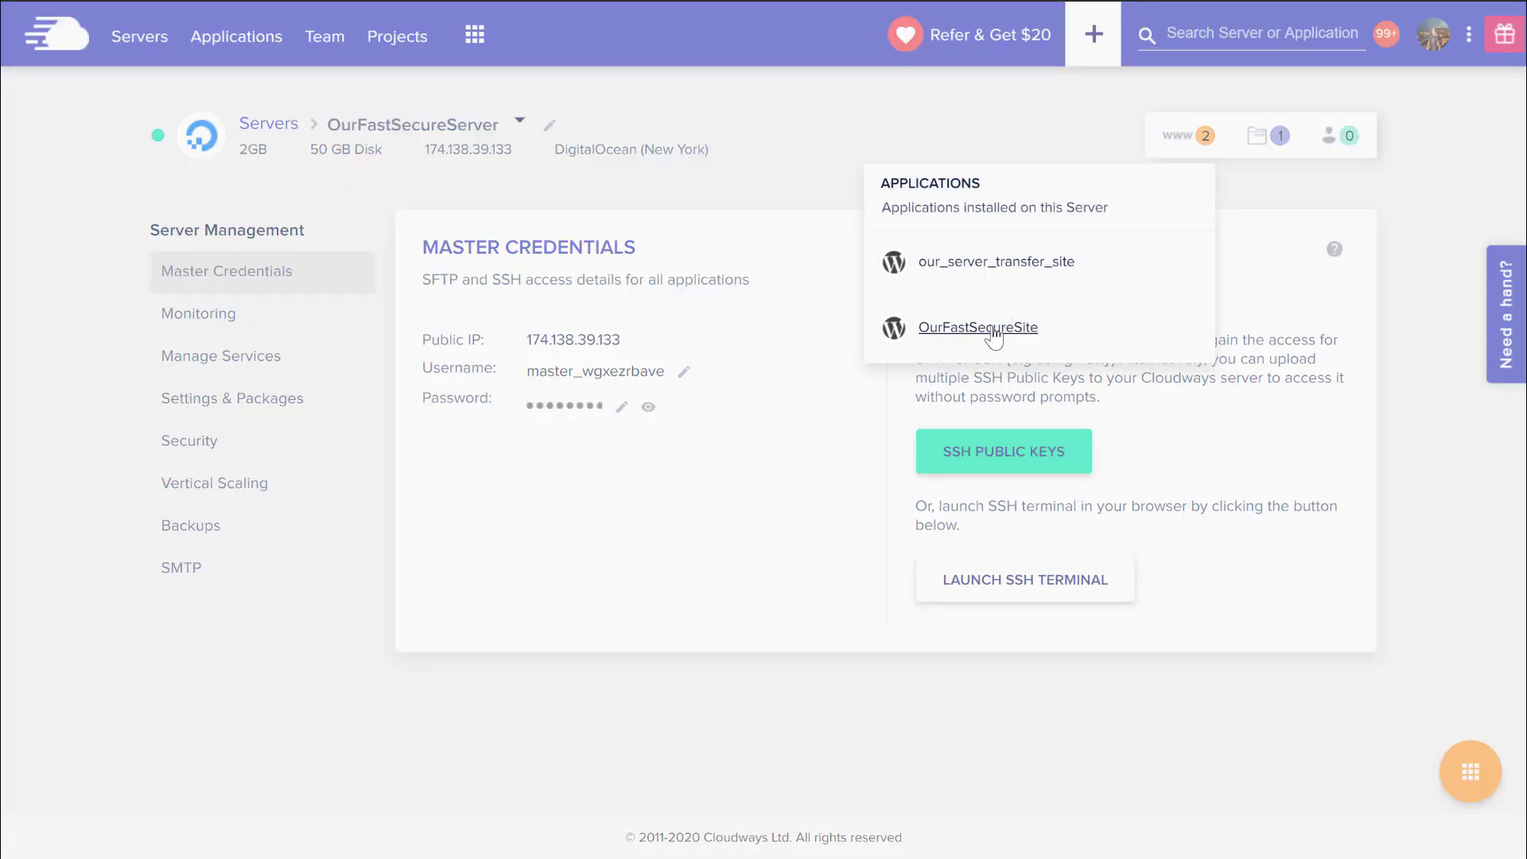
click(1010, 263)
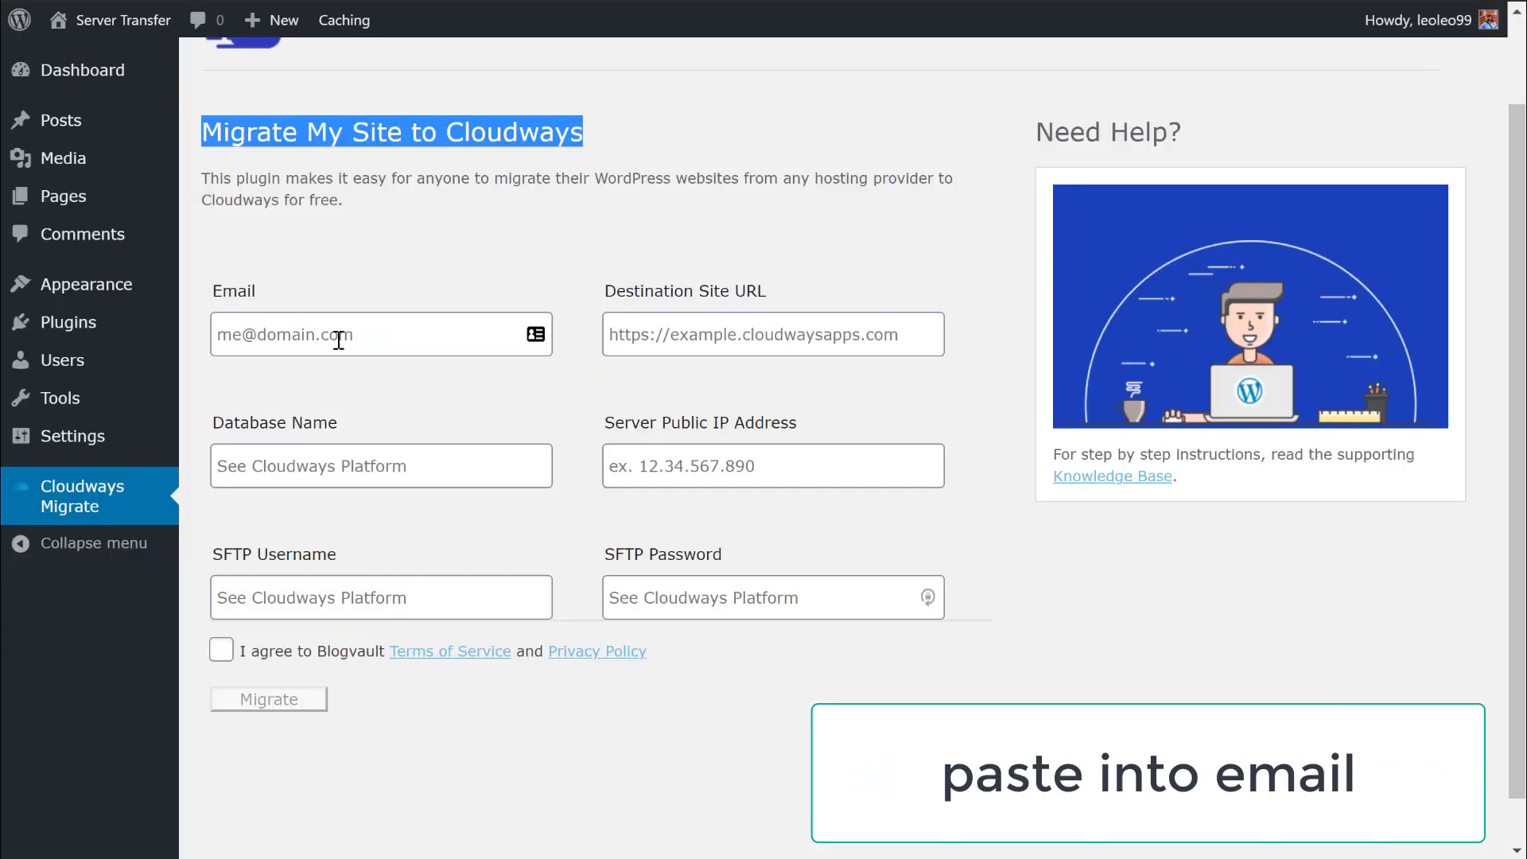
Paste the admin e-mail and the database name into the migration form's Email and Database Name.
click(339, 340)
key(ctrl+v)
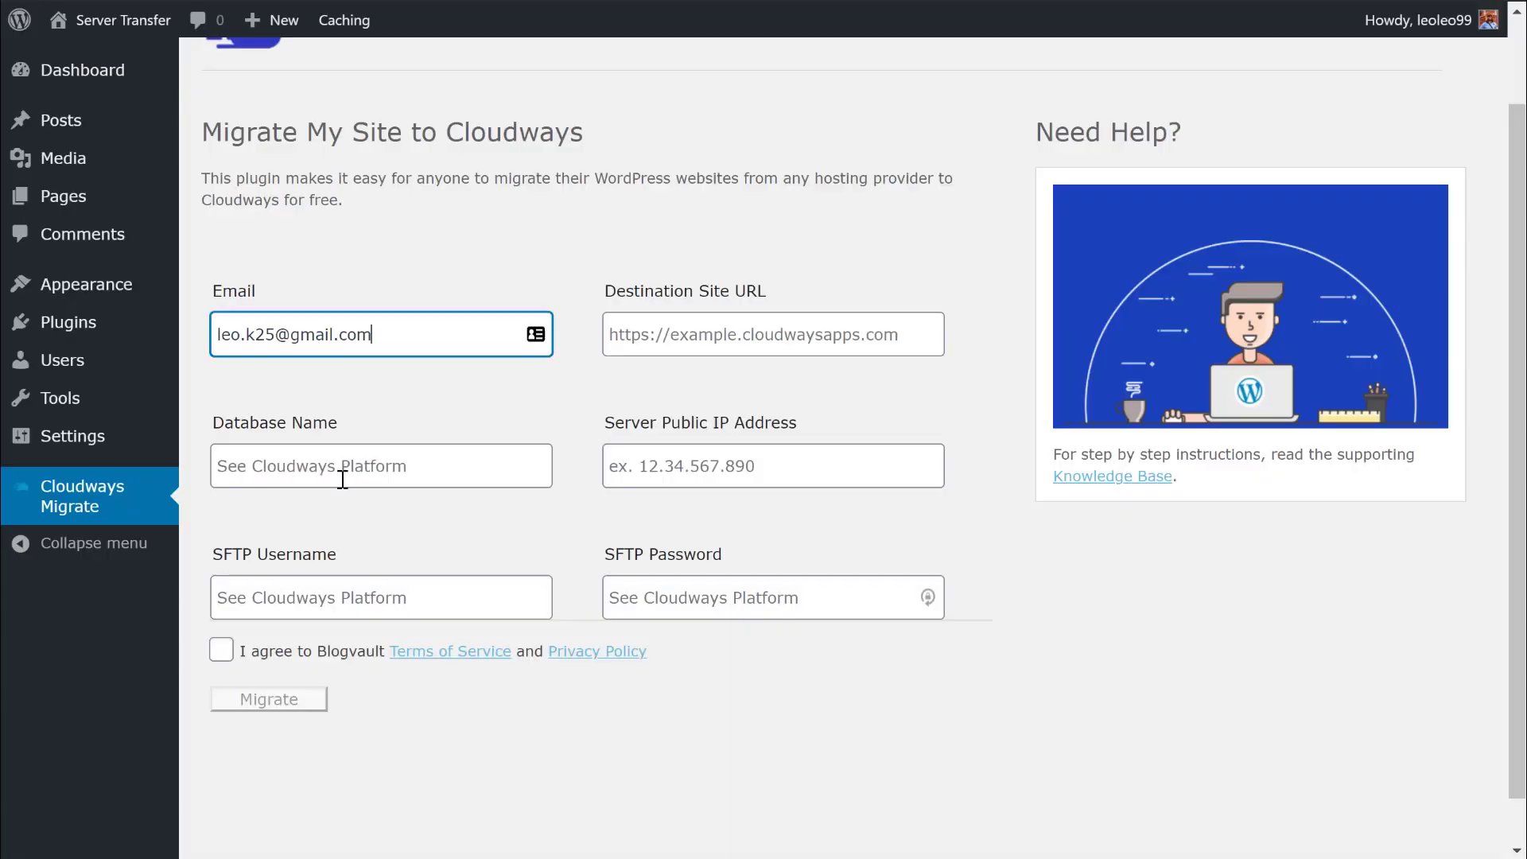
click(343, 479)
text(ngkacygwnw)
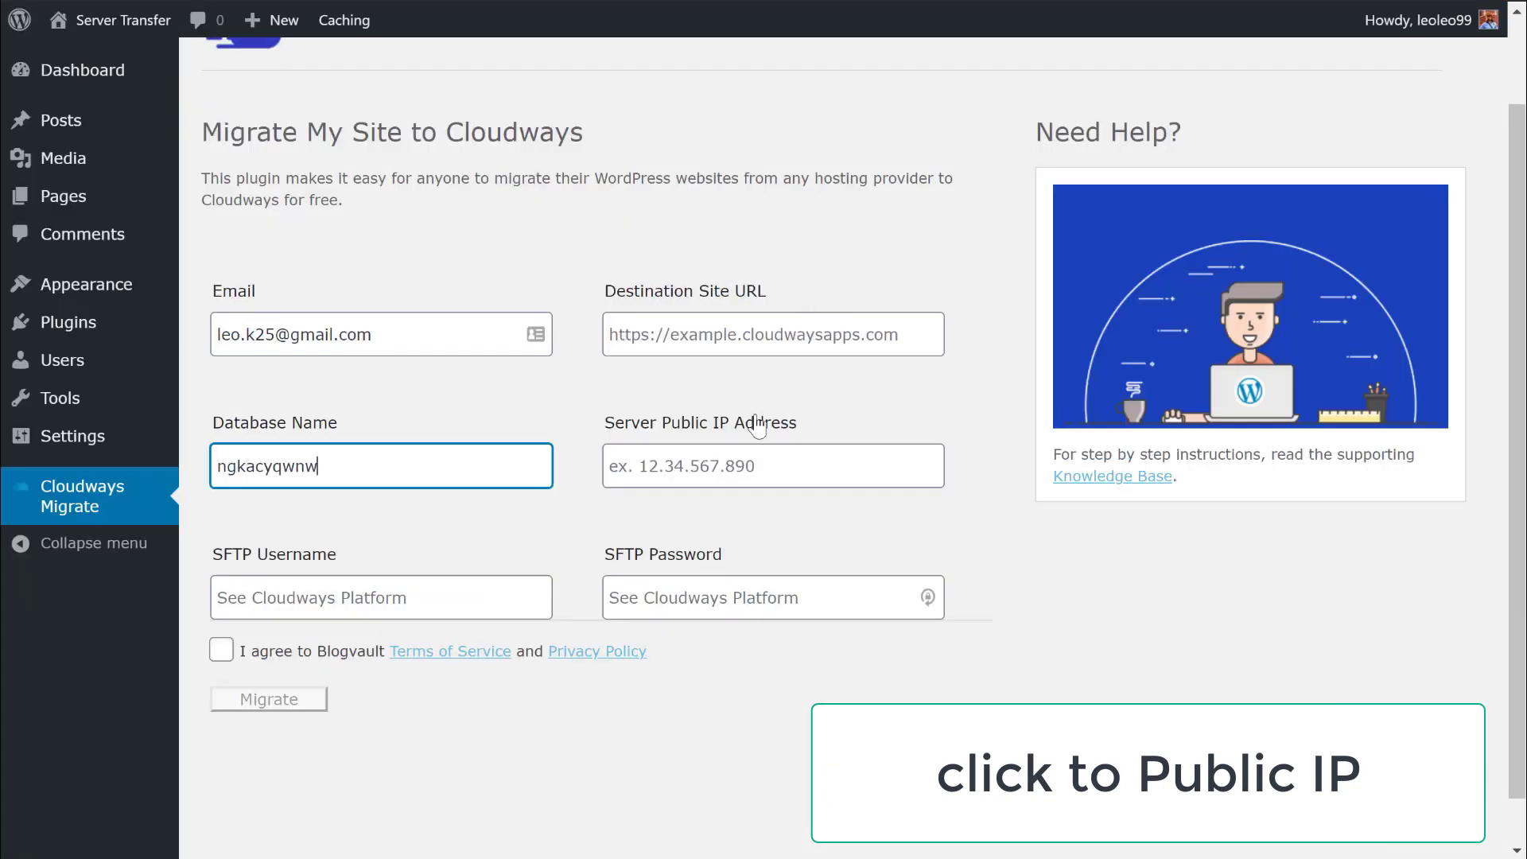
Paste 174.138.39.133 as Server Public IP and copy the app URL from Domain Management.
click(847, 468)
text(174.138.39.133)
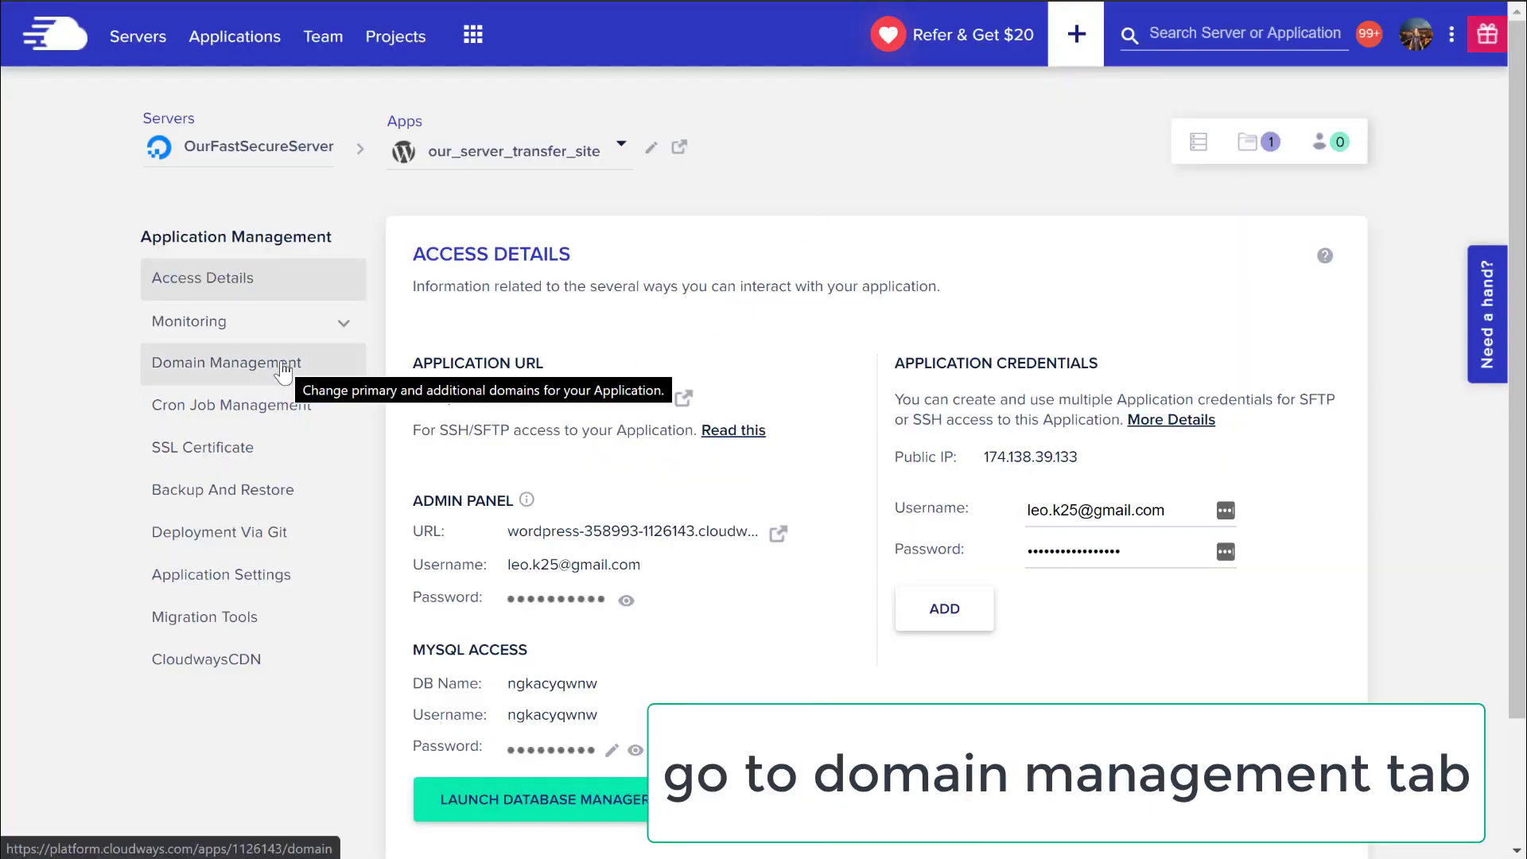
click(284, 367)
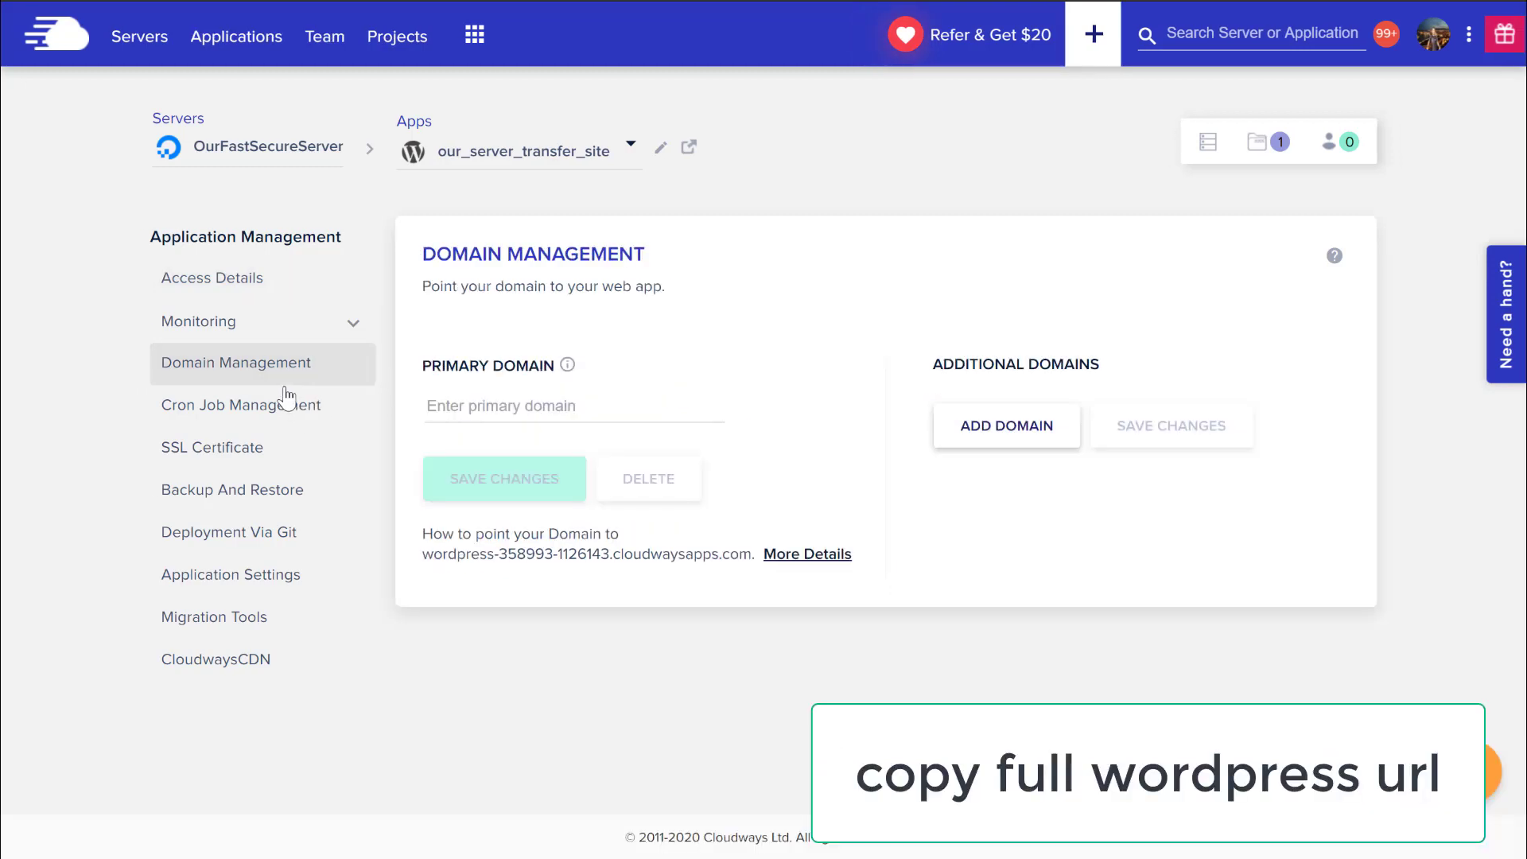
drag(422, 554, 750, 554)
key(ctrl+c)
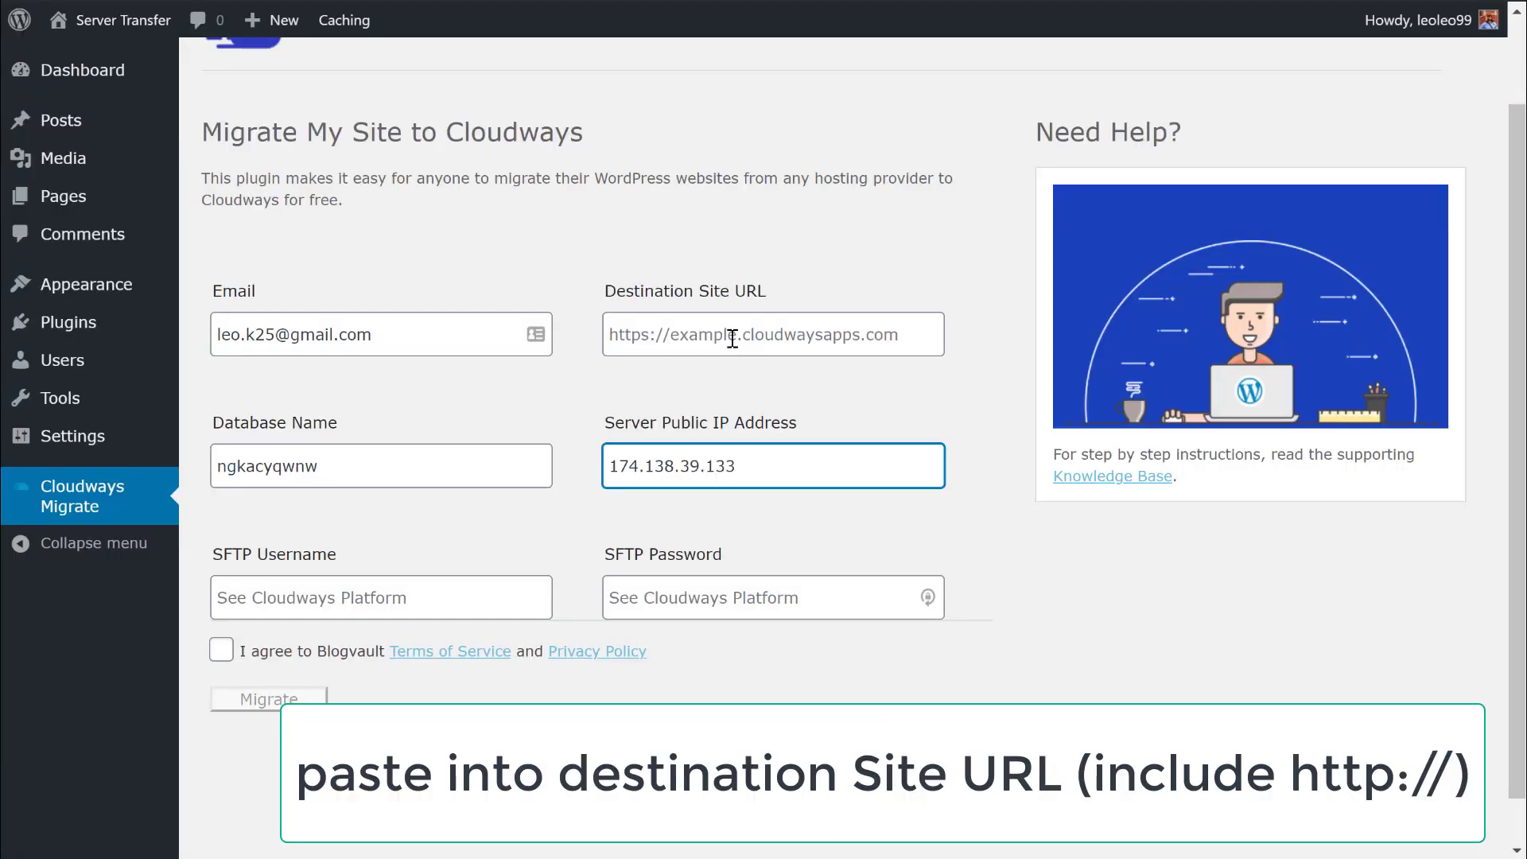
click(732, 338)
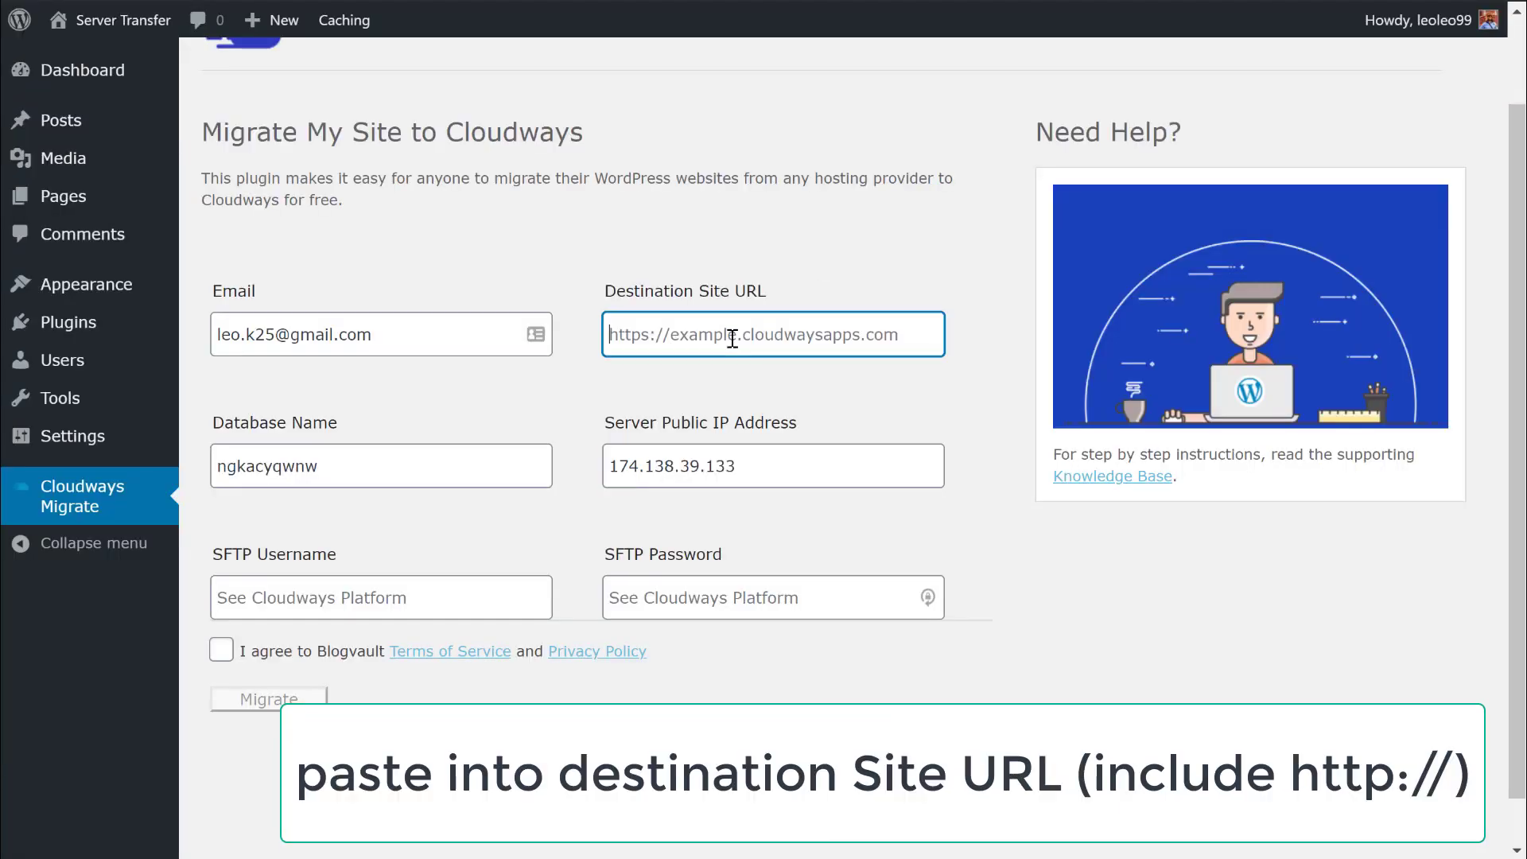
text(http:)
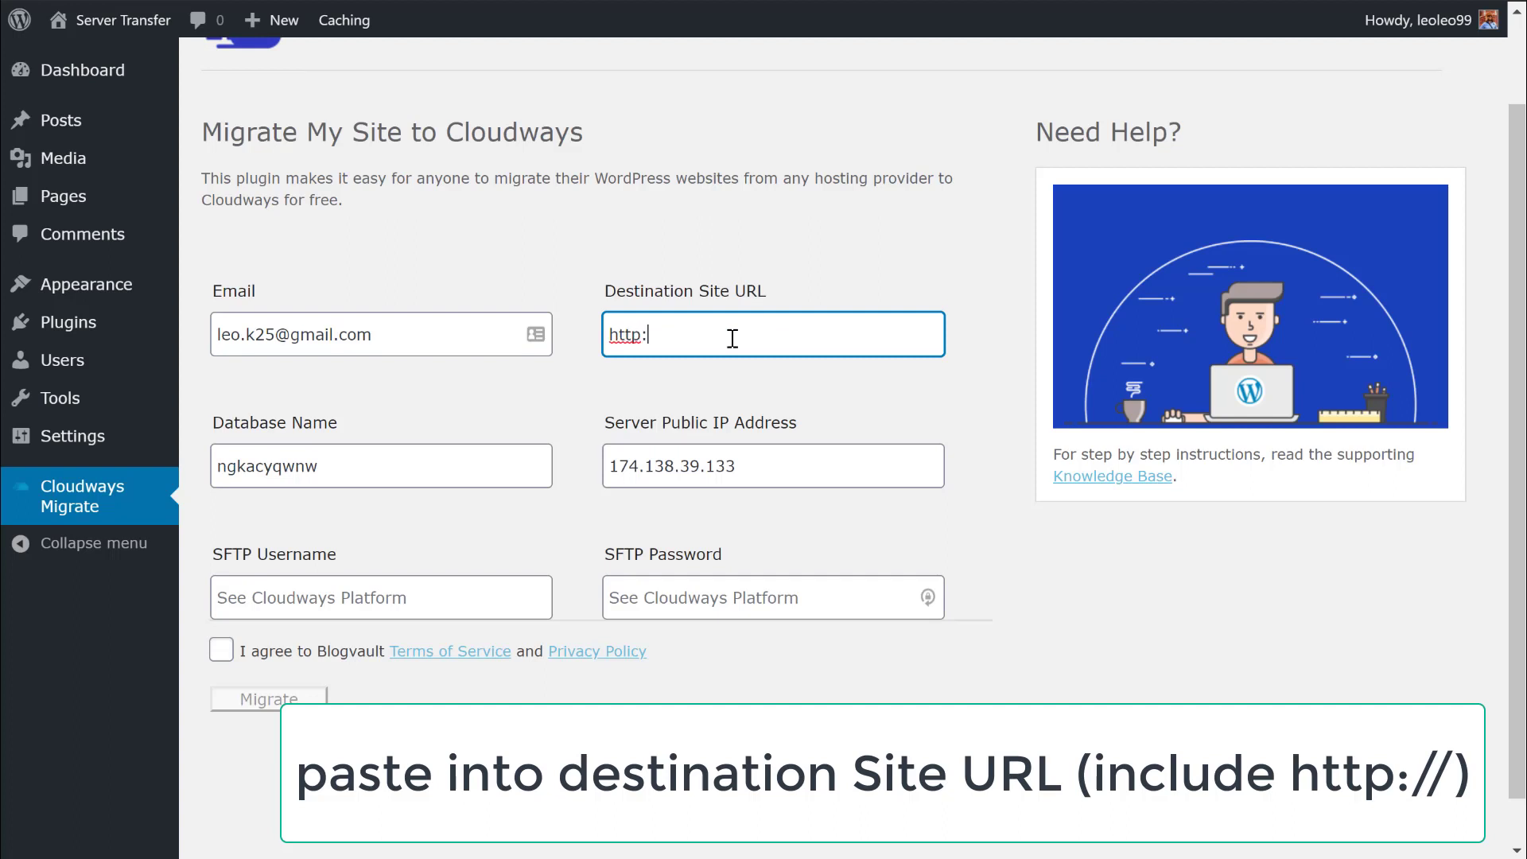
text(//)
key(ctrl+v)
click(1042, 579)
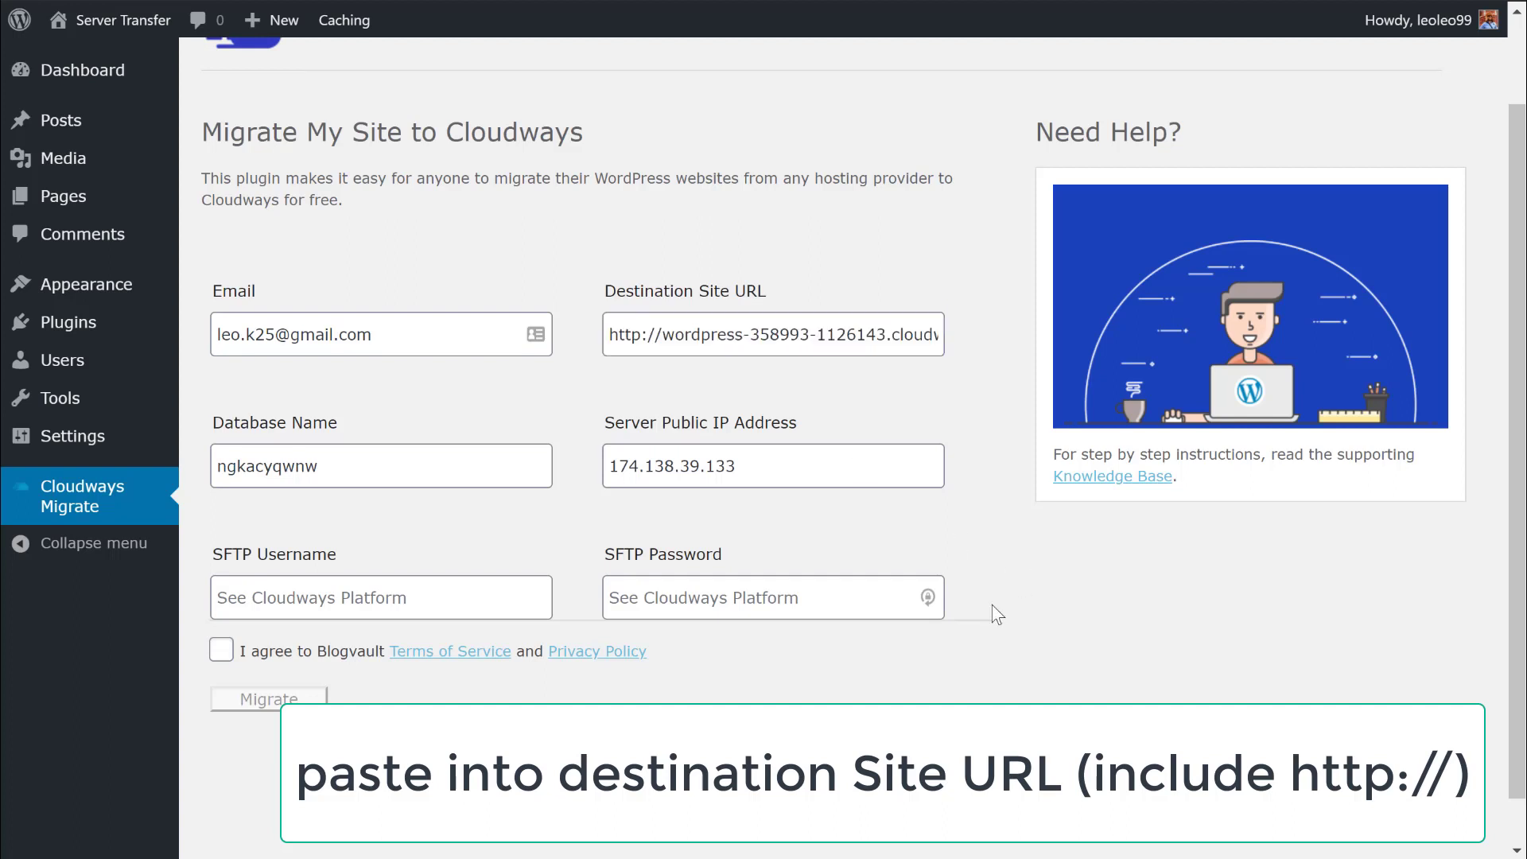
click(436, 603)
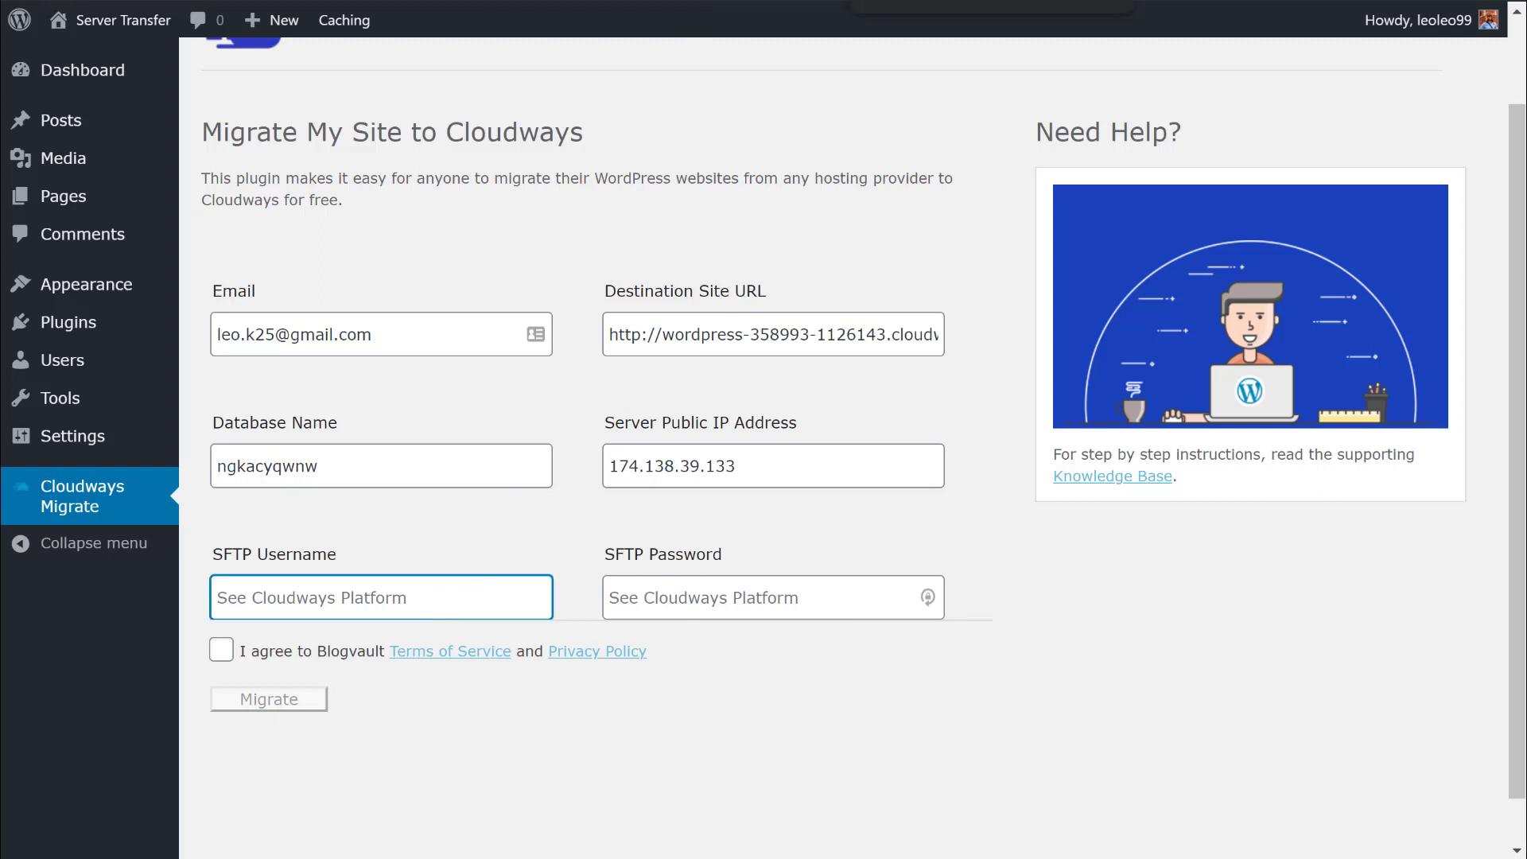
click(906, 0)
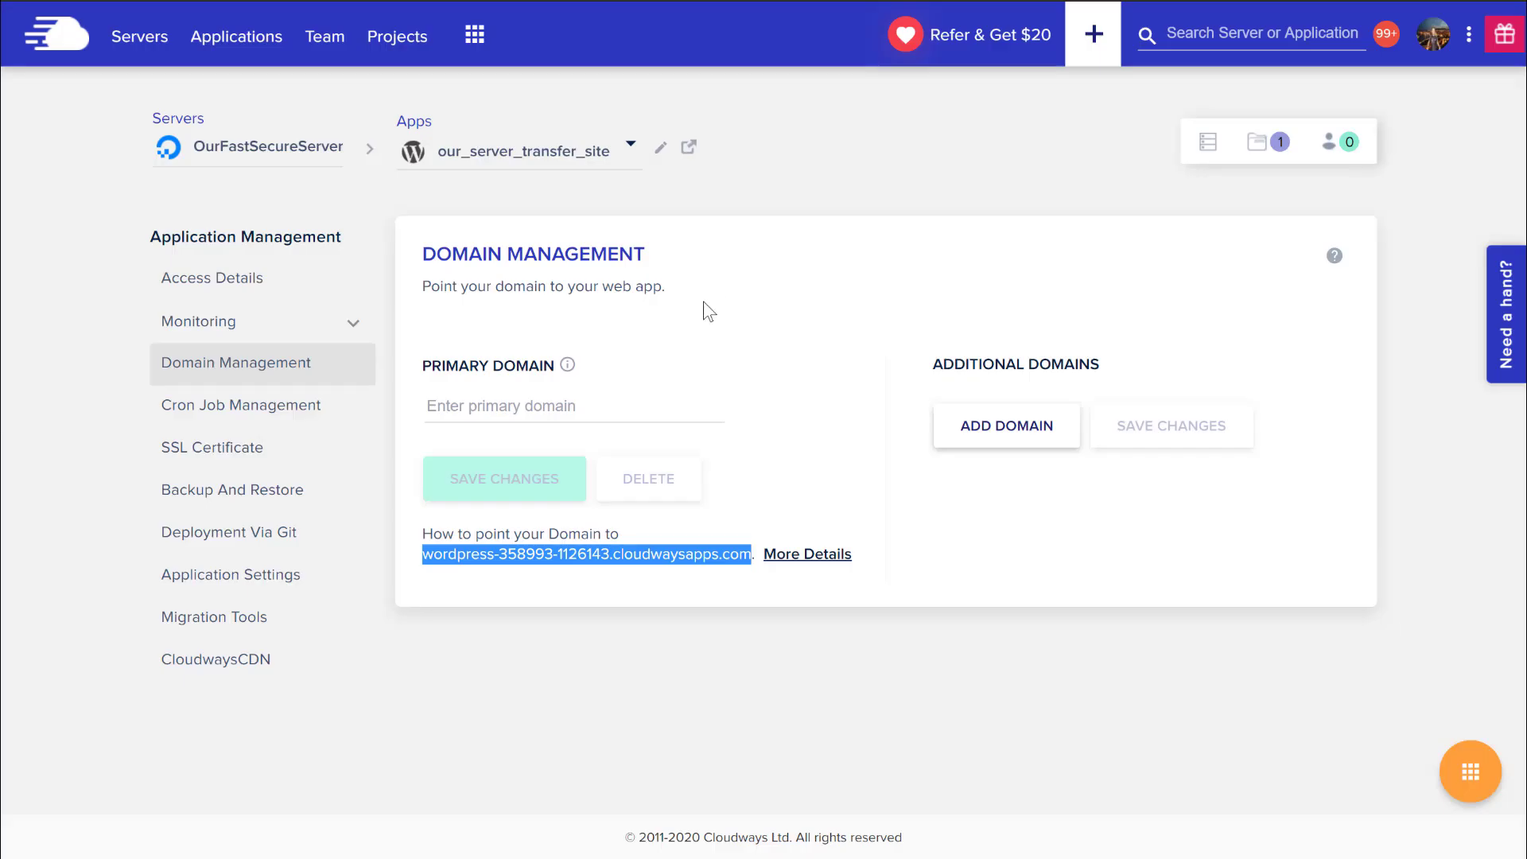
Fill the migration form with the Cloudways master SFTP credentials, accept BlogVault's terms, and start migrating.
click(1209, 147)
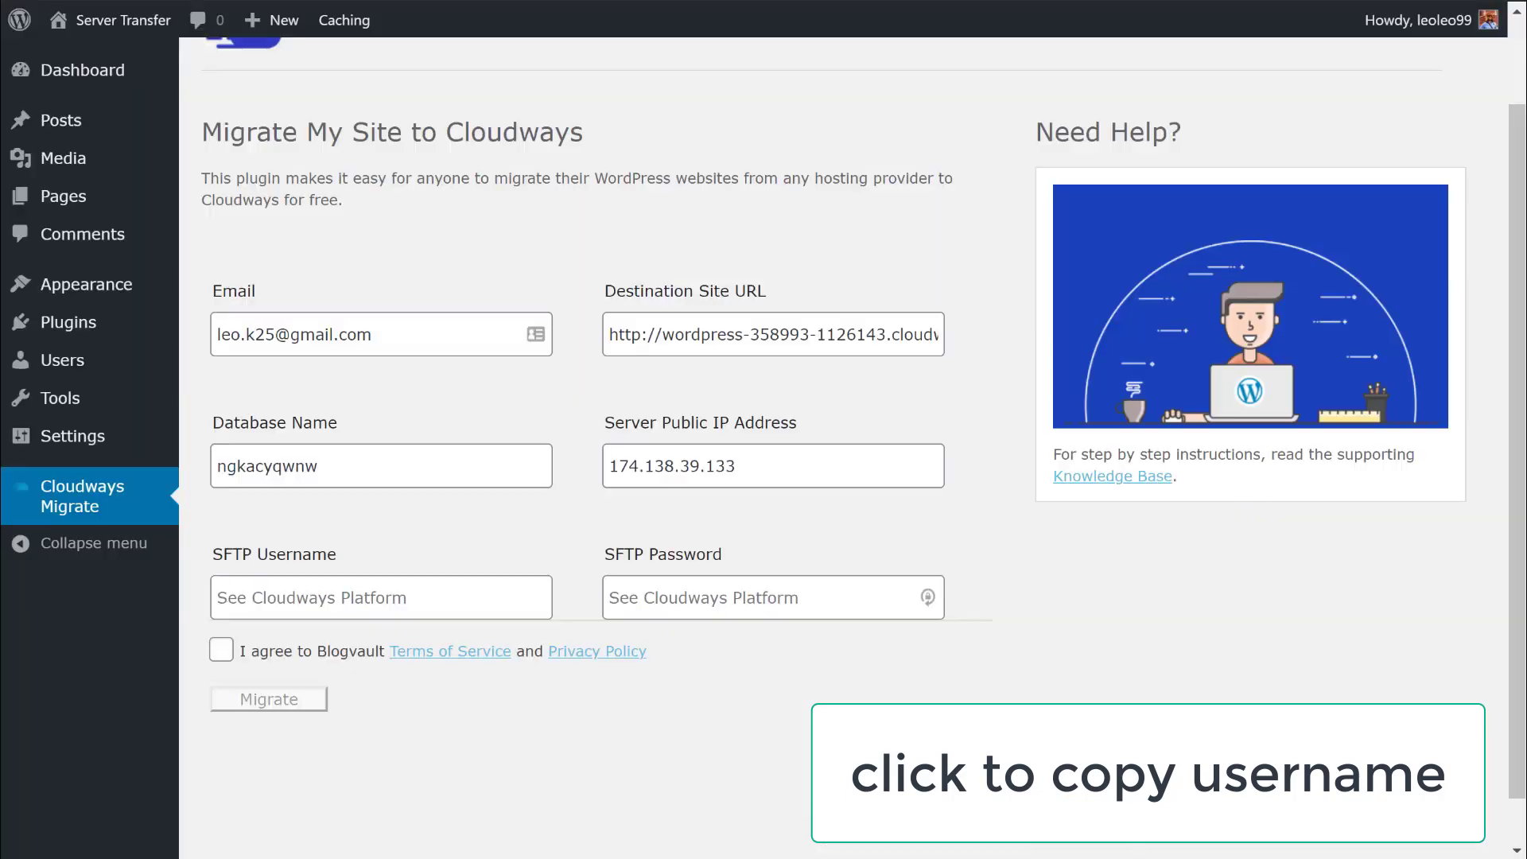
click(383, 556)
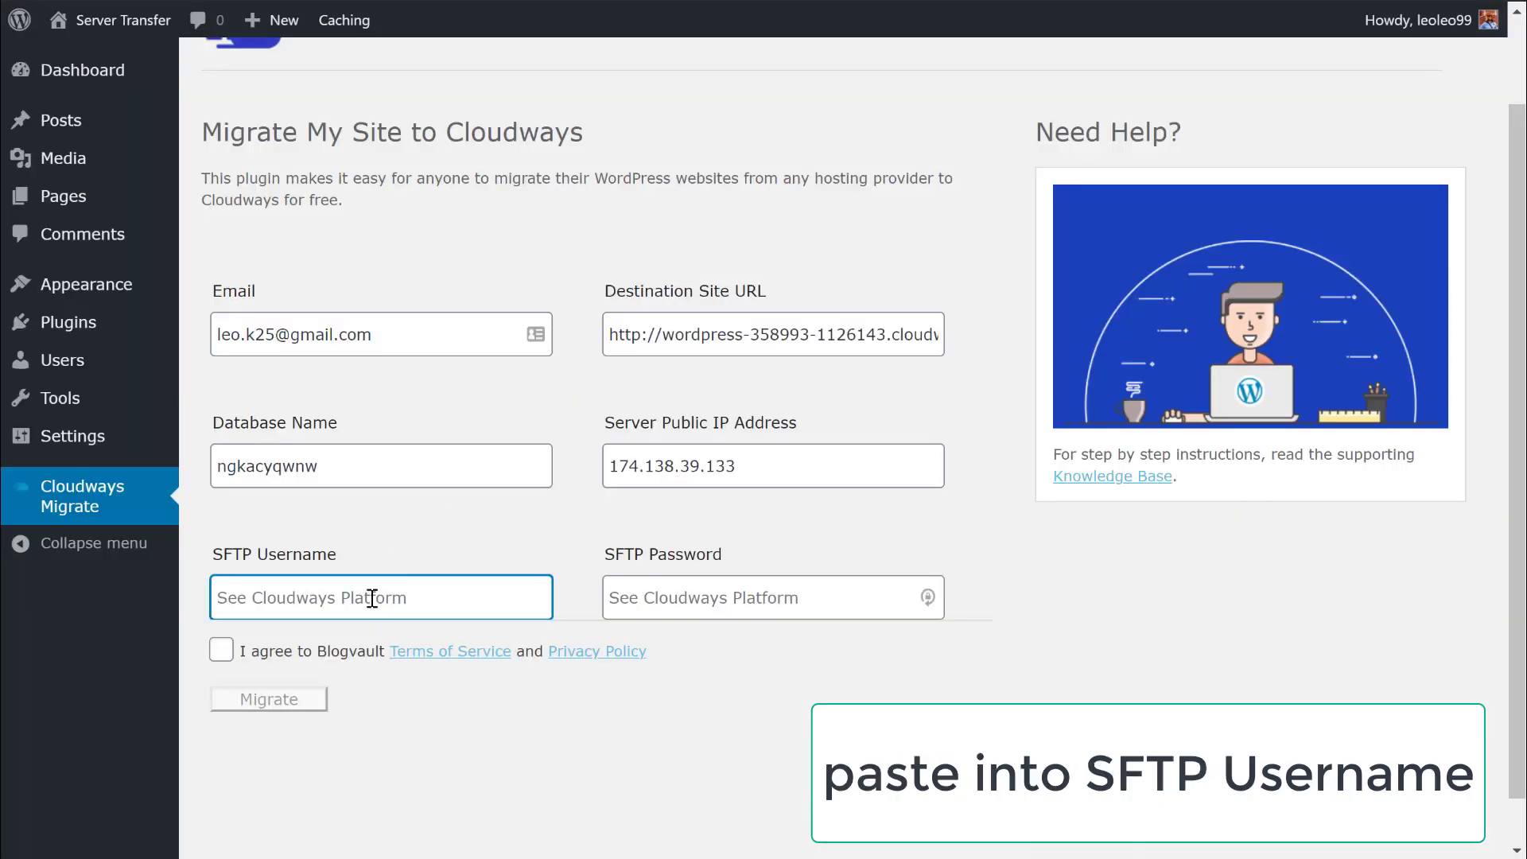
text(master_wgxezrbave)
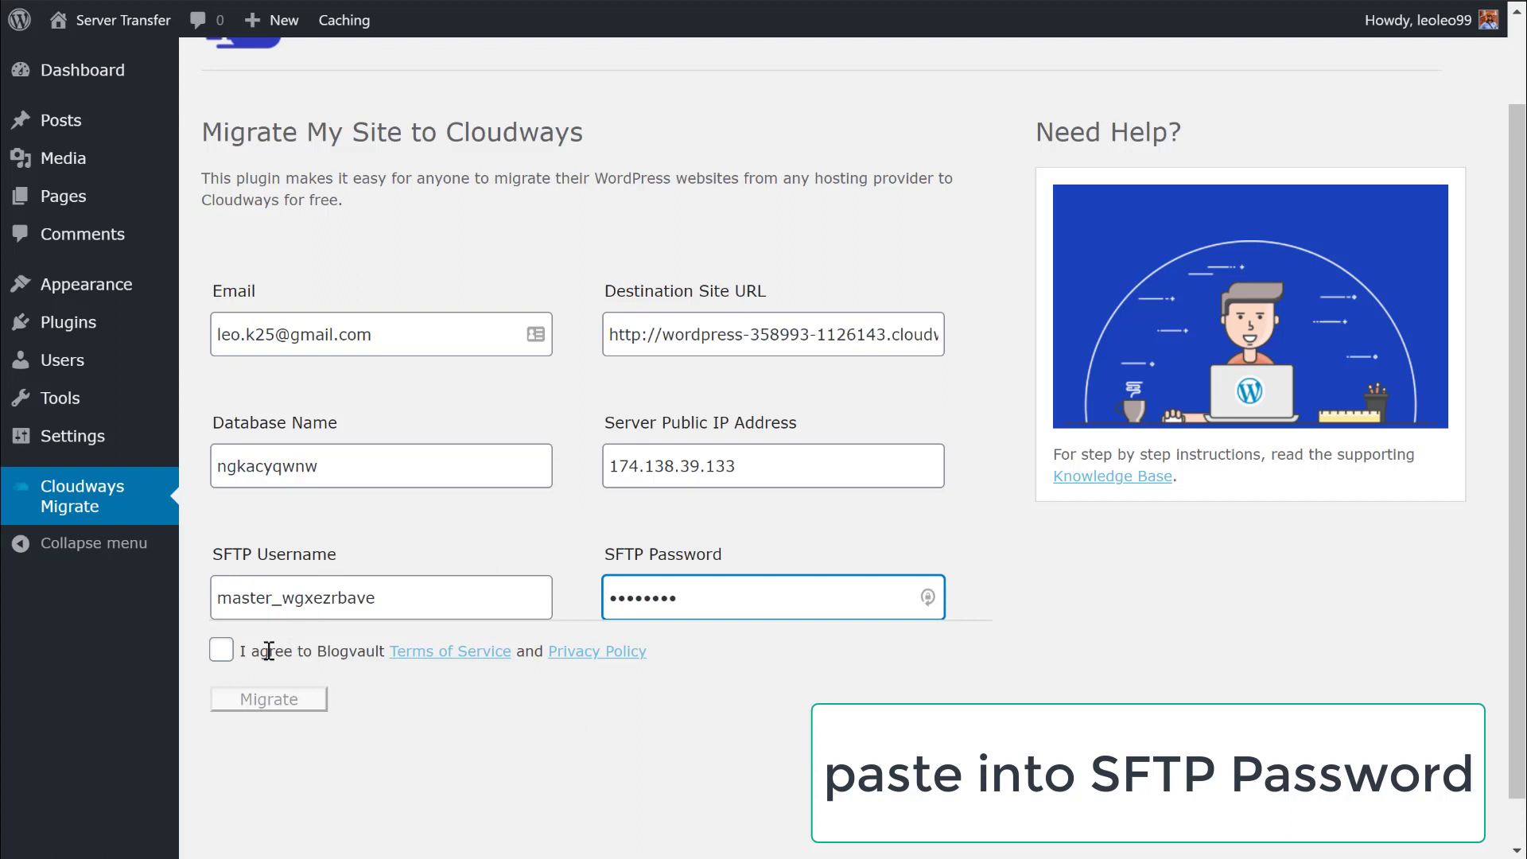
click(222, 657)
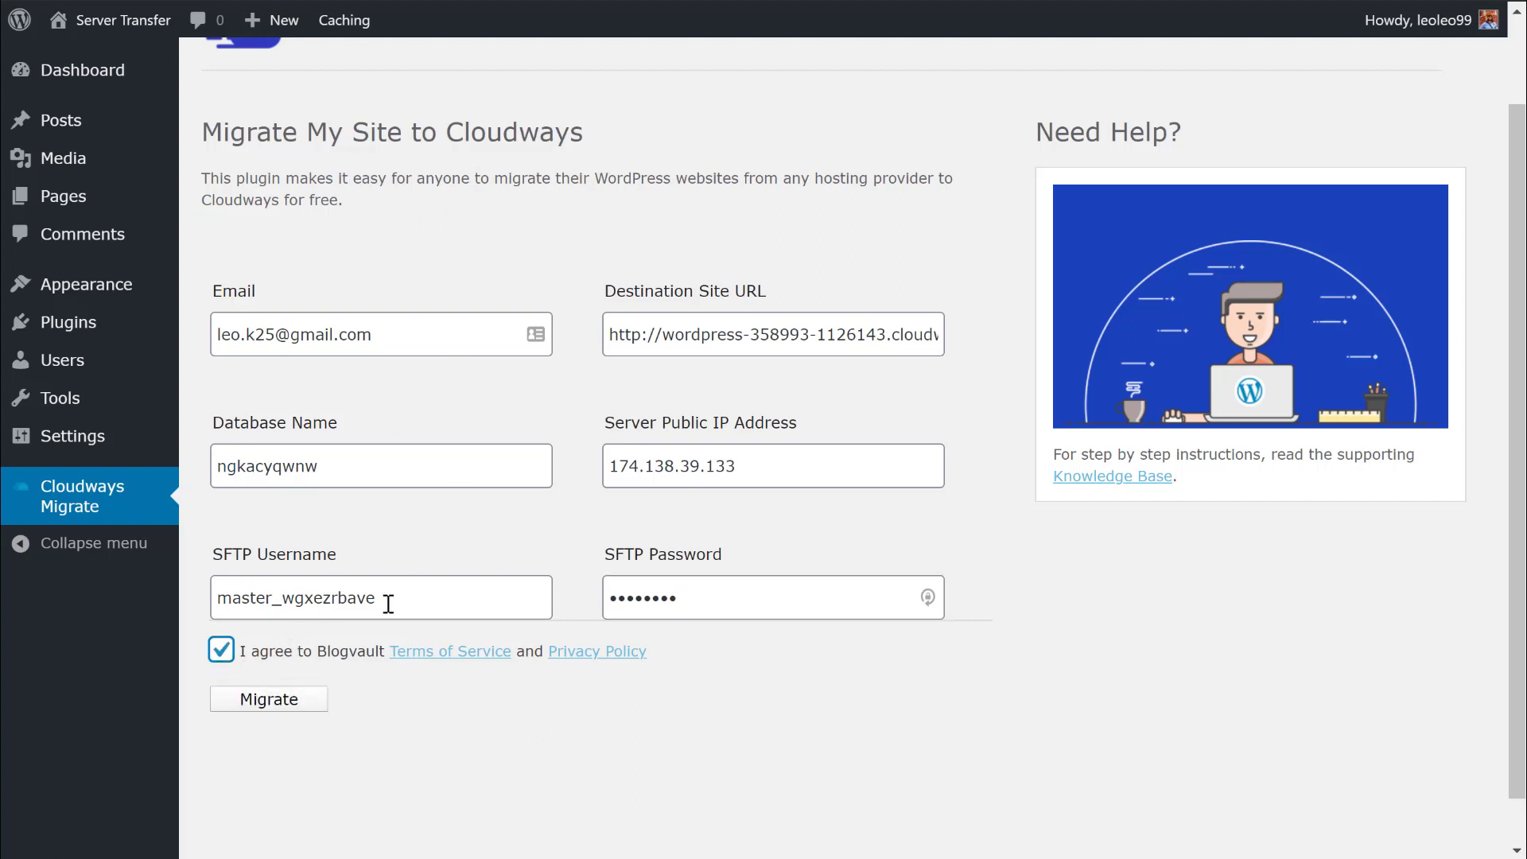
drag(319, 654, 383, 650)
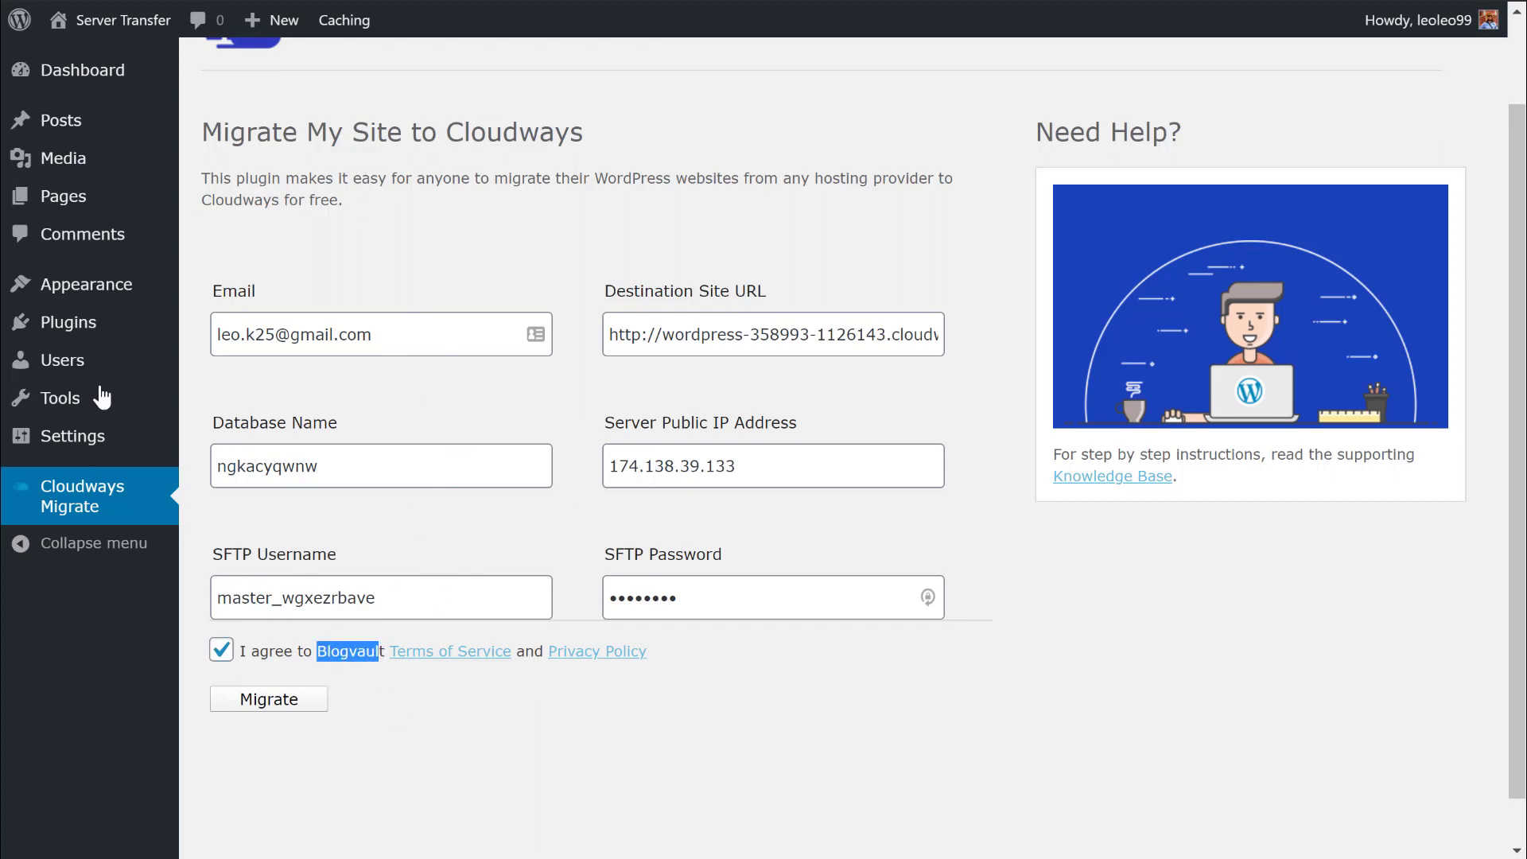
click(279, 701)
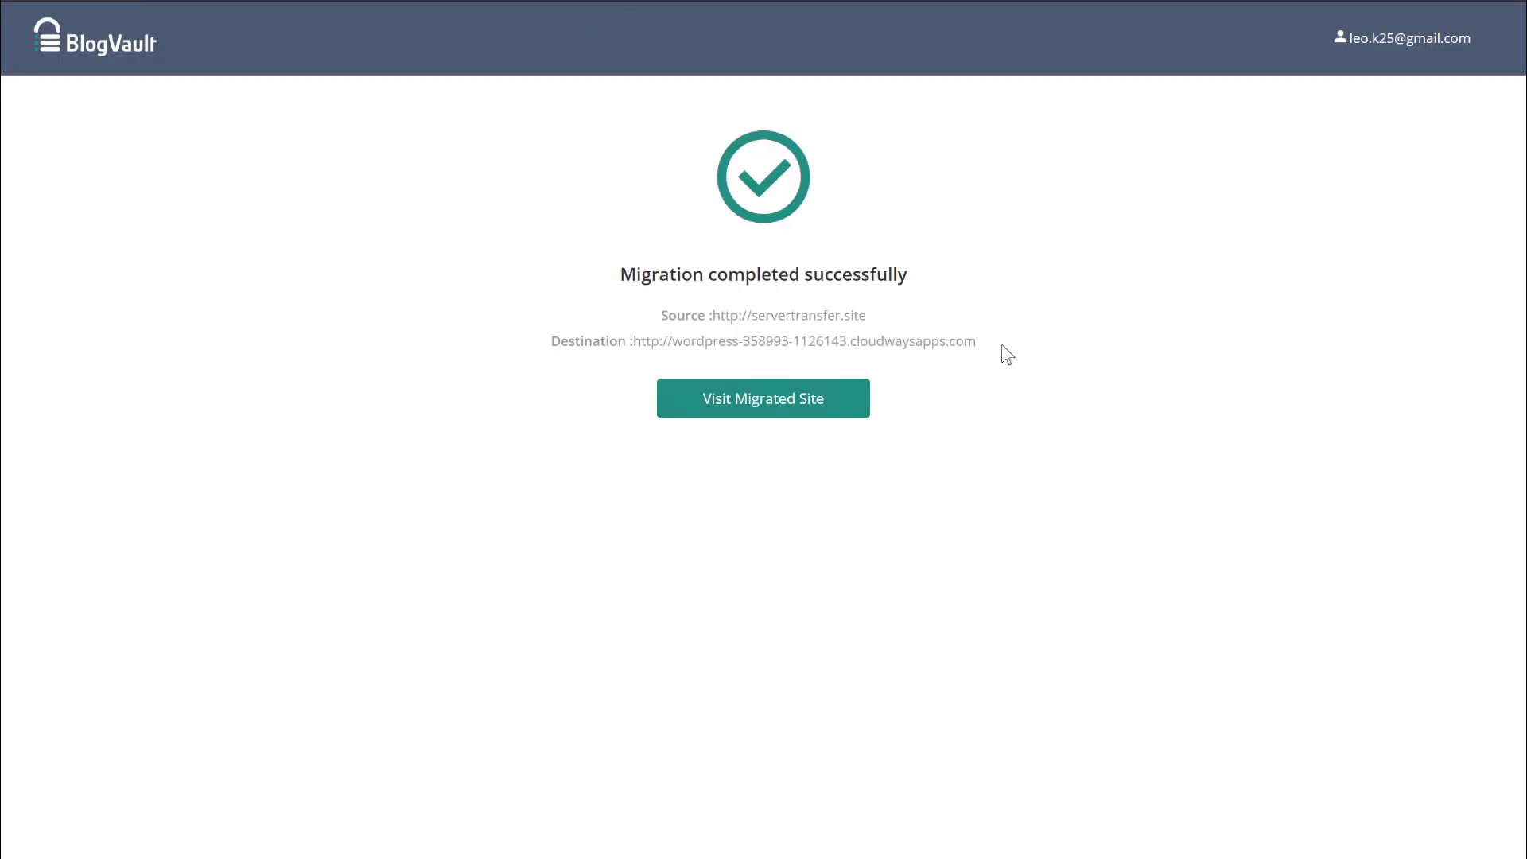
Visit the destination URL from BlogVault's success page and scroll through the migrated site.
drag(975, 342, 637, 342)
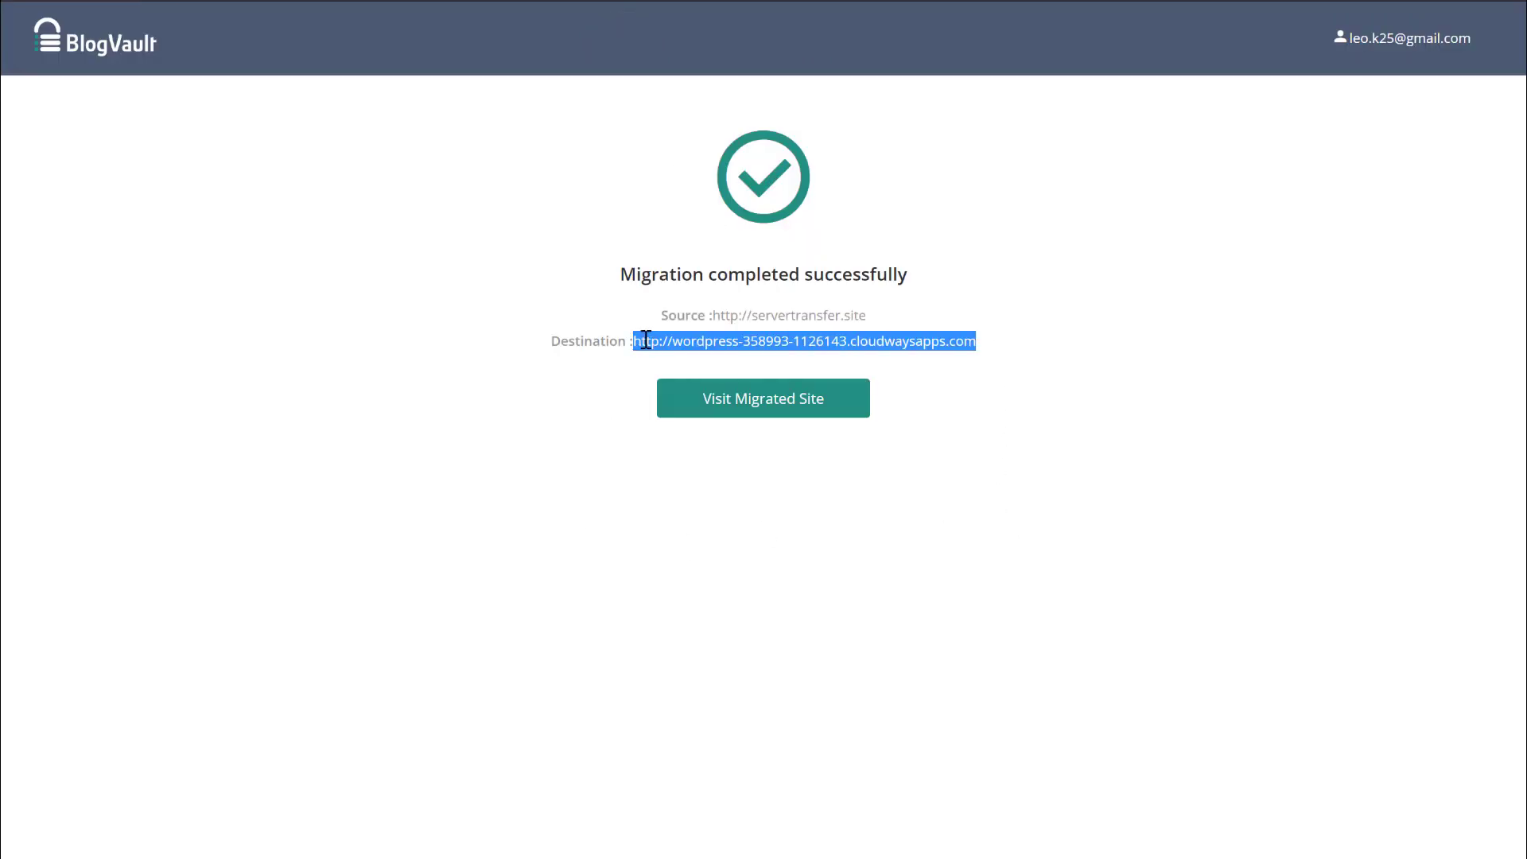
right_click(646, 341)
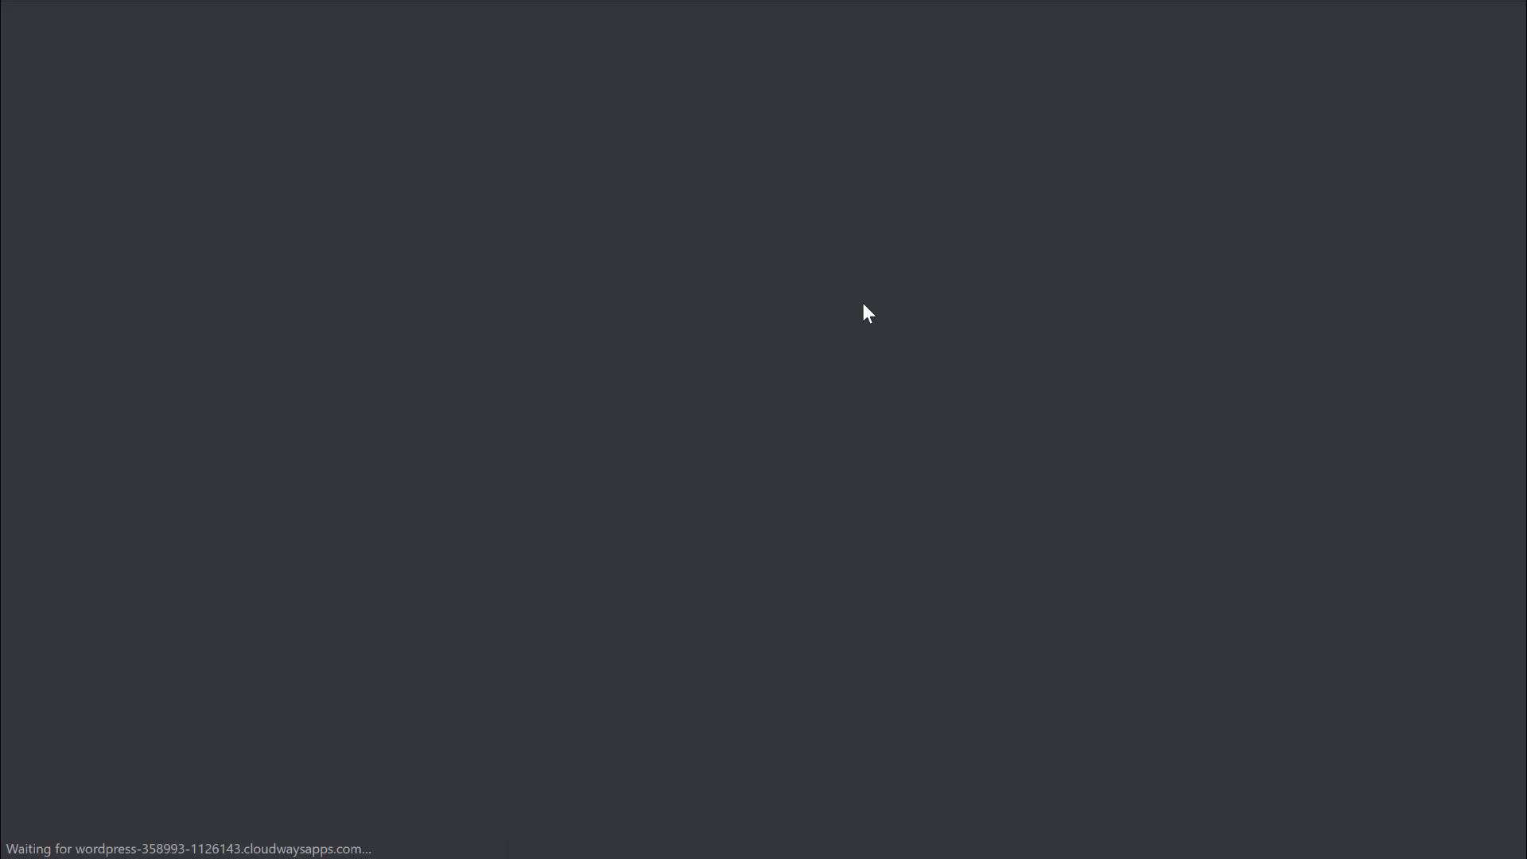
scroll(851, 288, down, 1)
scroll(841, 286, down, 10)
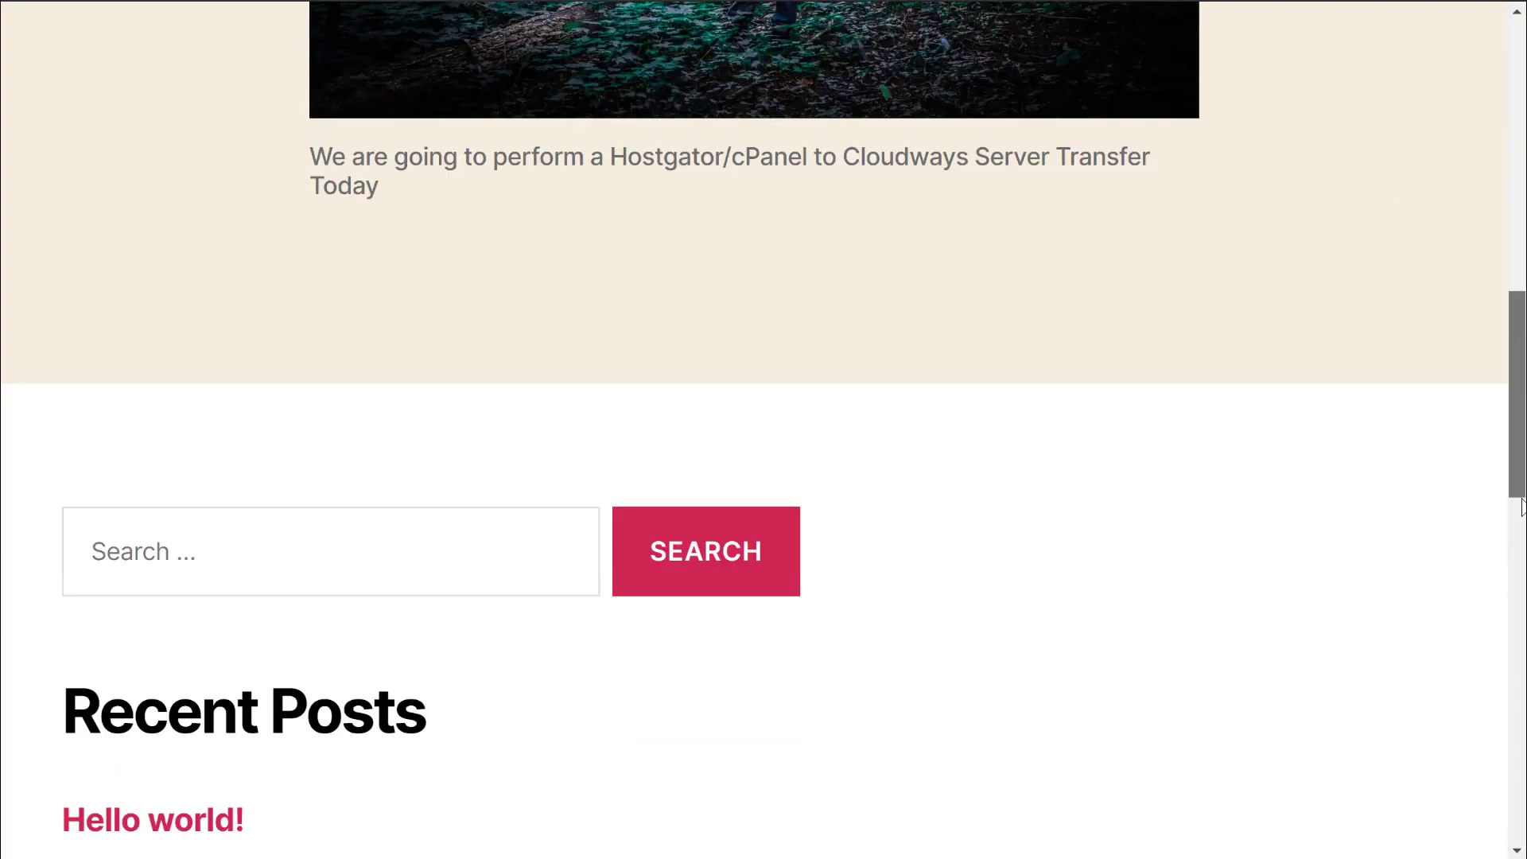
drag(1521, 508, 1521, 236)
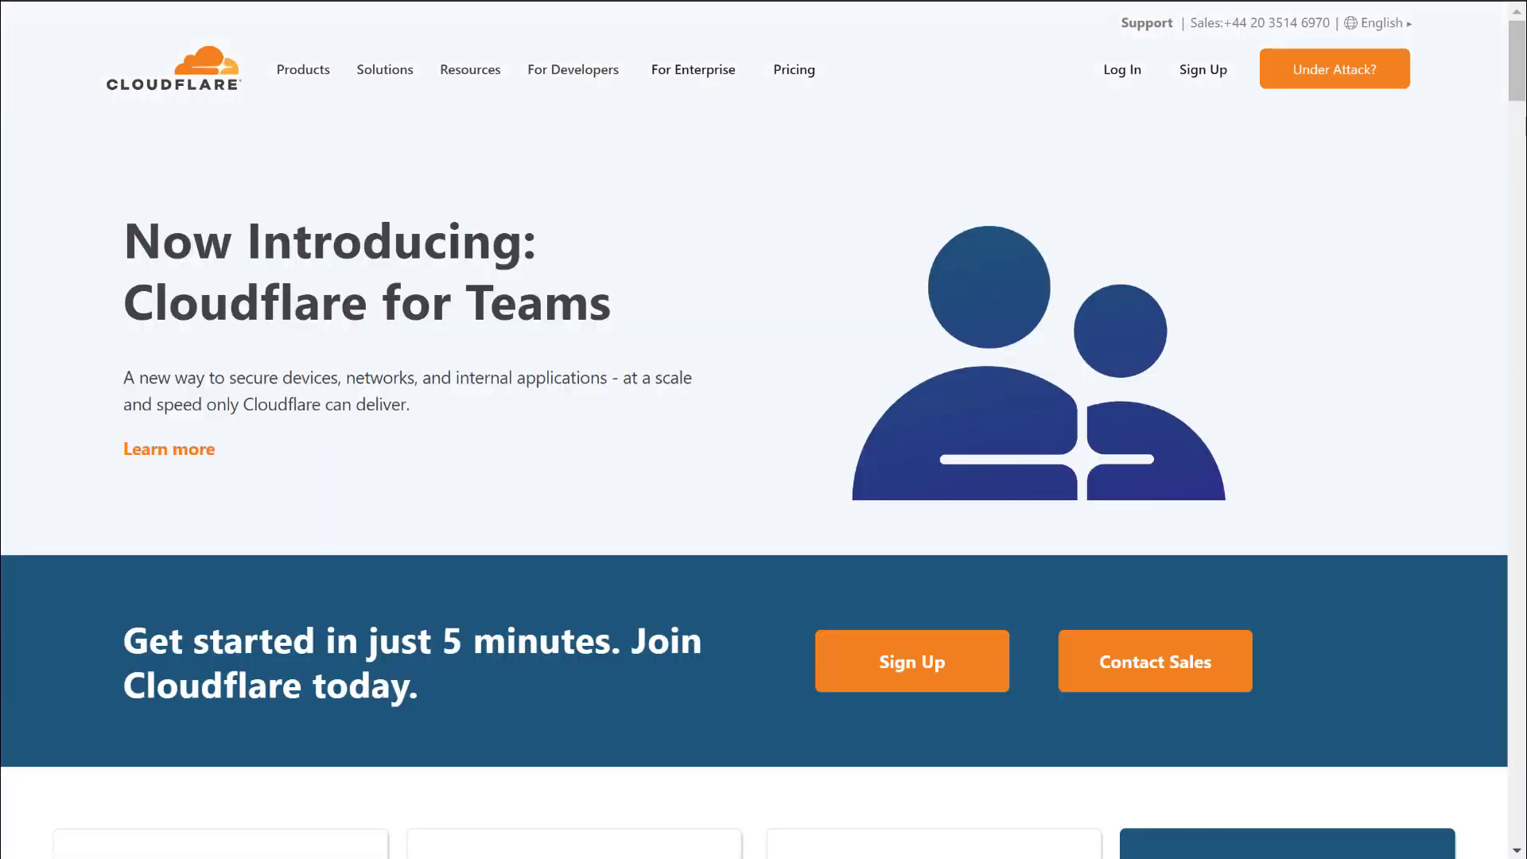
Add servertransfer.site to Cloudflare and pick the Free plan.
drag(1516, 57, 1516, 110)
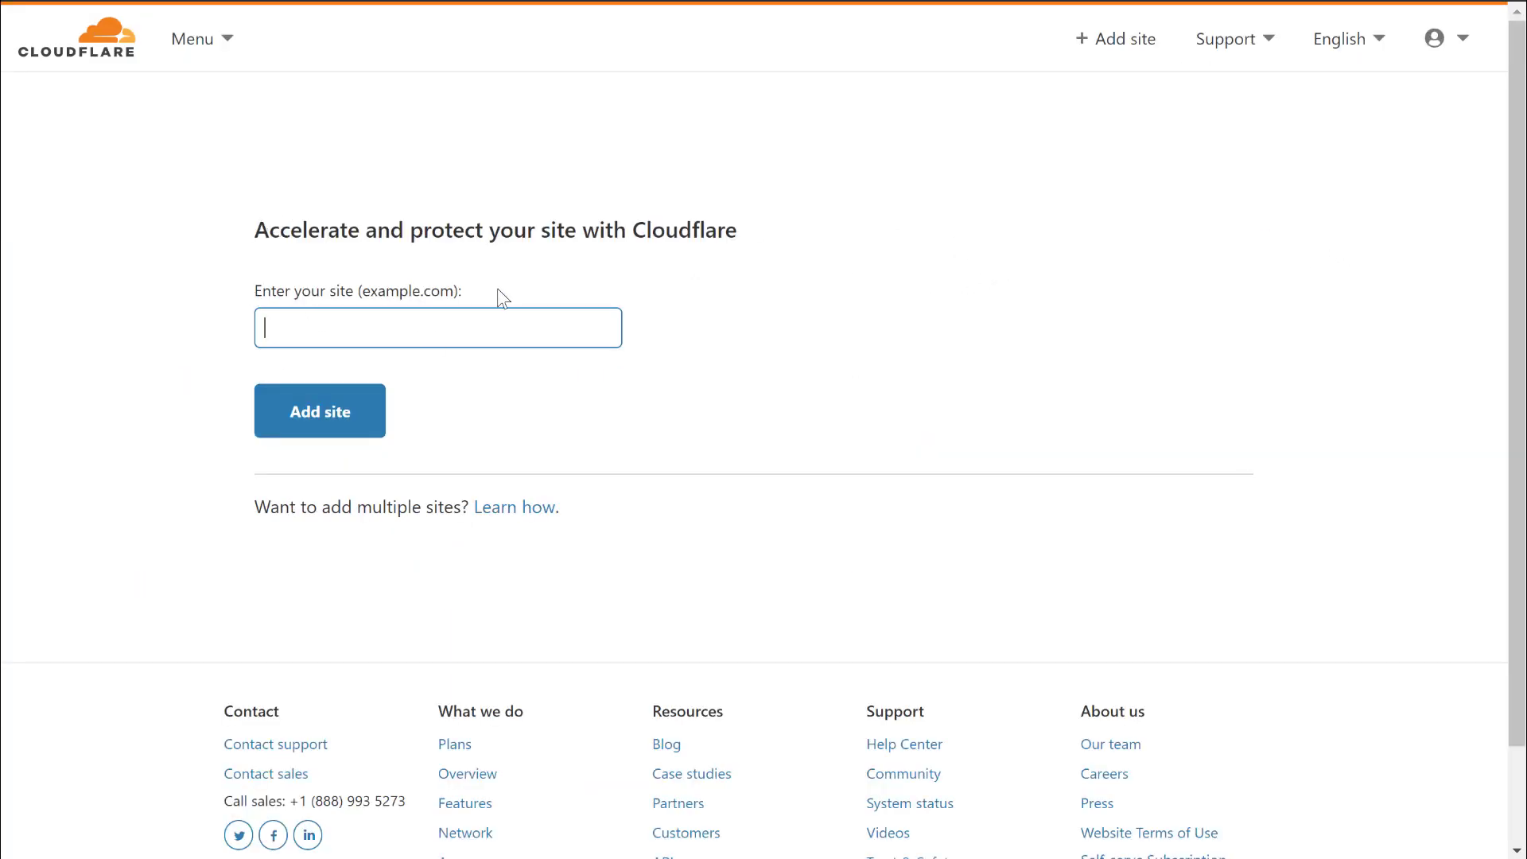
text(servertransfer.site)
click(303, 423)
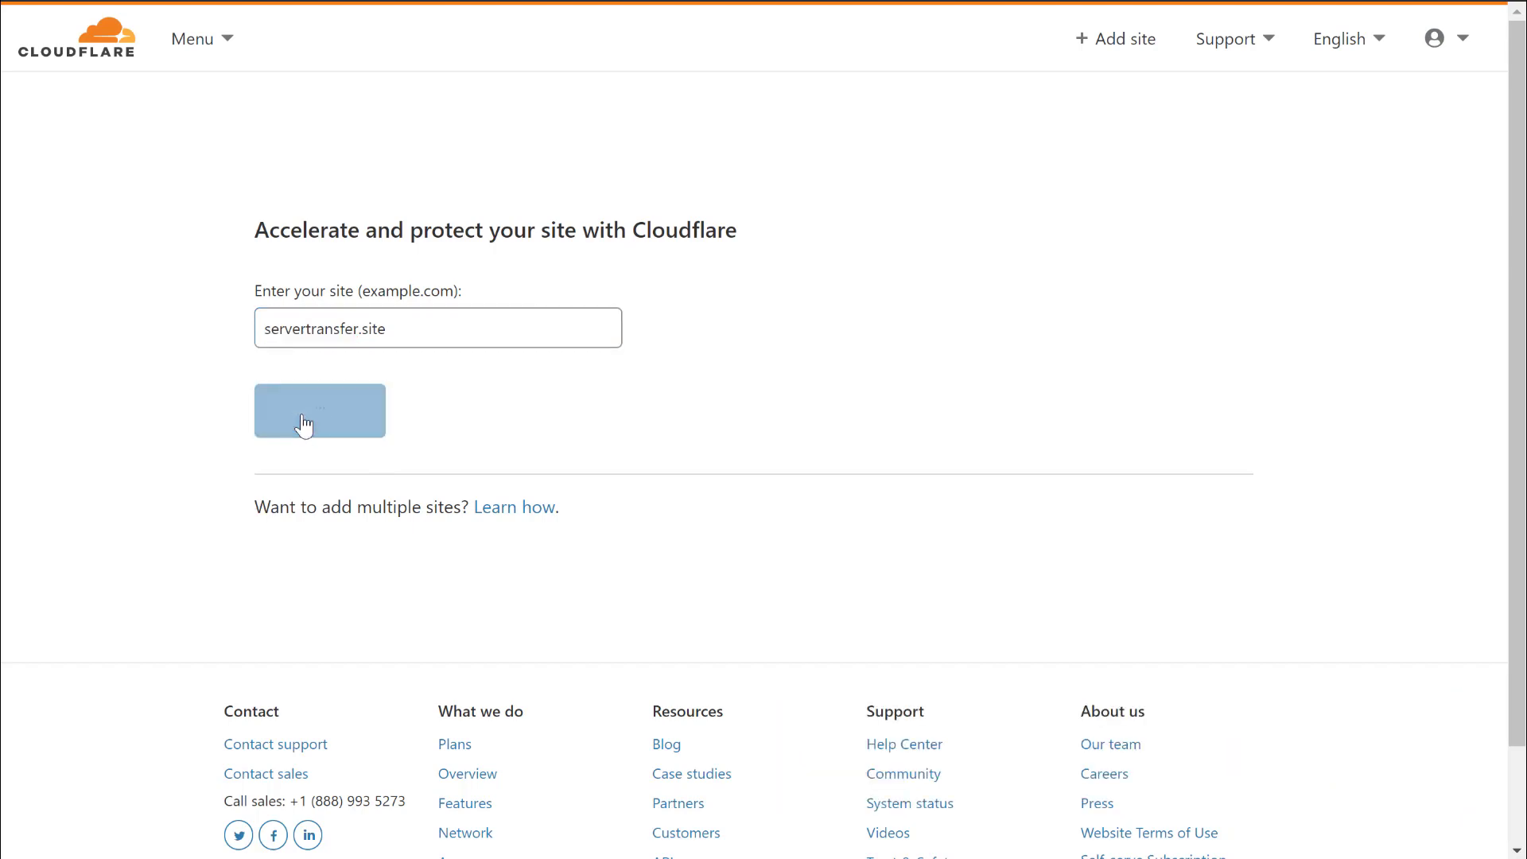
click(369, 446)
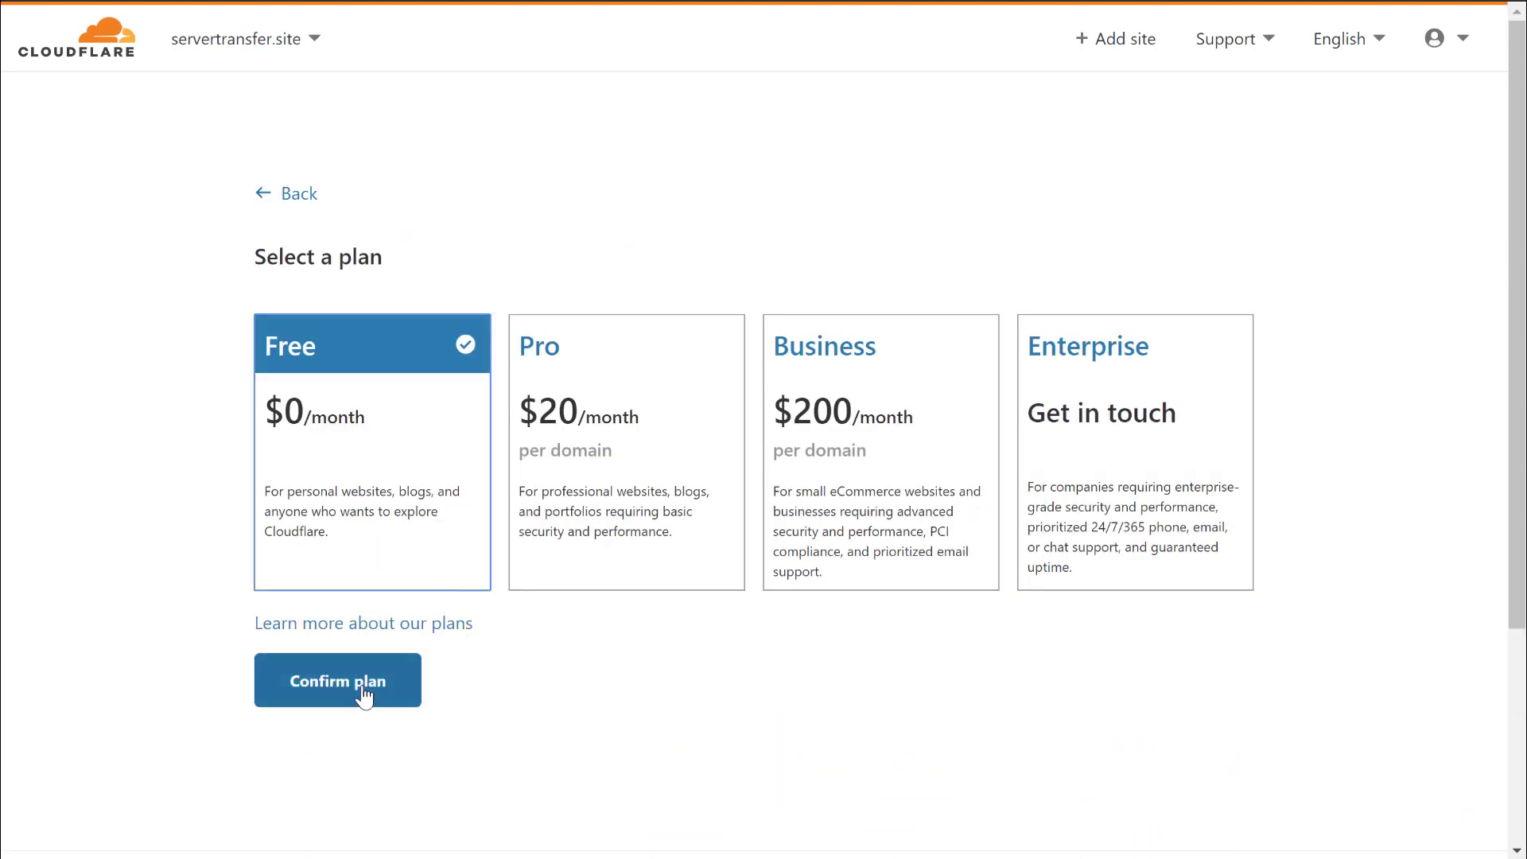
Confirm the Free plan and delete the imported autoconfig A record.
click(363, 696)
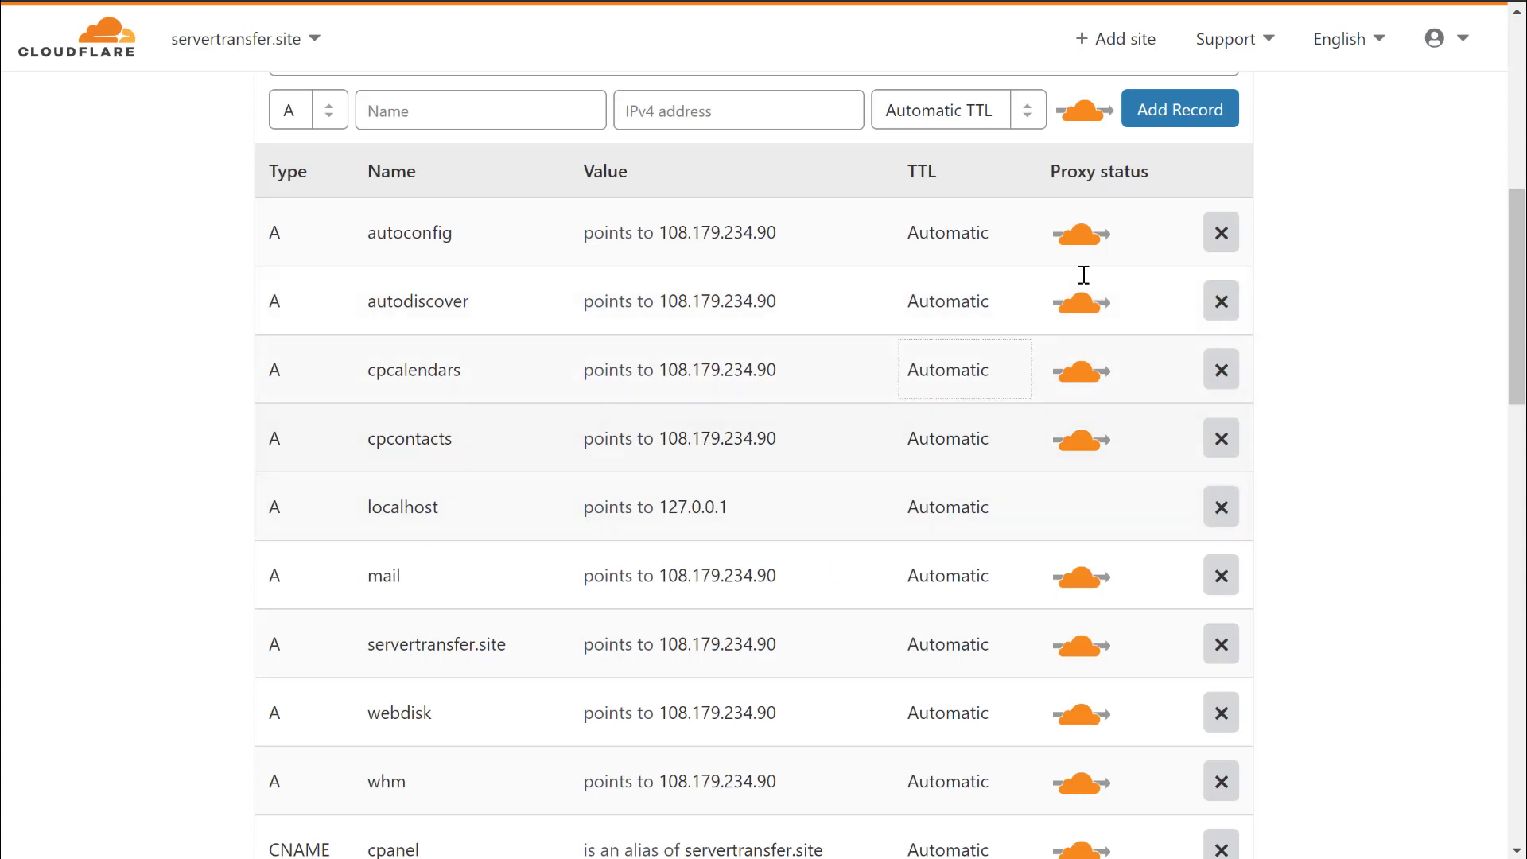
scroll(1057, 355, down, 12)
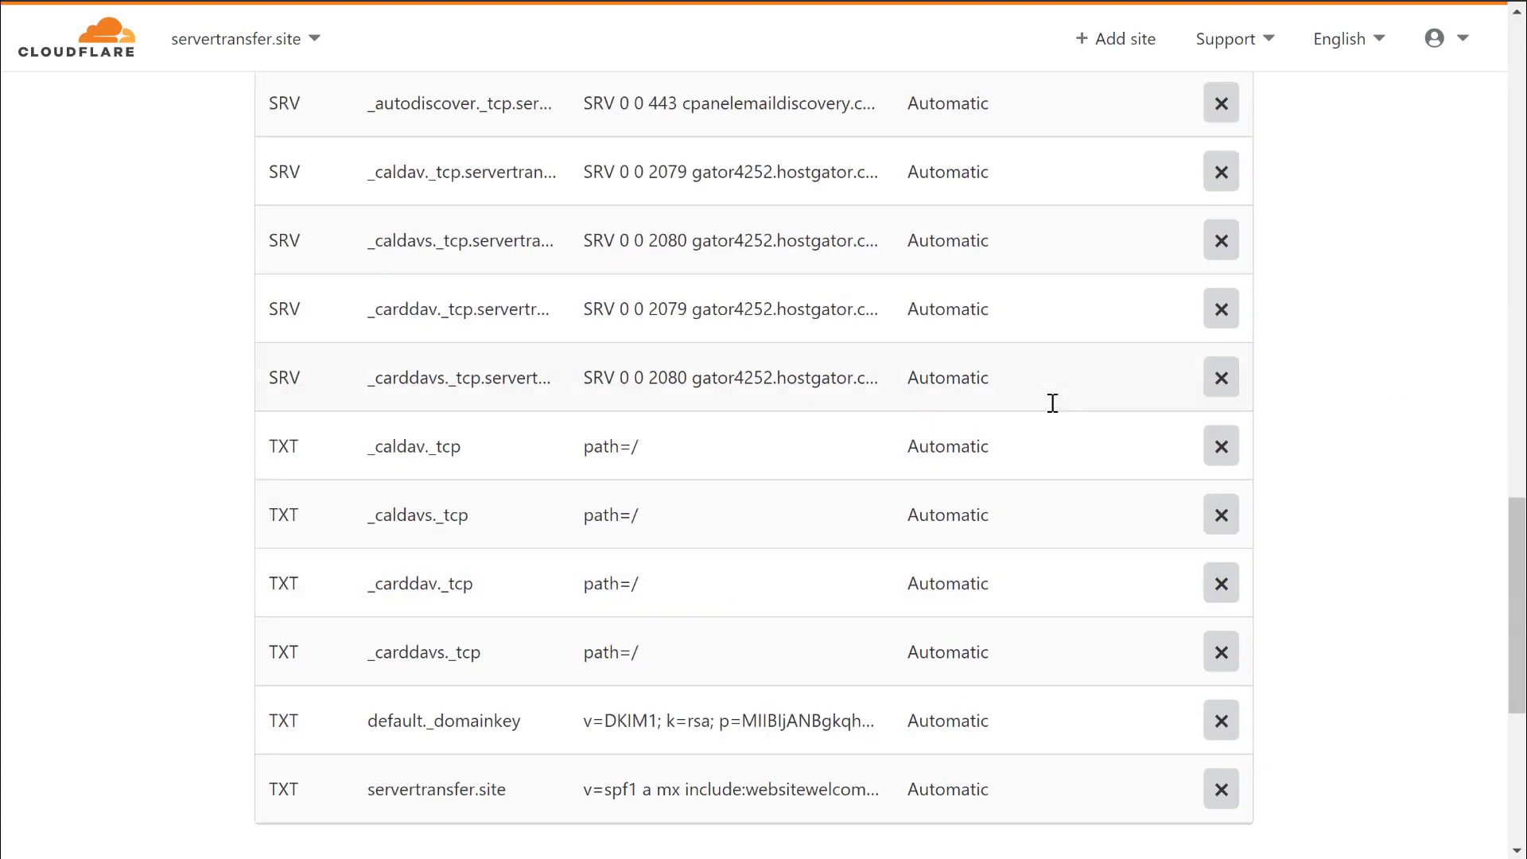
scroll(1010, 358, down, 5)
scroll(914, 326, up, 15)
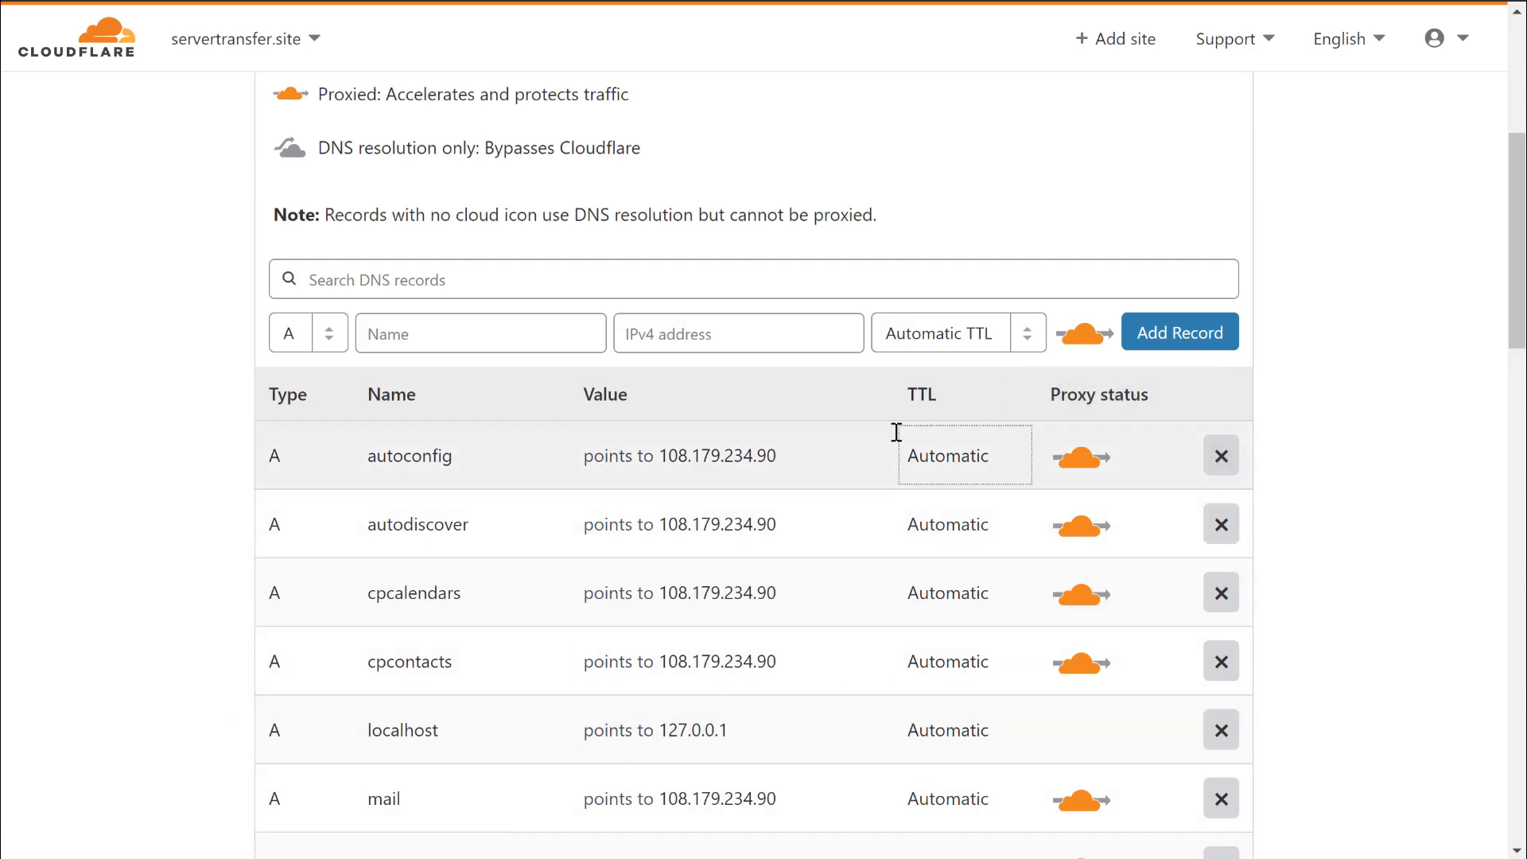
scroll(1113, 398, down, 1)
click(1221, 350)
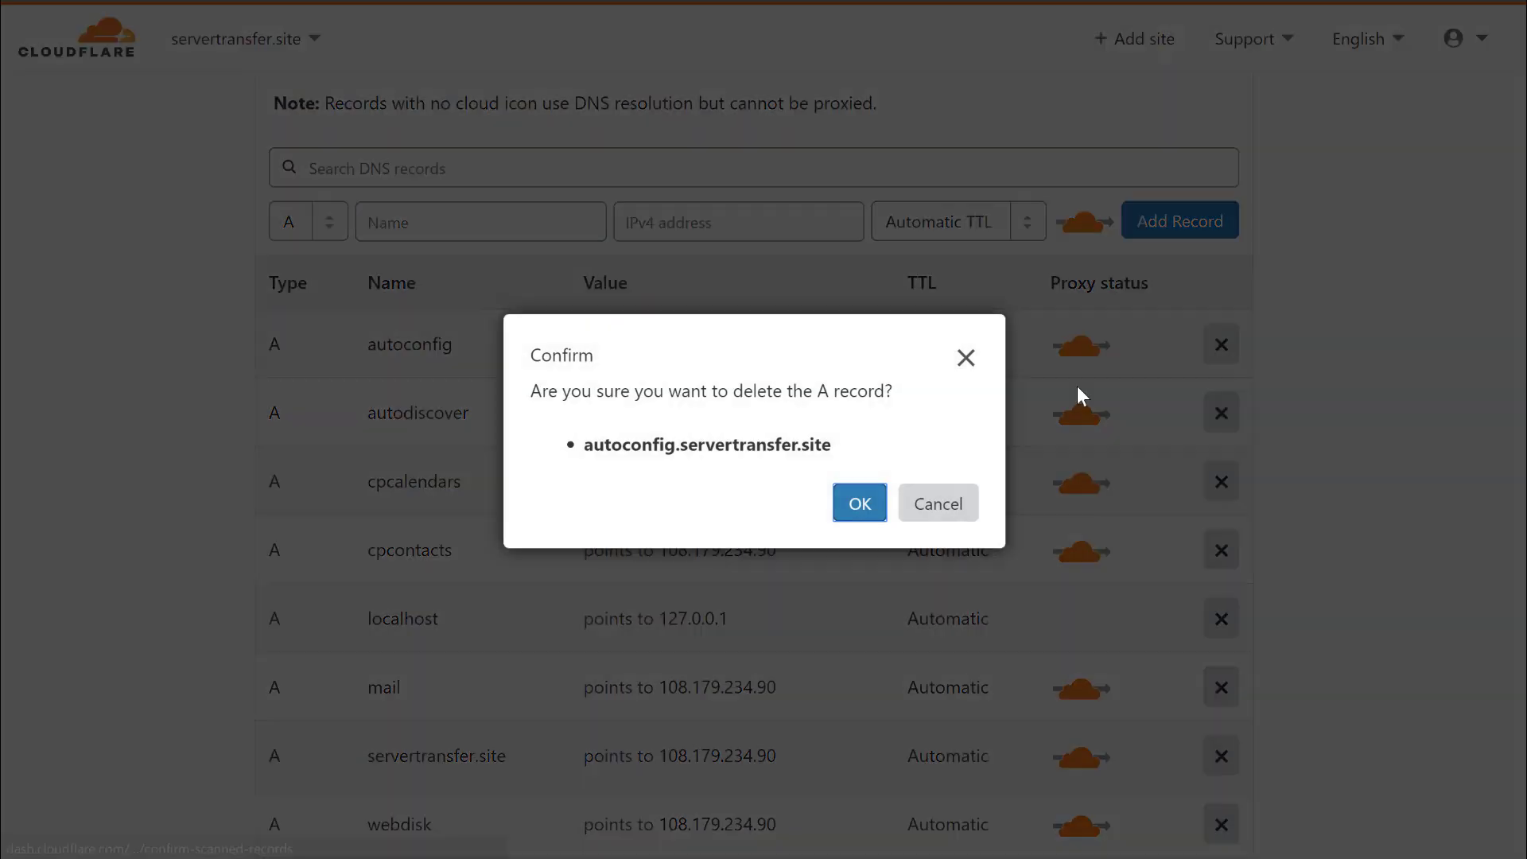
click(868, 507)
Add an A record for servertransfer.site pointing to 174.138.39.133.
click(470, 223)
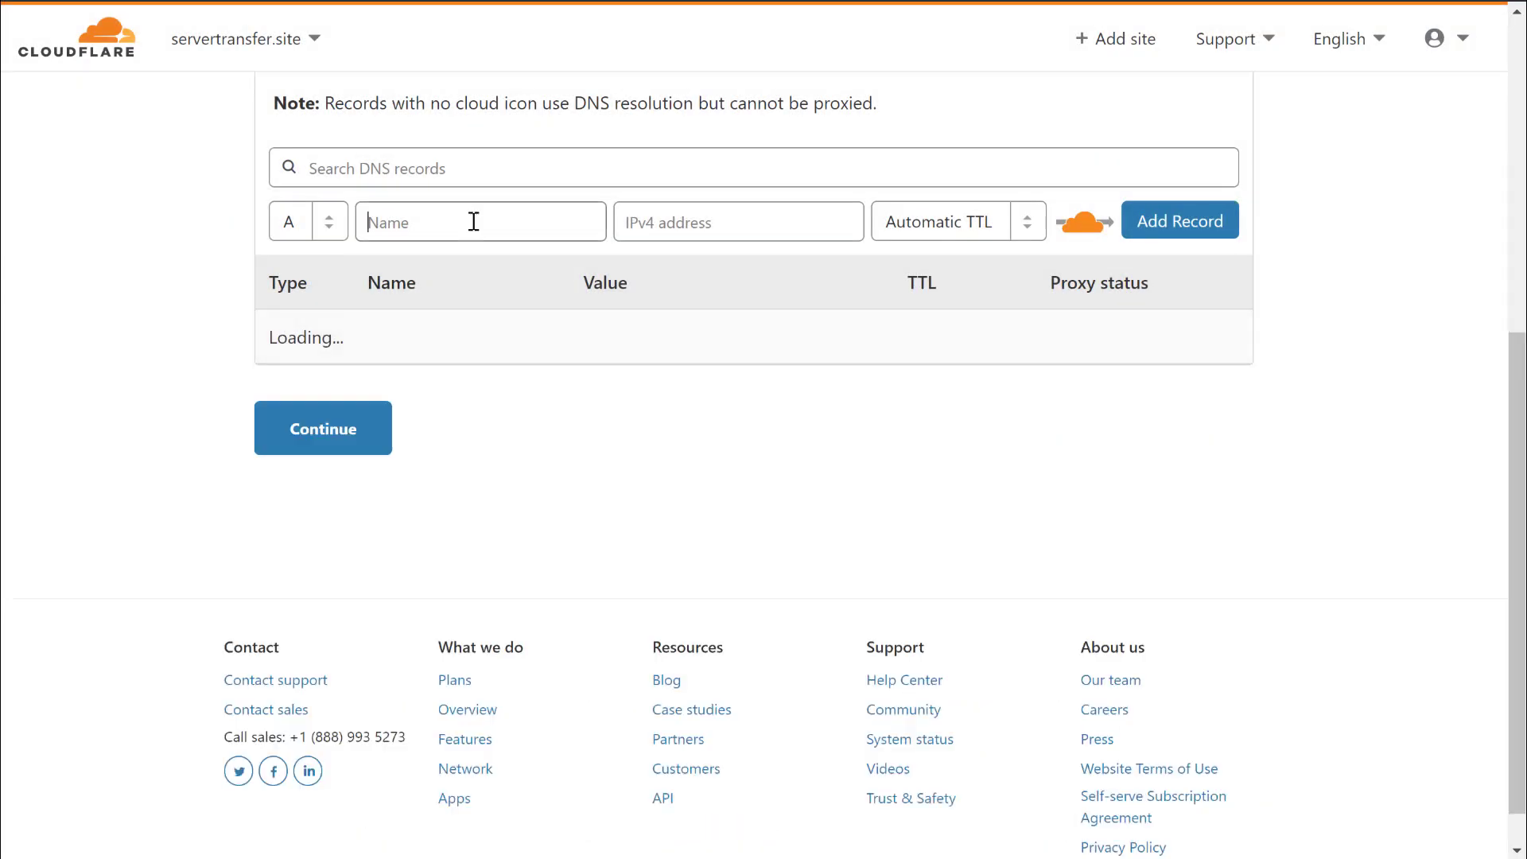
click(329, 221)
click(297, 260)
click(556, 235)
text(servertransfer.site)
click(703, 220)
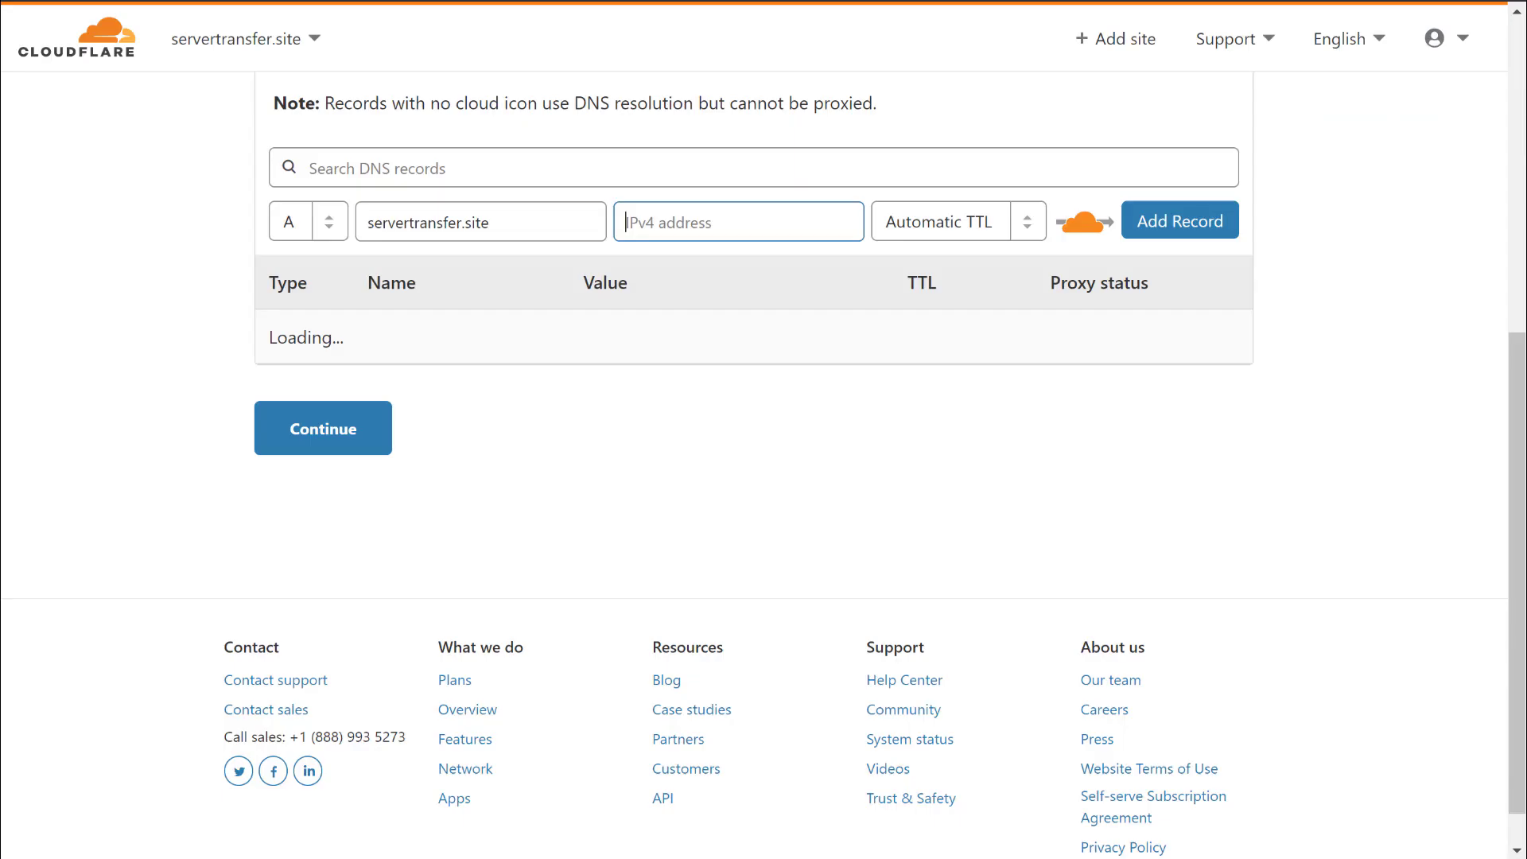
key(ctrl+v)
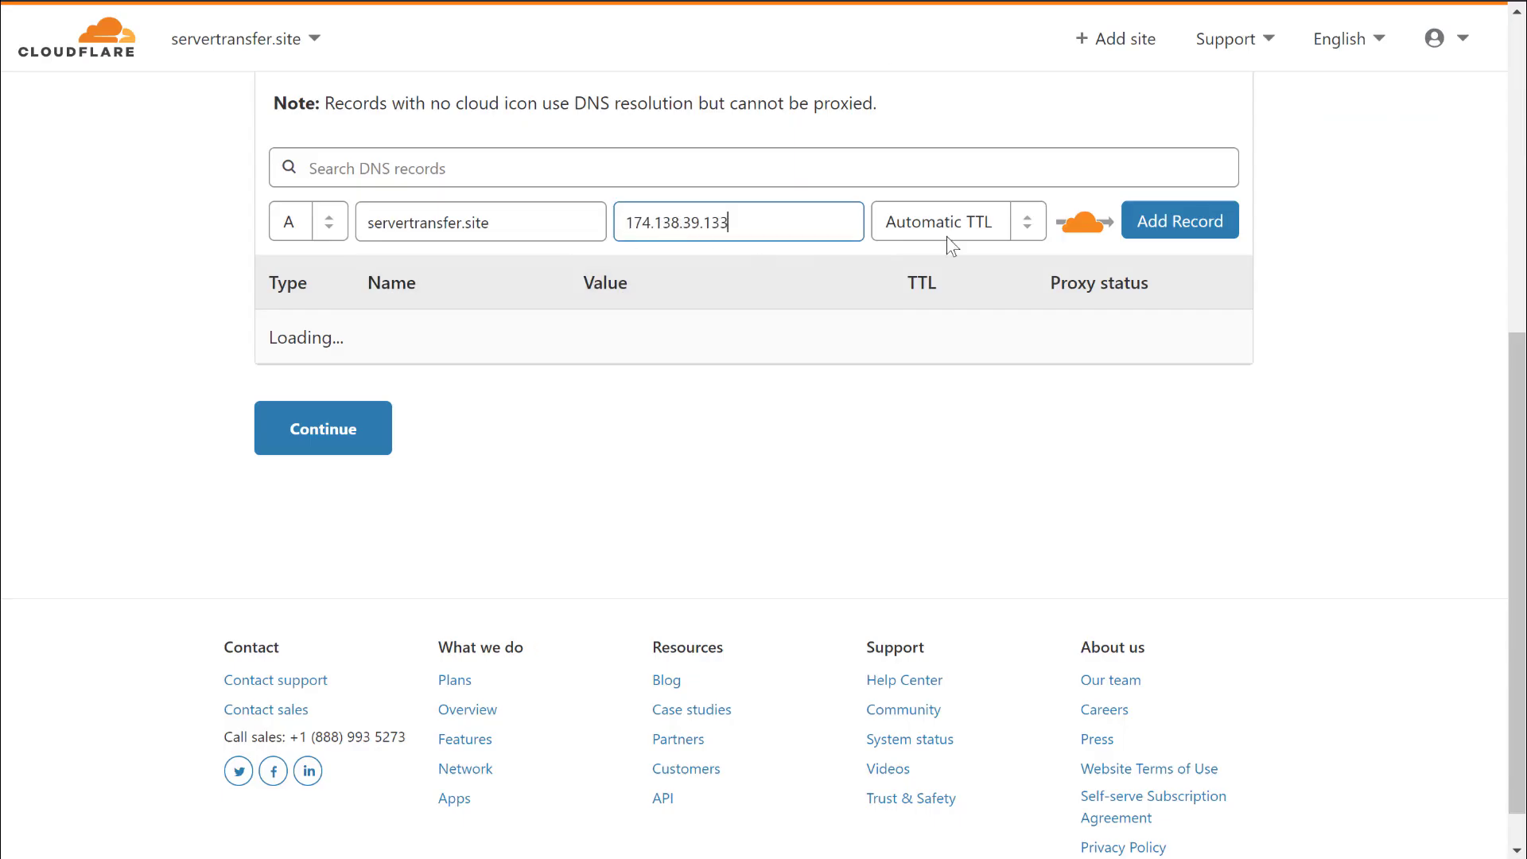
click(1177, 222)
click(332, 230)
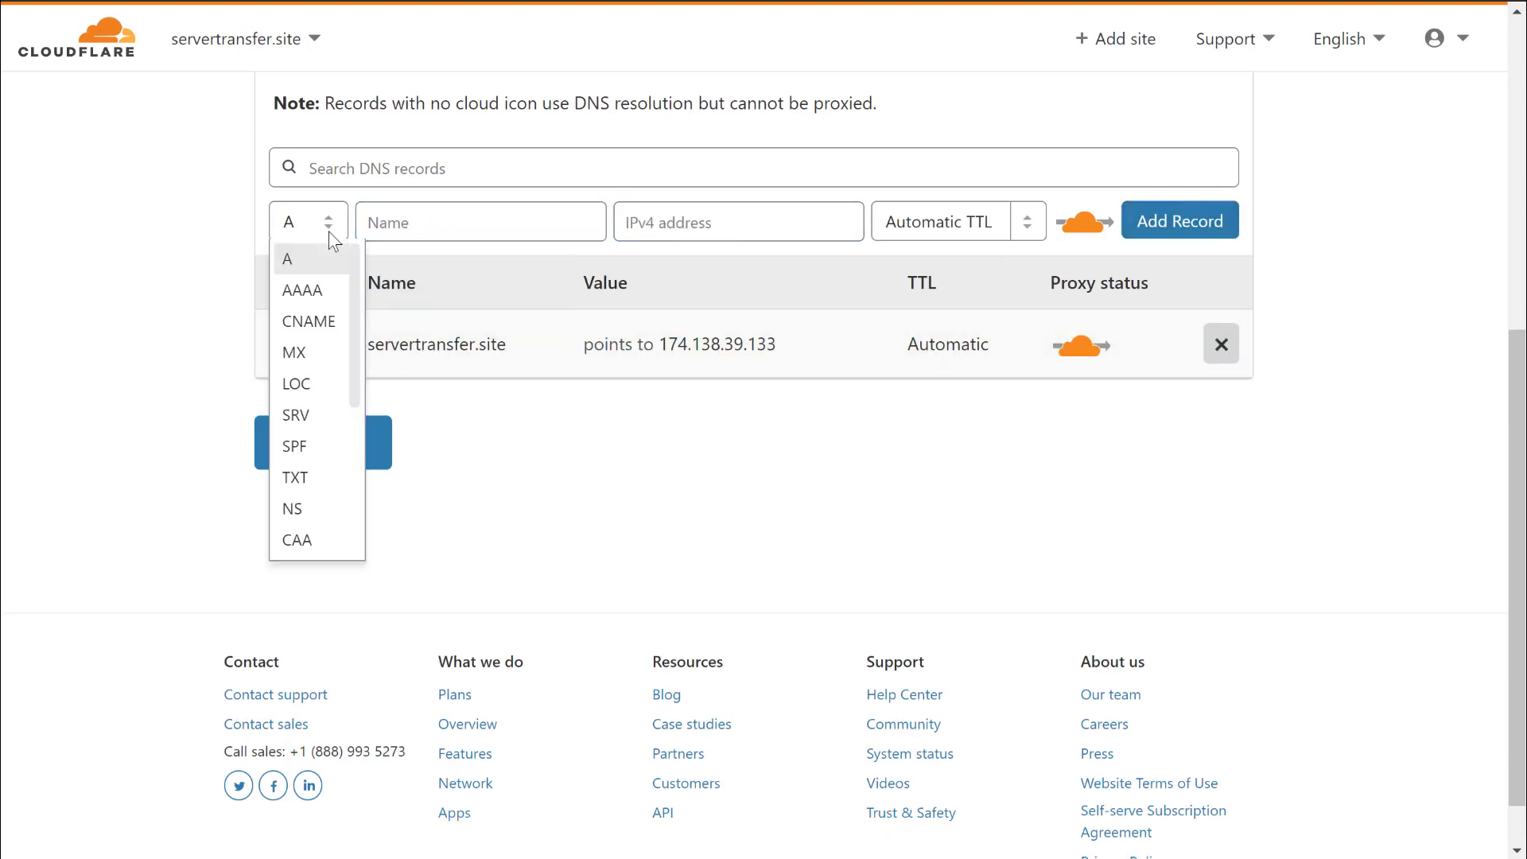
click(311, 327)
click(443, 227)
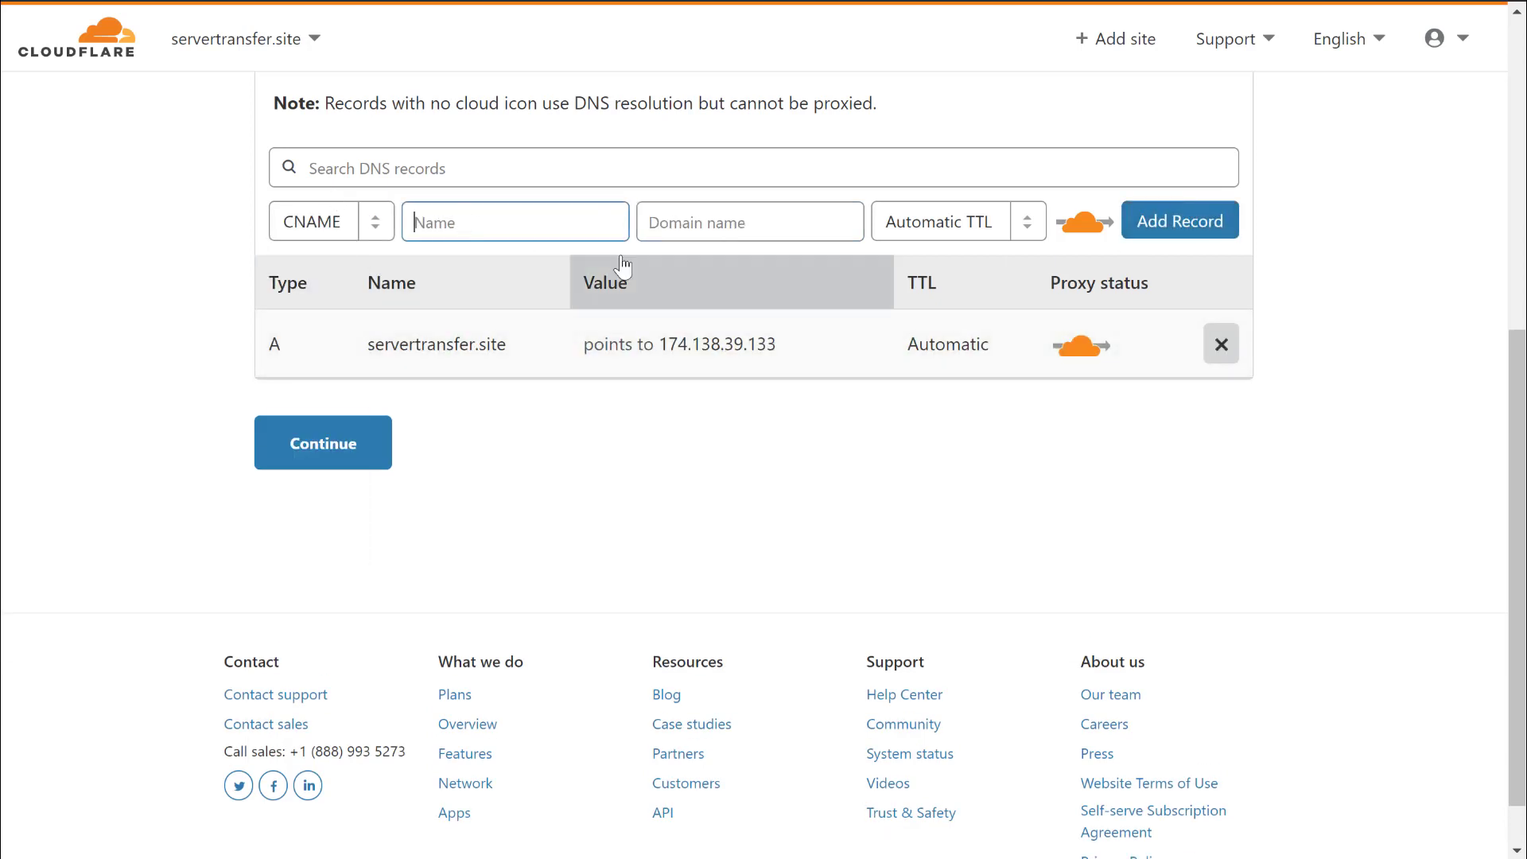
text(www)
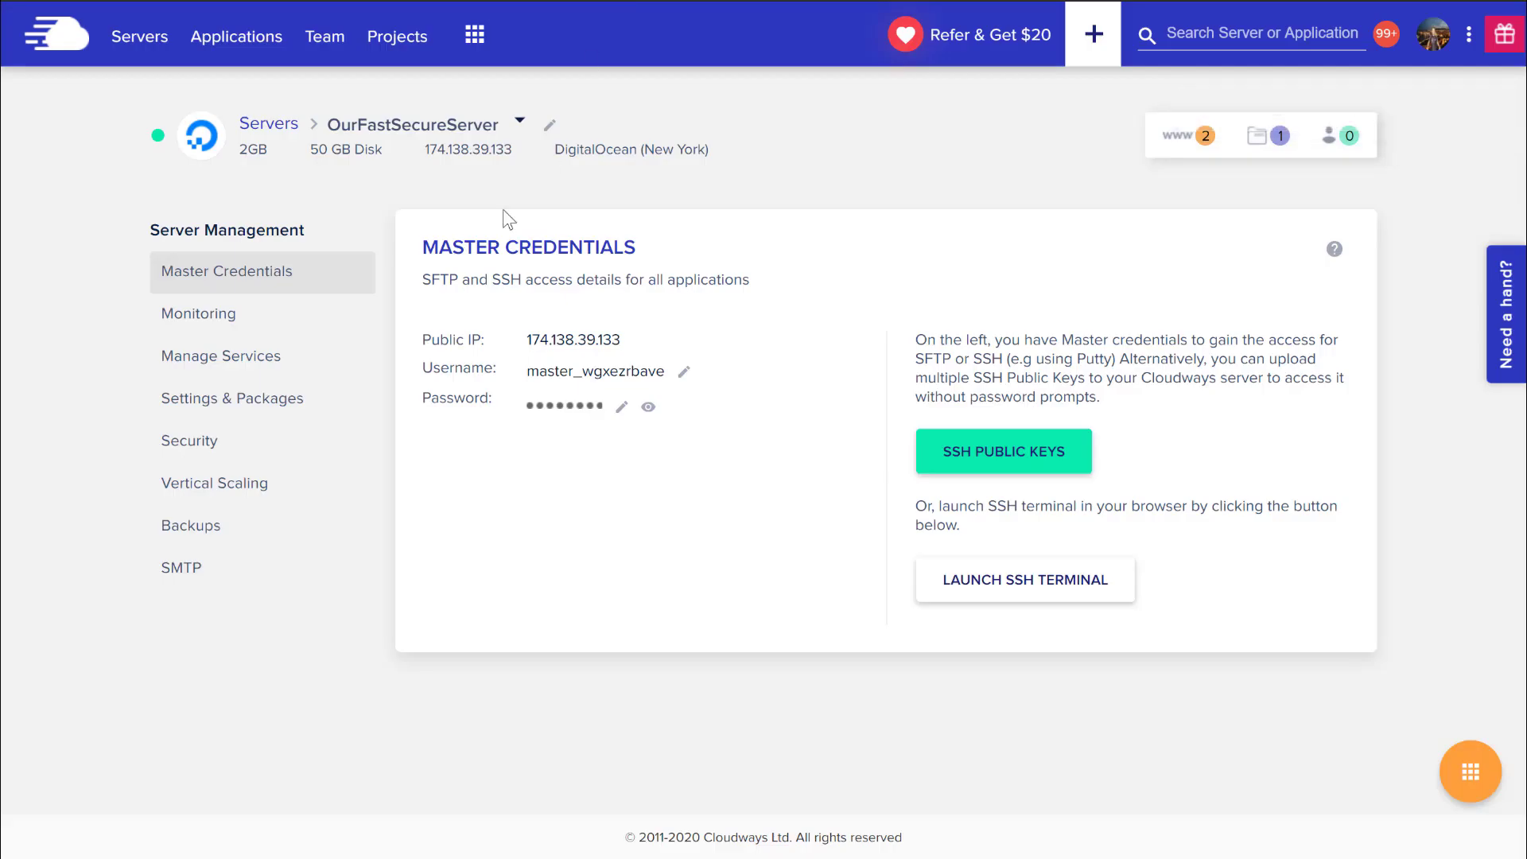
Copy wordpress-358993-1126143.cloudwaysapps.com from our_server_transfer_site's Domain Management page.
click(1178, 139)
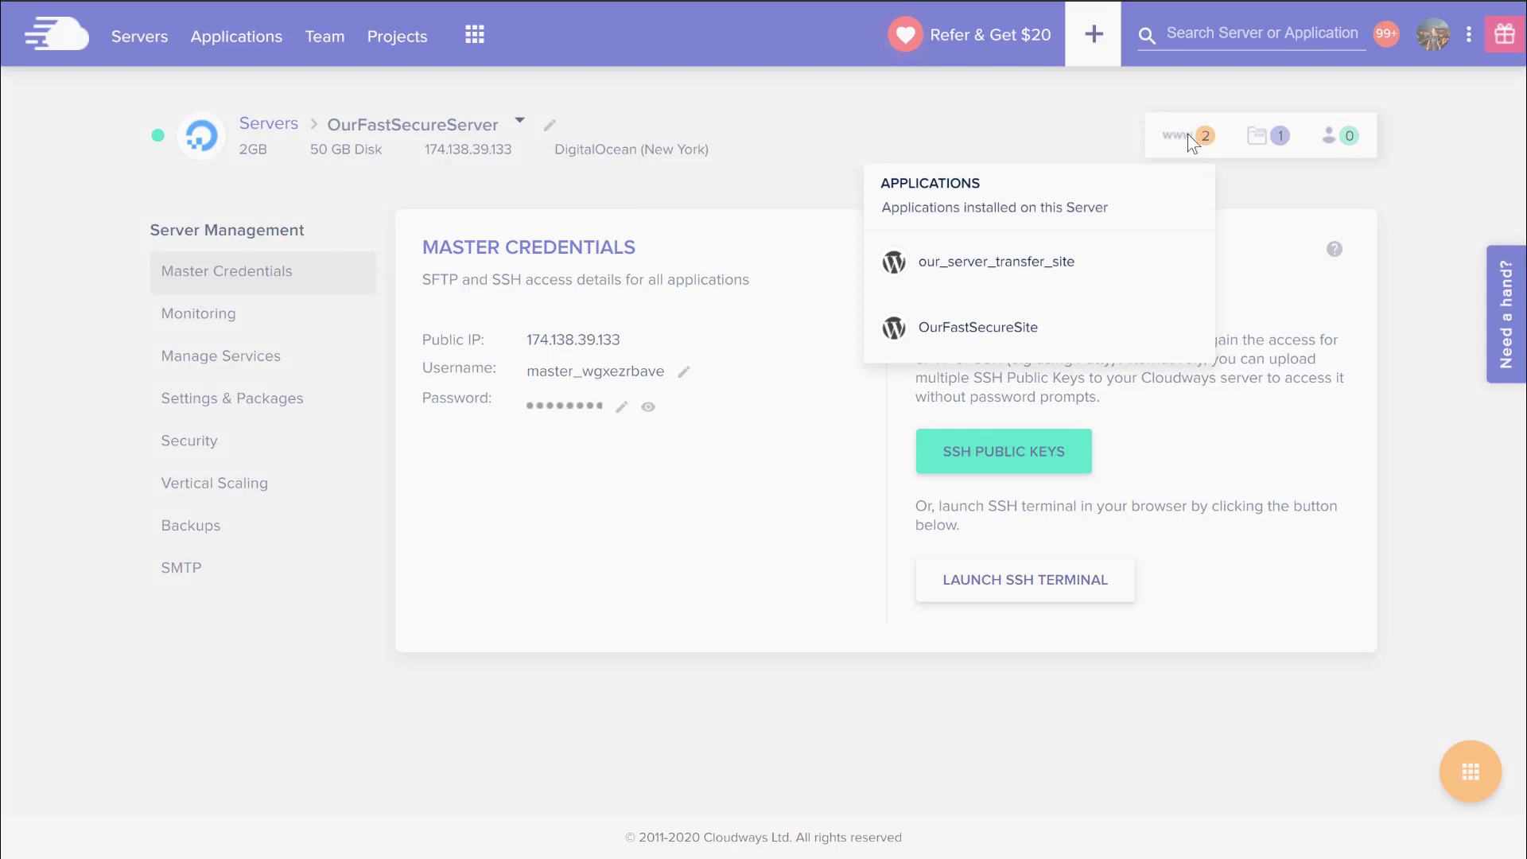
click(994, 265)
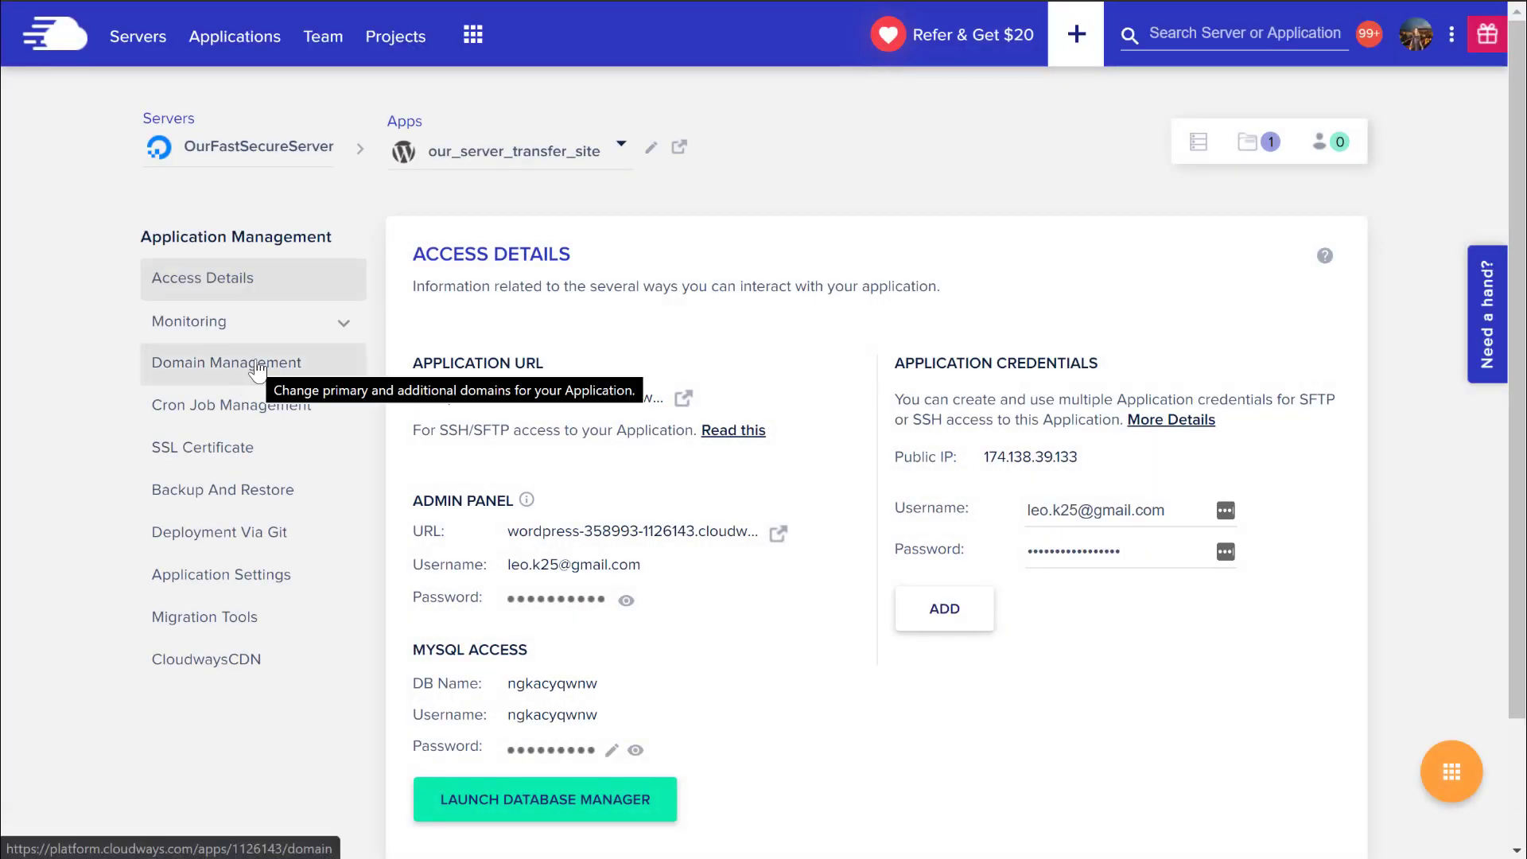
click(256, 362)
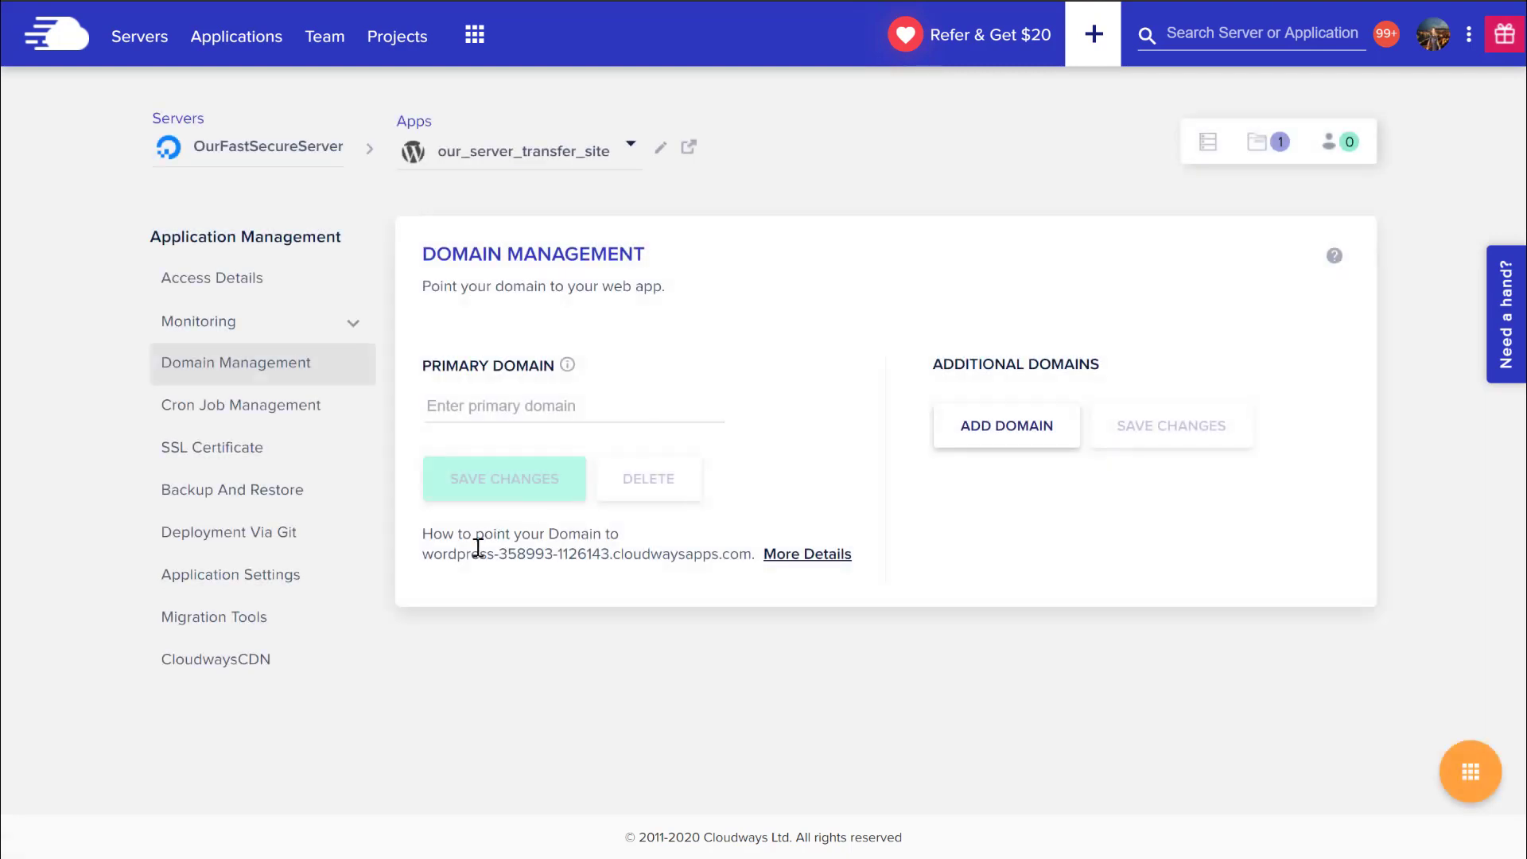
drag(421, 556, 754, 559)
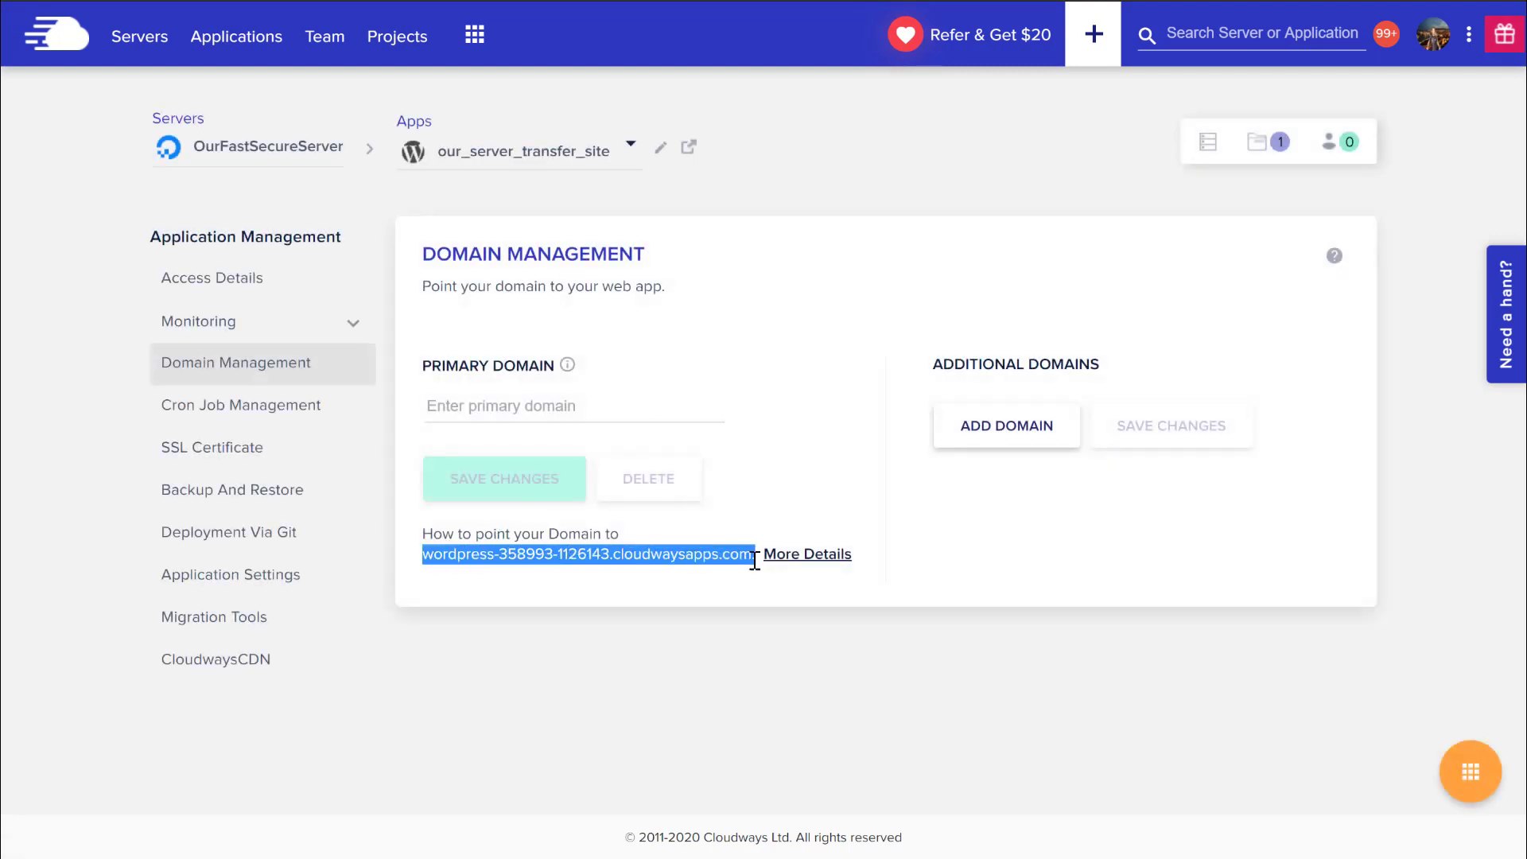
right_click(708, 551)
click(767, 578)
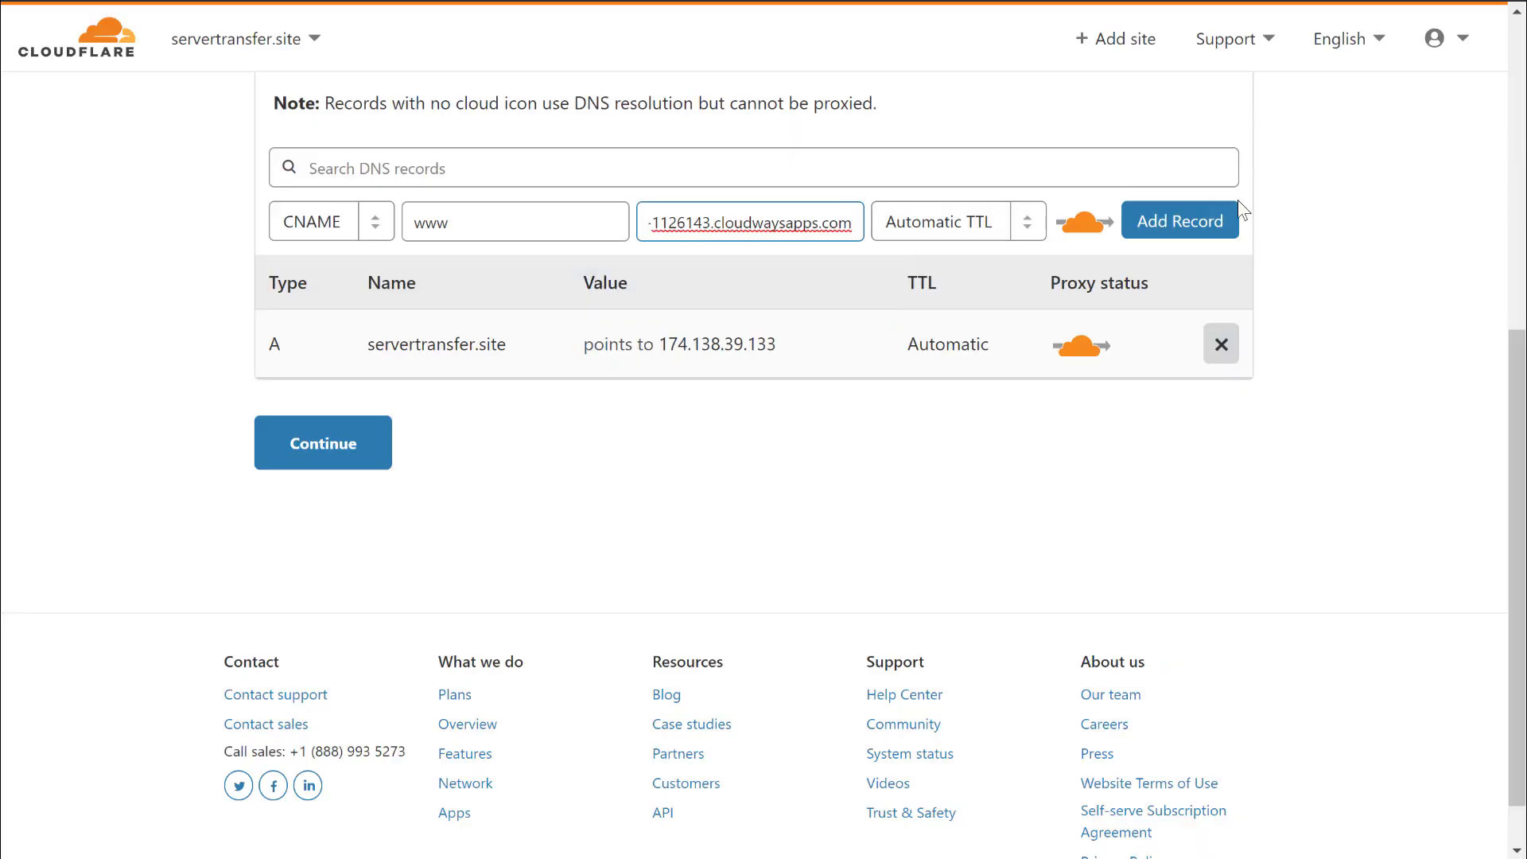
Save the www CNAME record to the Cloudways app address and continue to nameservers.
click(1197, 223)
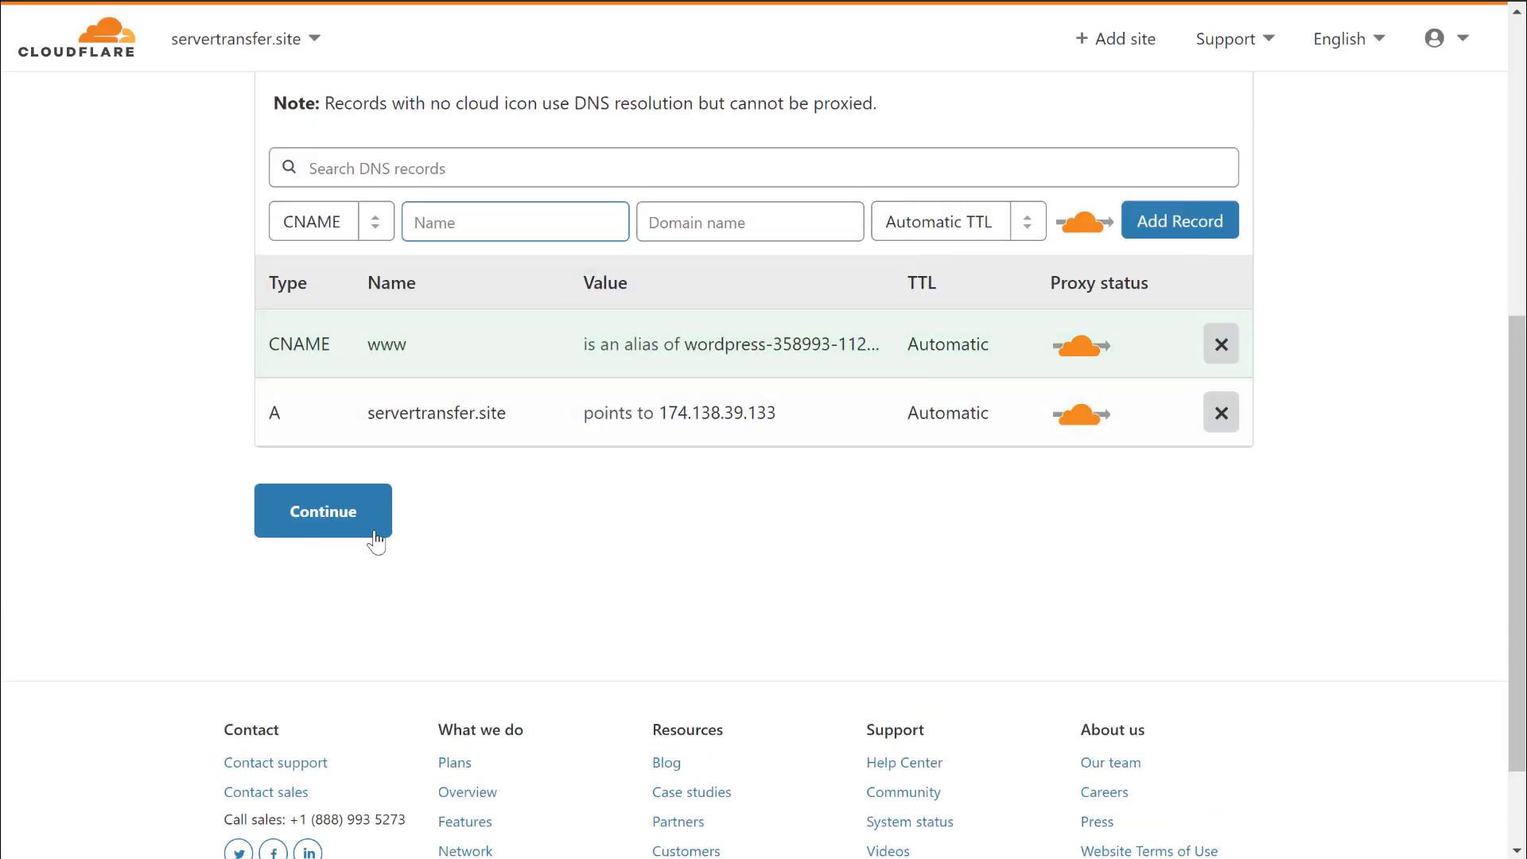
click(345, 517)
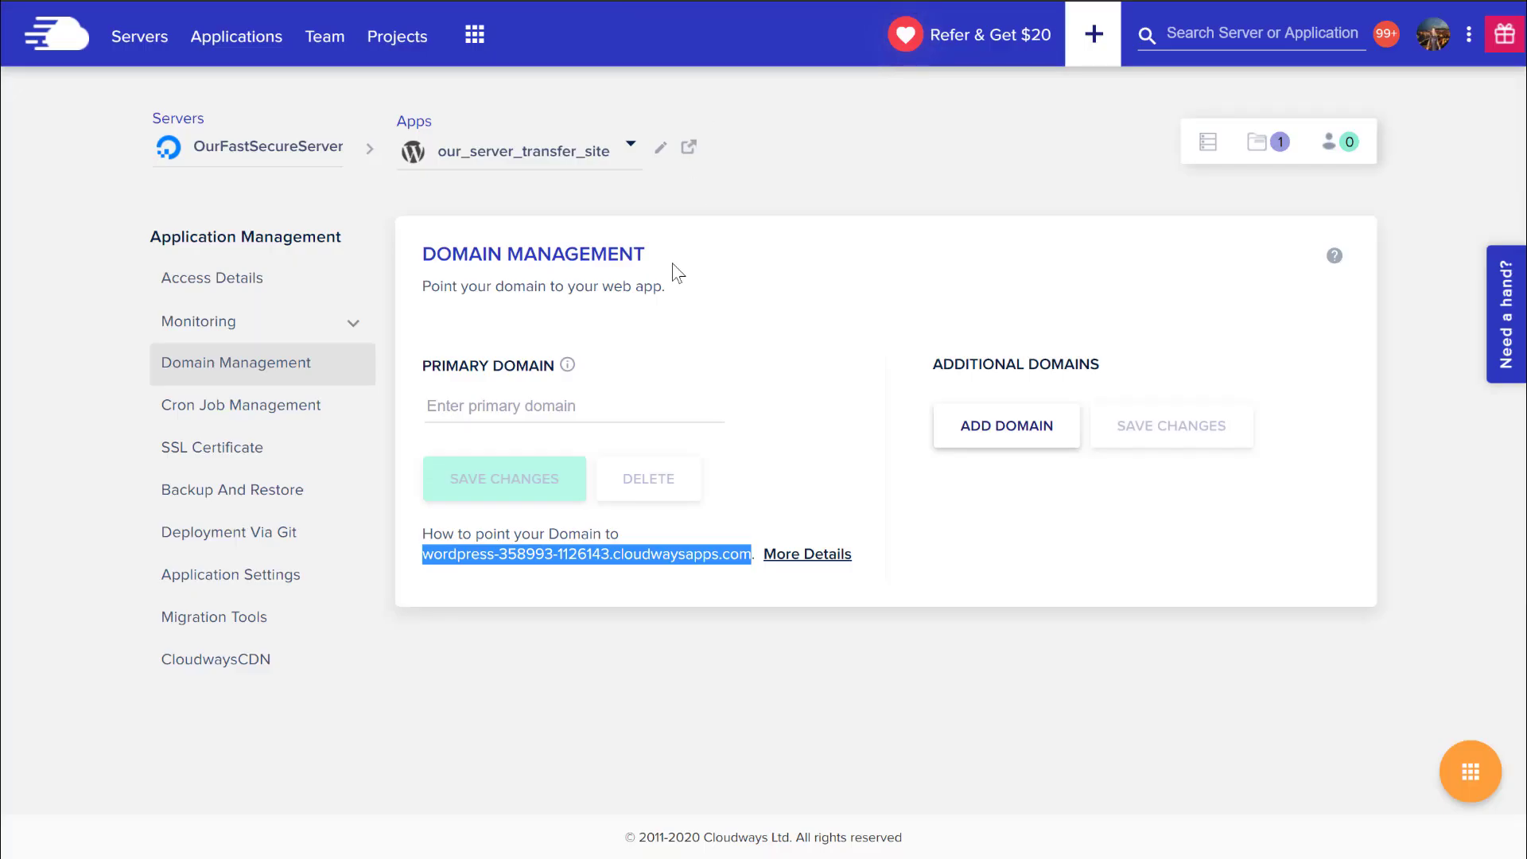
Set our_server_transfer_site's primary domain to servertransfer.site and save the change.
click(494, 412)
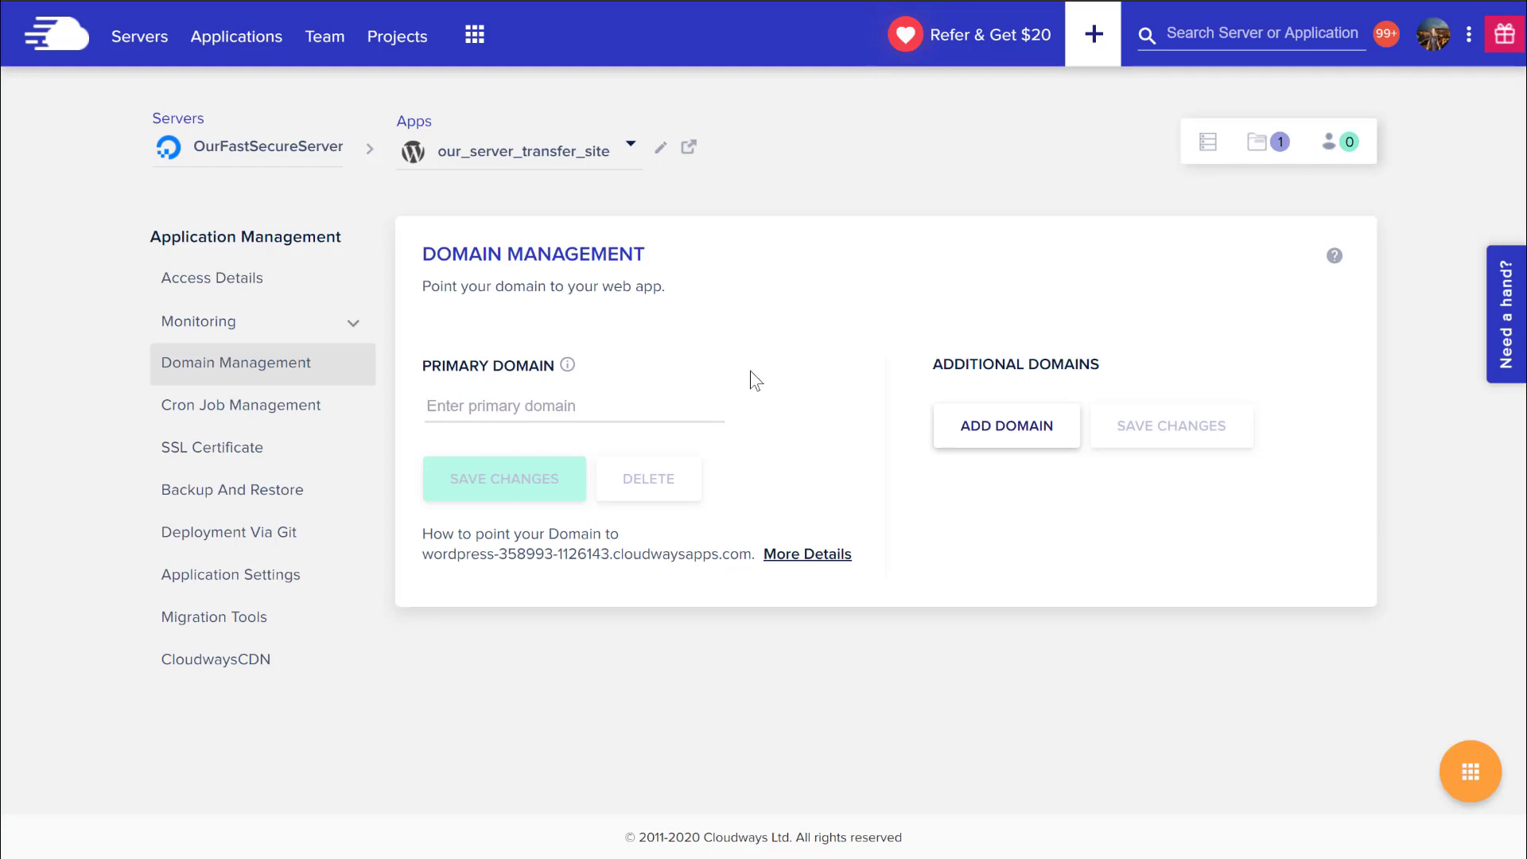
text(servertransfer.site)
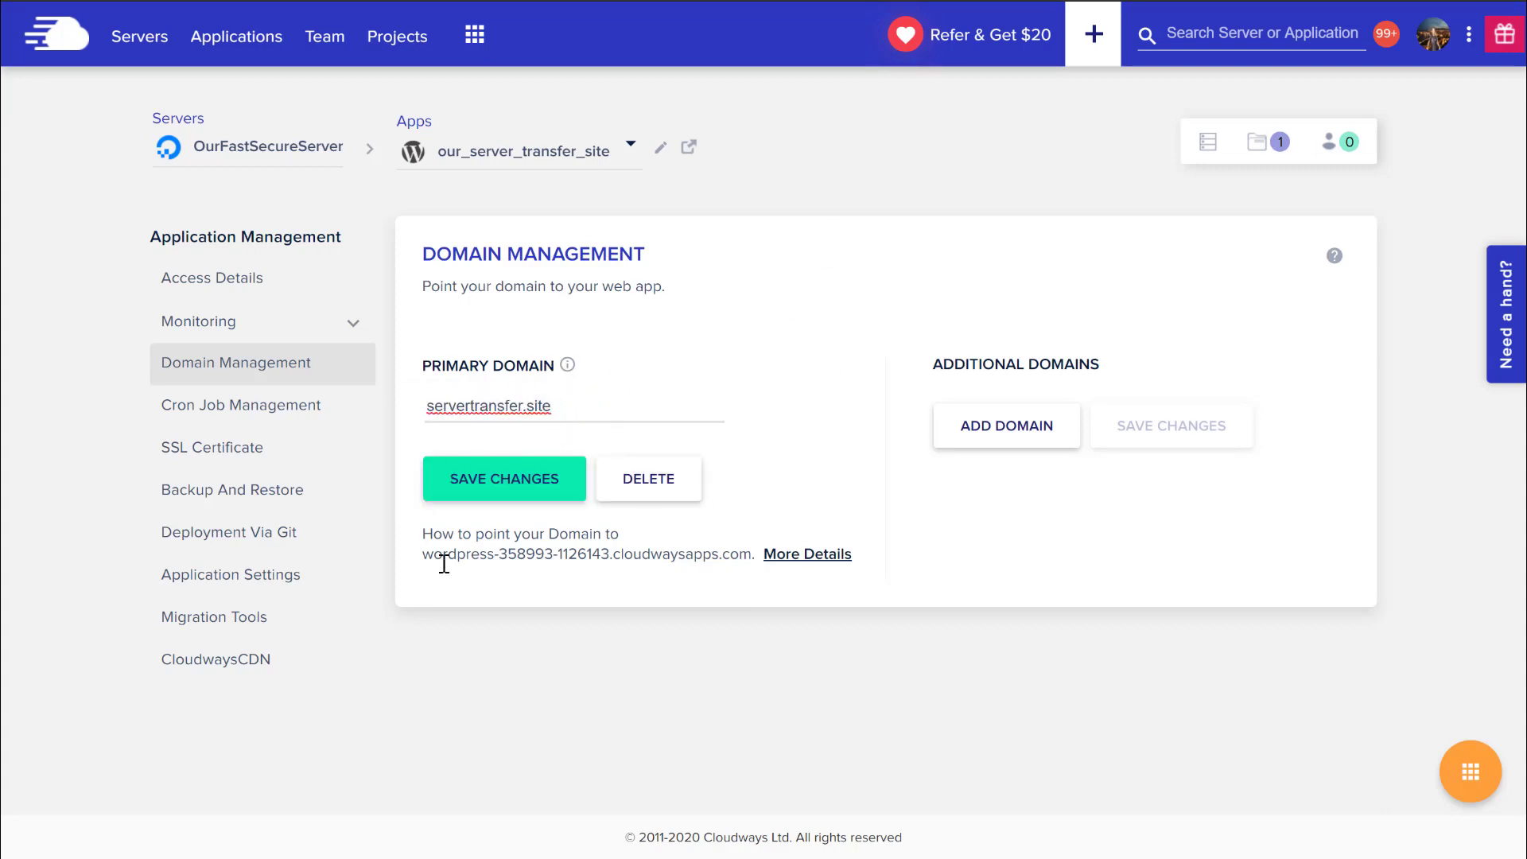
mouse_move(422, 553)
mouse_down()
mouse_move(674, 548)
mouse_move(424, 559)
mouse_up()
click(759, 556)
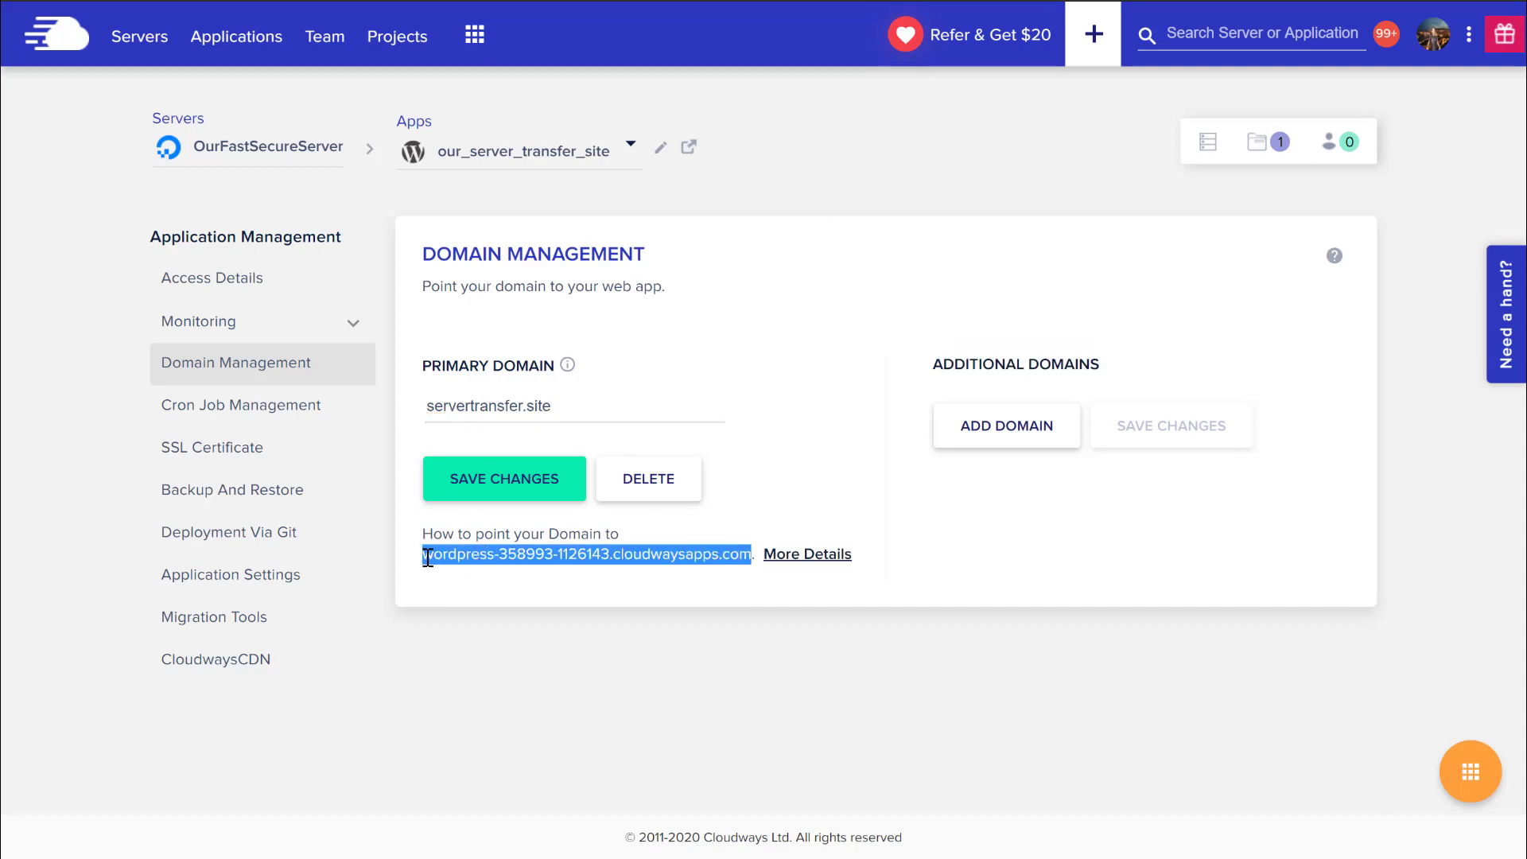
click(428, 557)
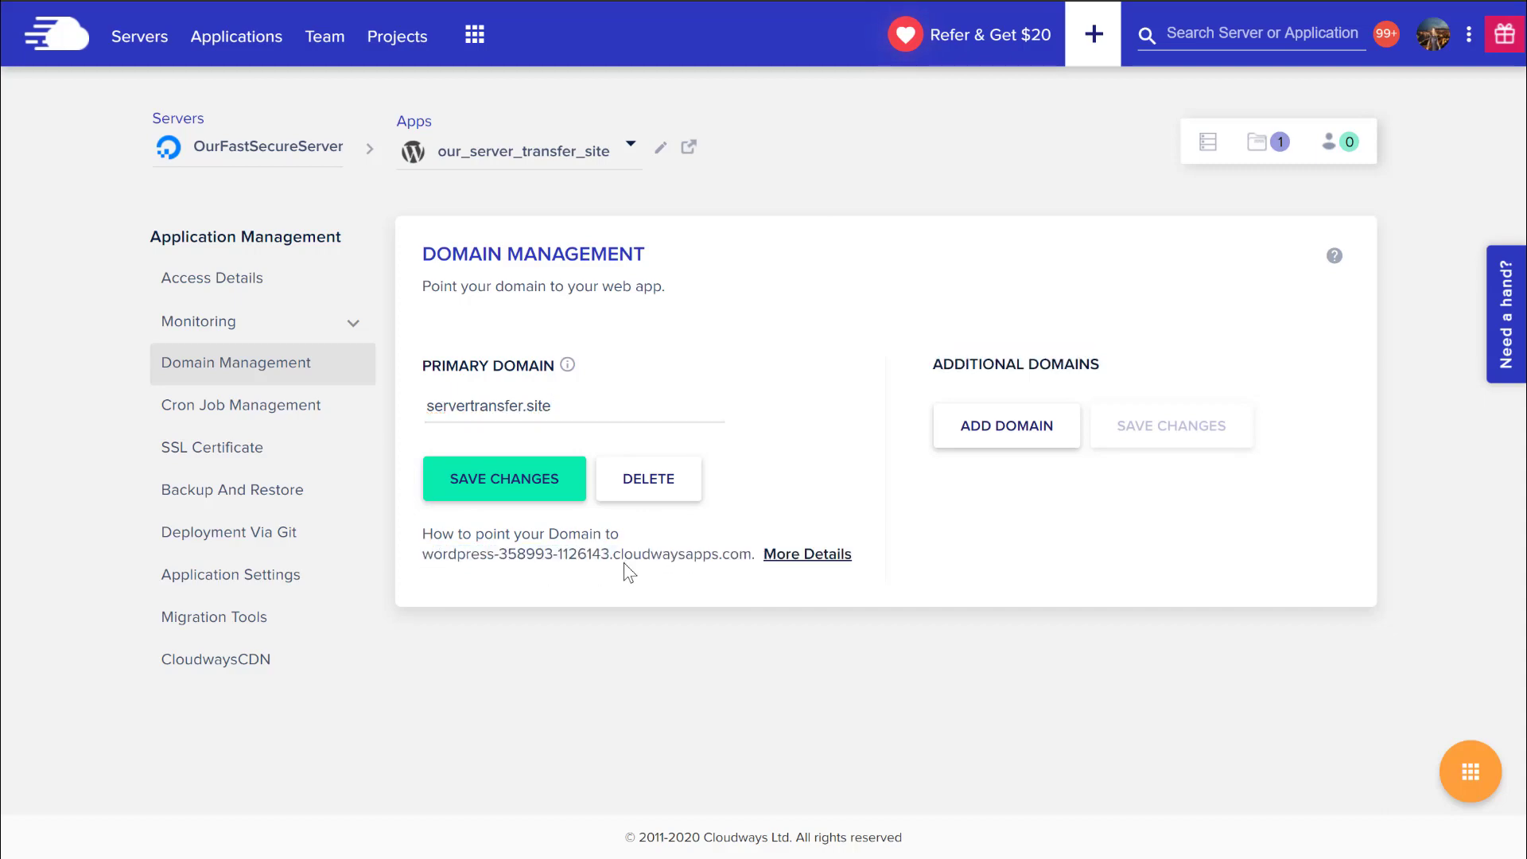
shift+click(752, 553)
drag(567, 412, 434, 405)
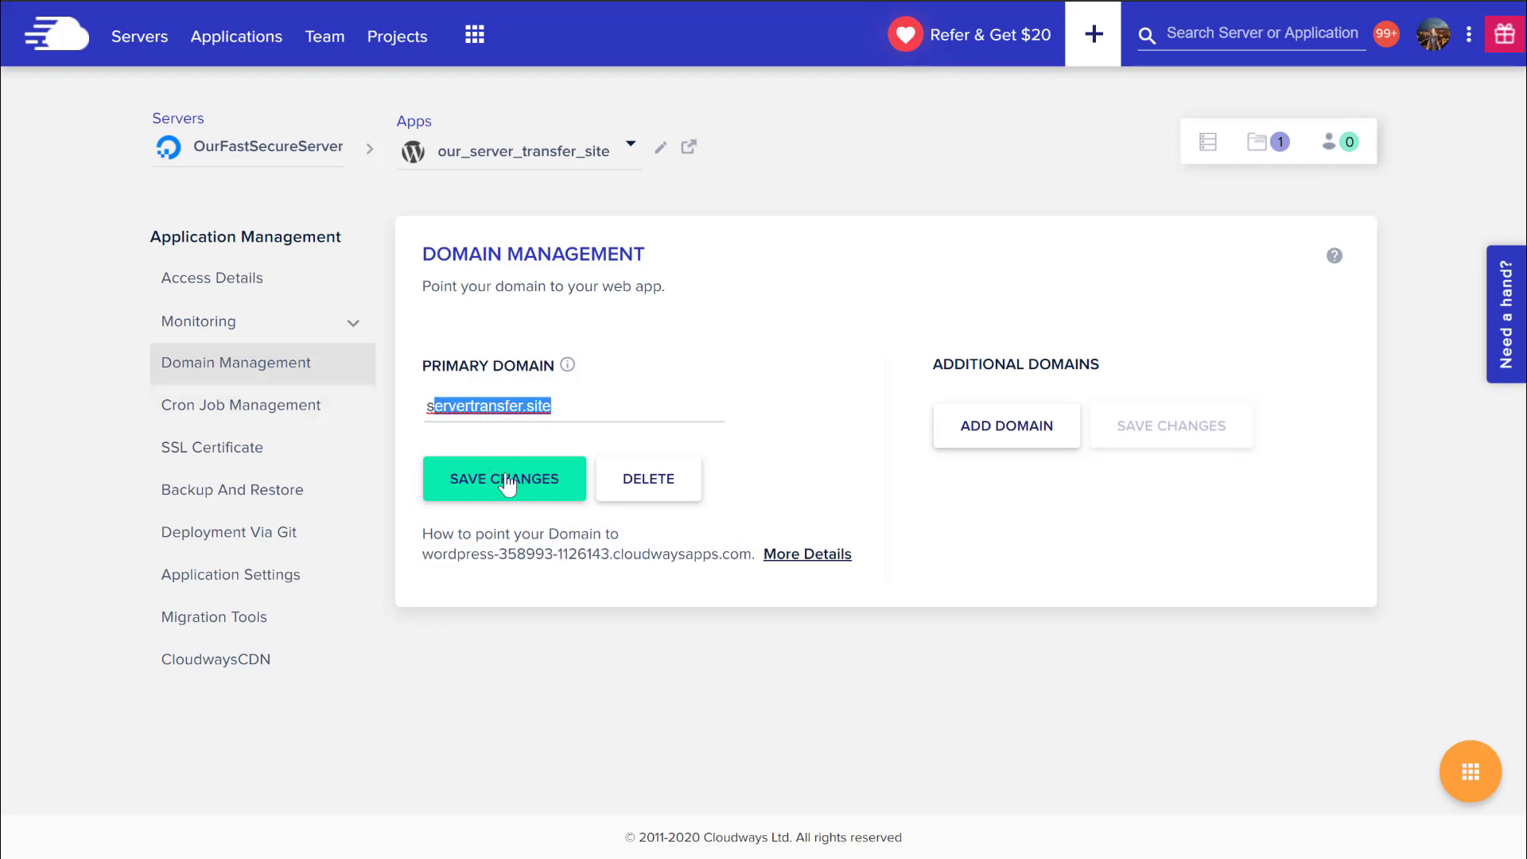
click(503, 485)
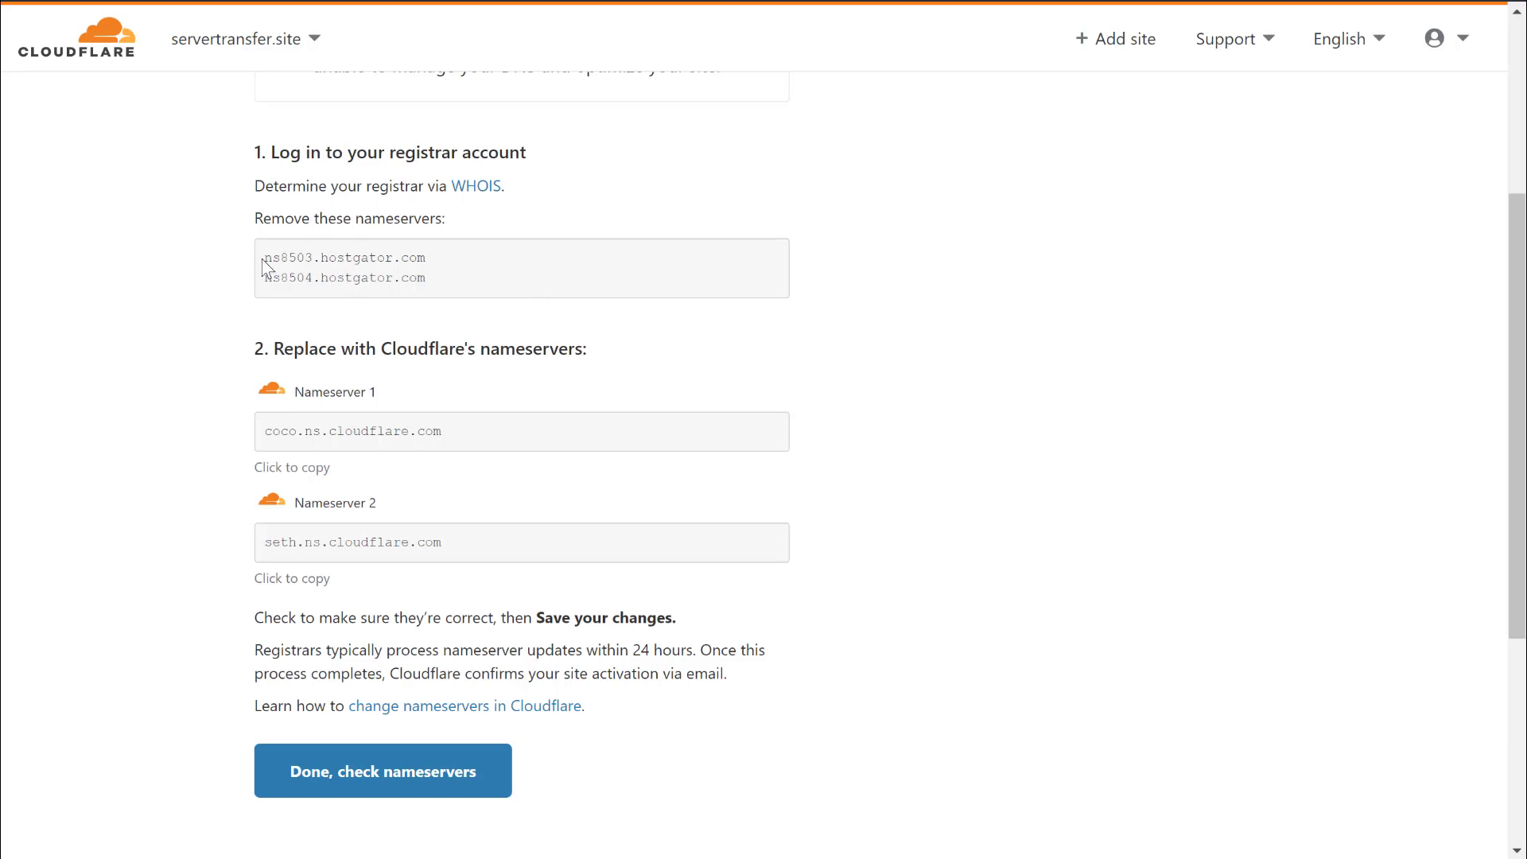
Highlight the HostGator nameserver to remove and the first Cloudflare nameserver replacing it.
drag(321, 257, 396, 253)
drag(269, 428, 483, 437)
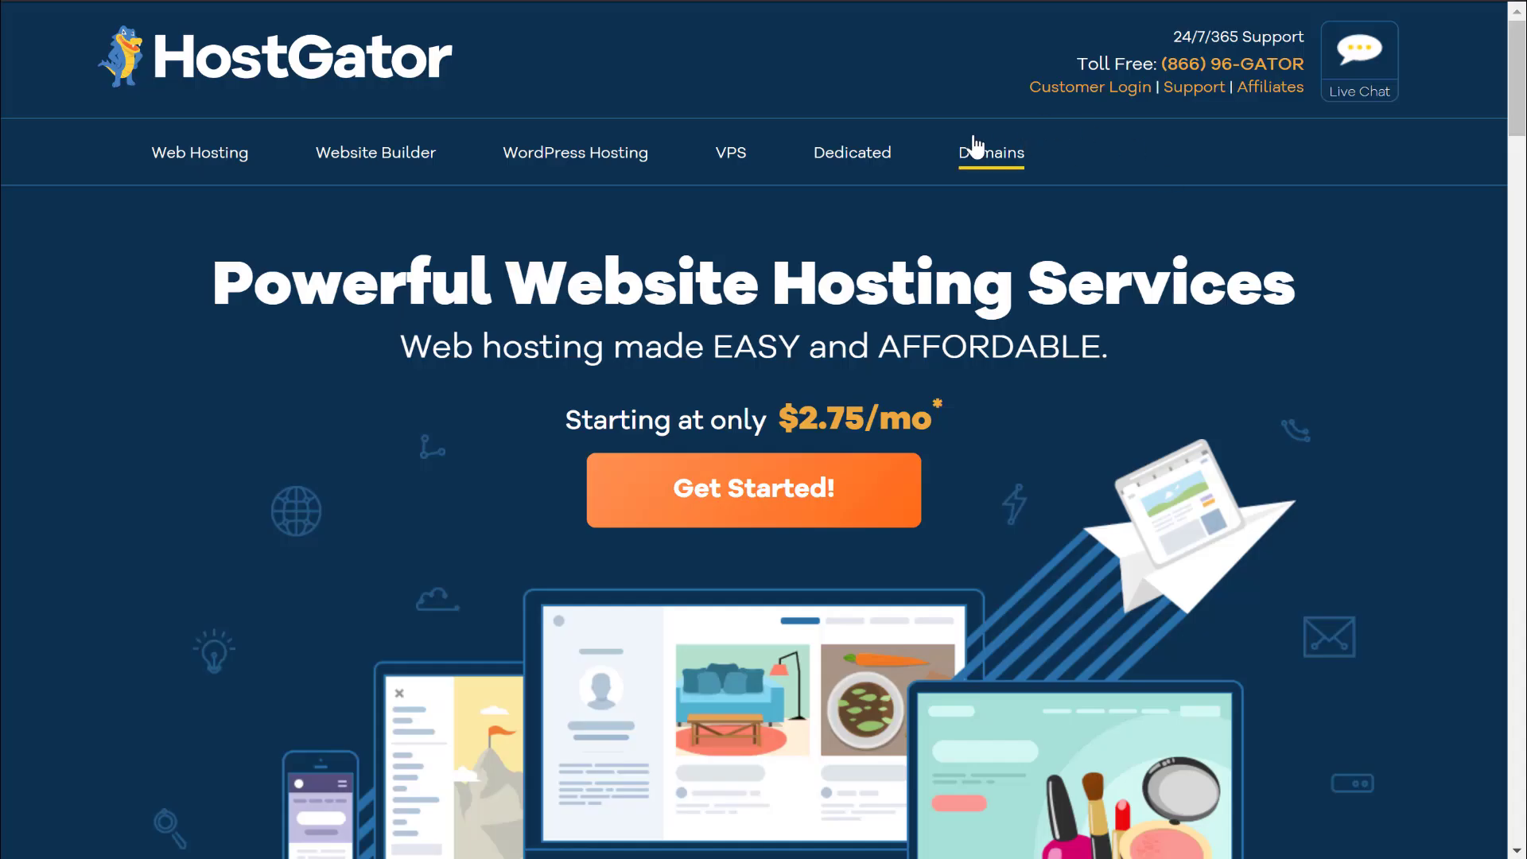
Log into the HostGator portal and open Name Servers Change for servertransfer.site.
click(1102, 95)
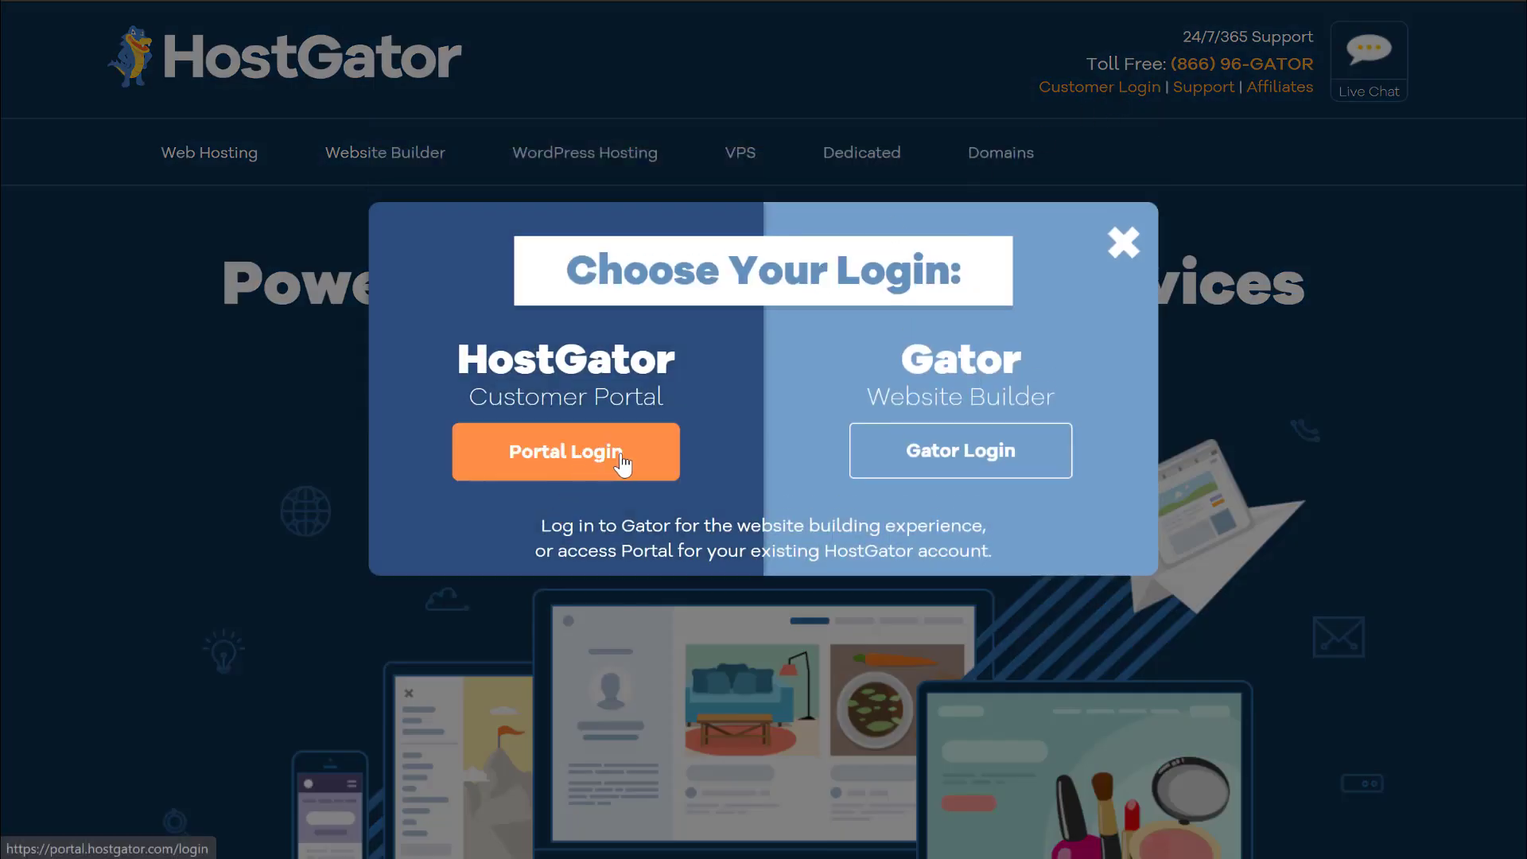
click(604, 465)
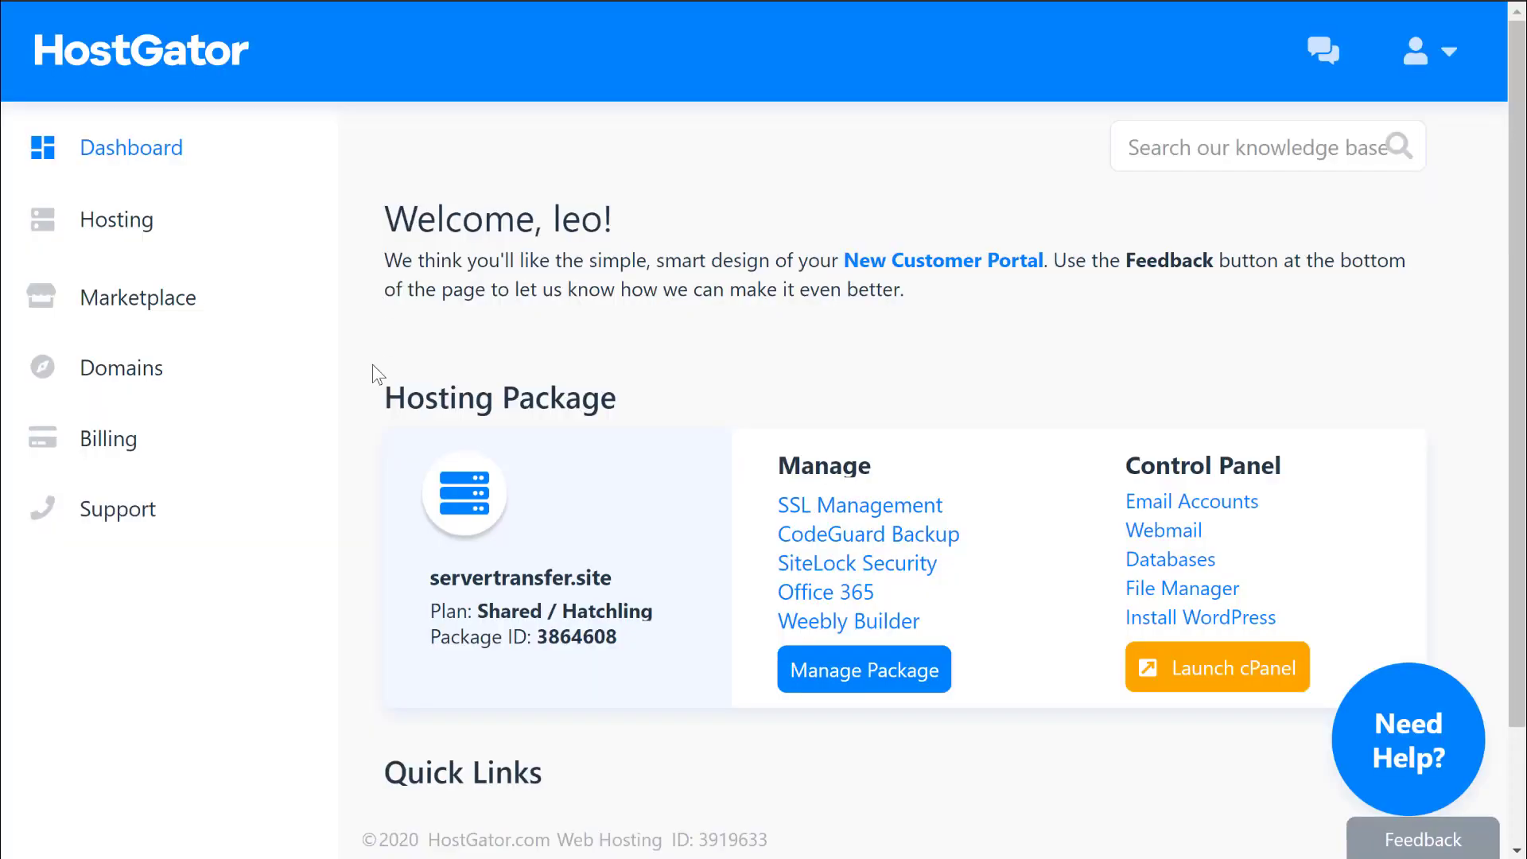
click(123, 374)
click(1365, 447)
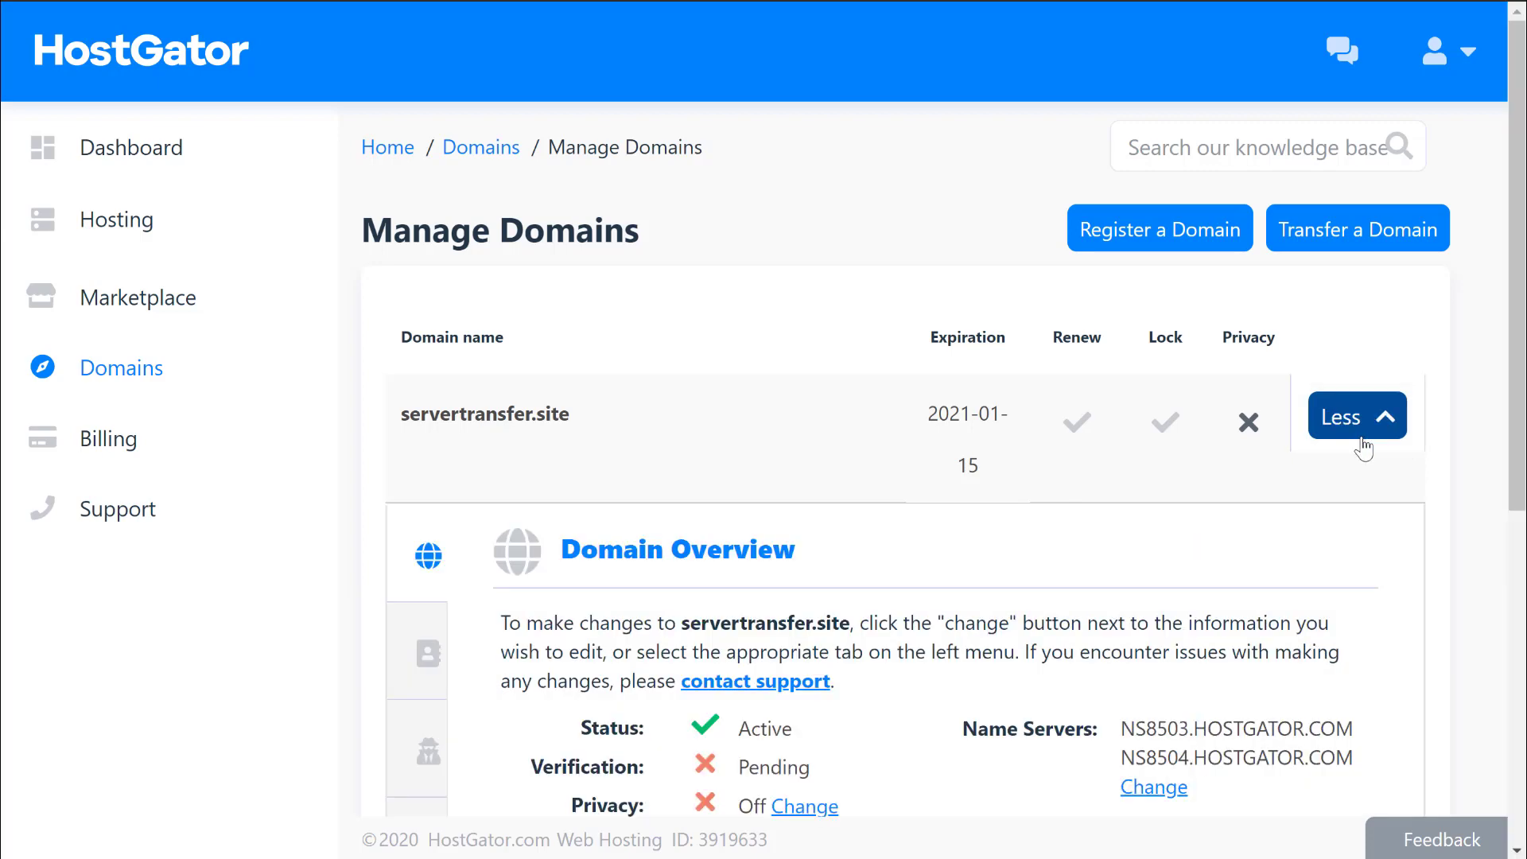
scroll(1005, 505, down, 4)
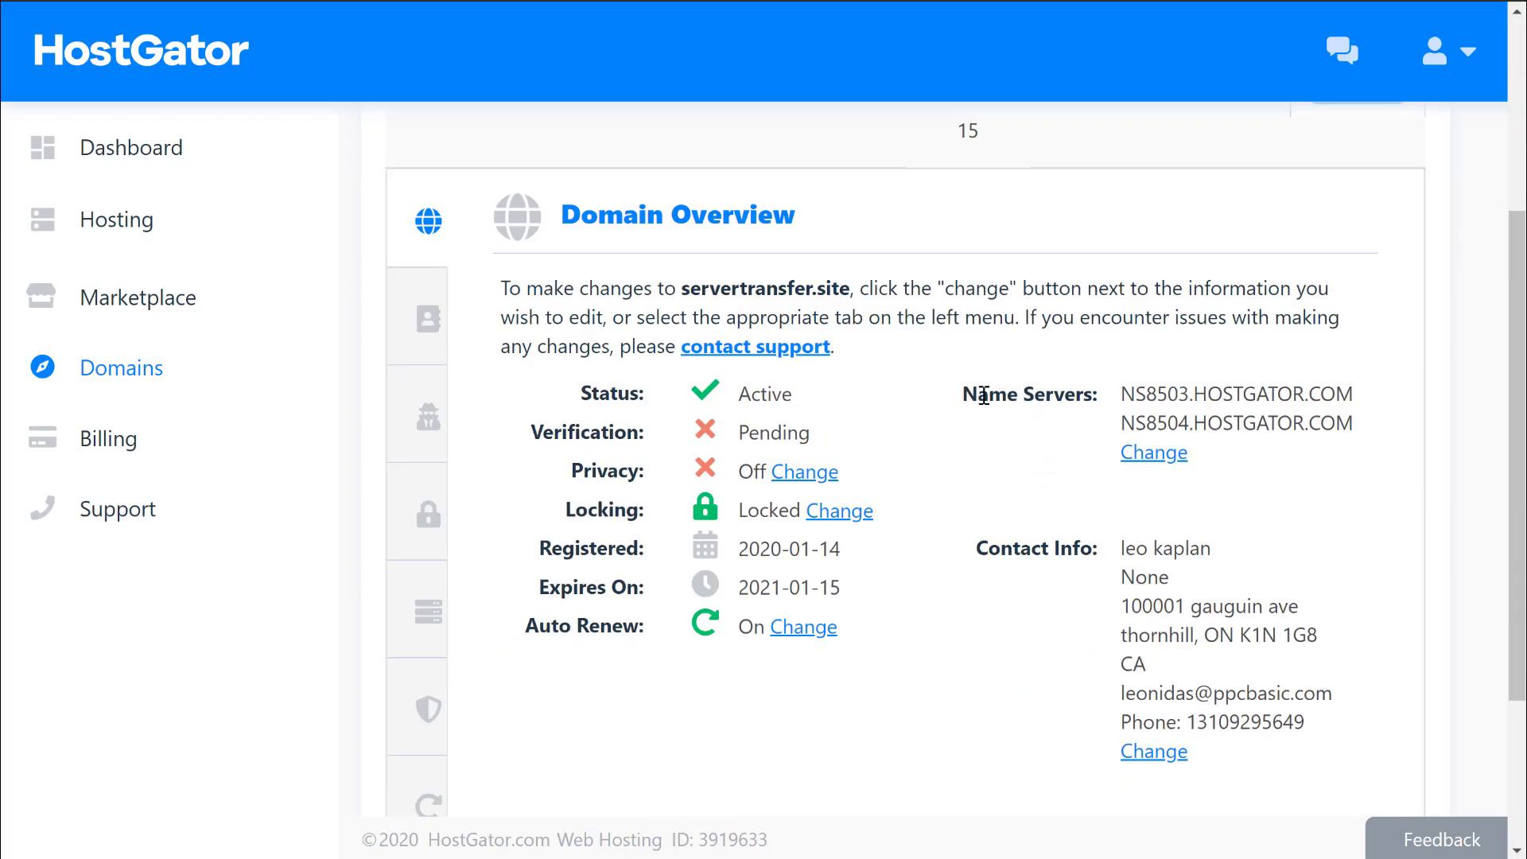
click(1148, 464)
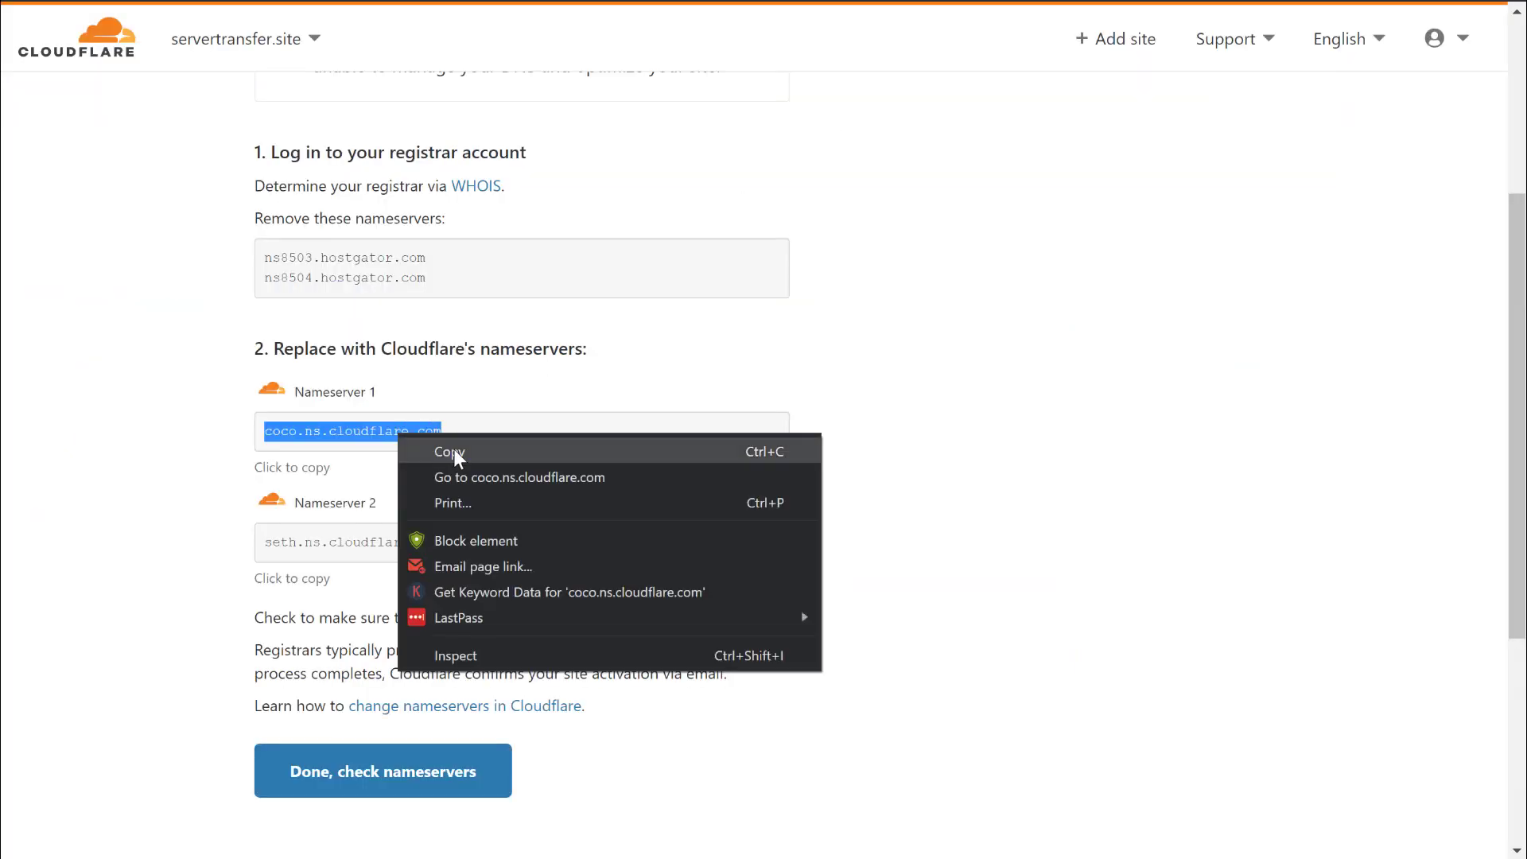
Replace the nameservers with coco.ns.cloudflare.com and seth.ns.cloudflare.com and save.
click(454, 451)
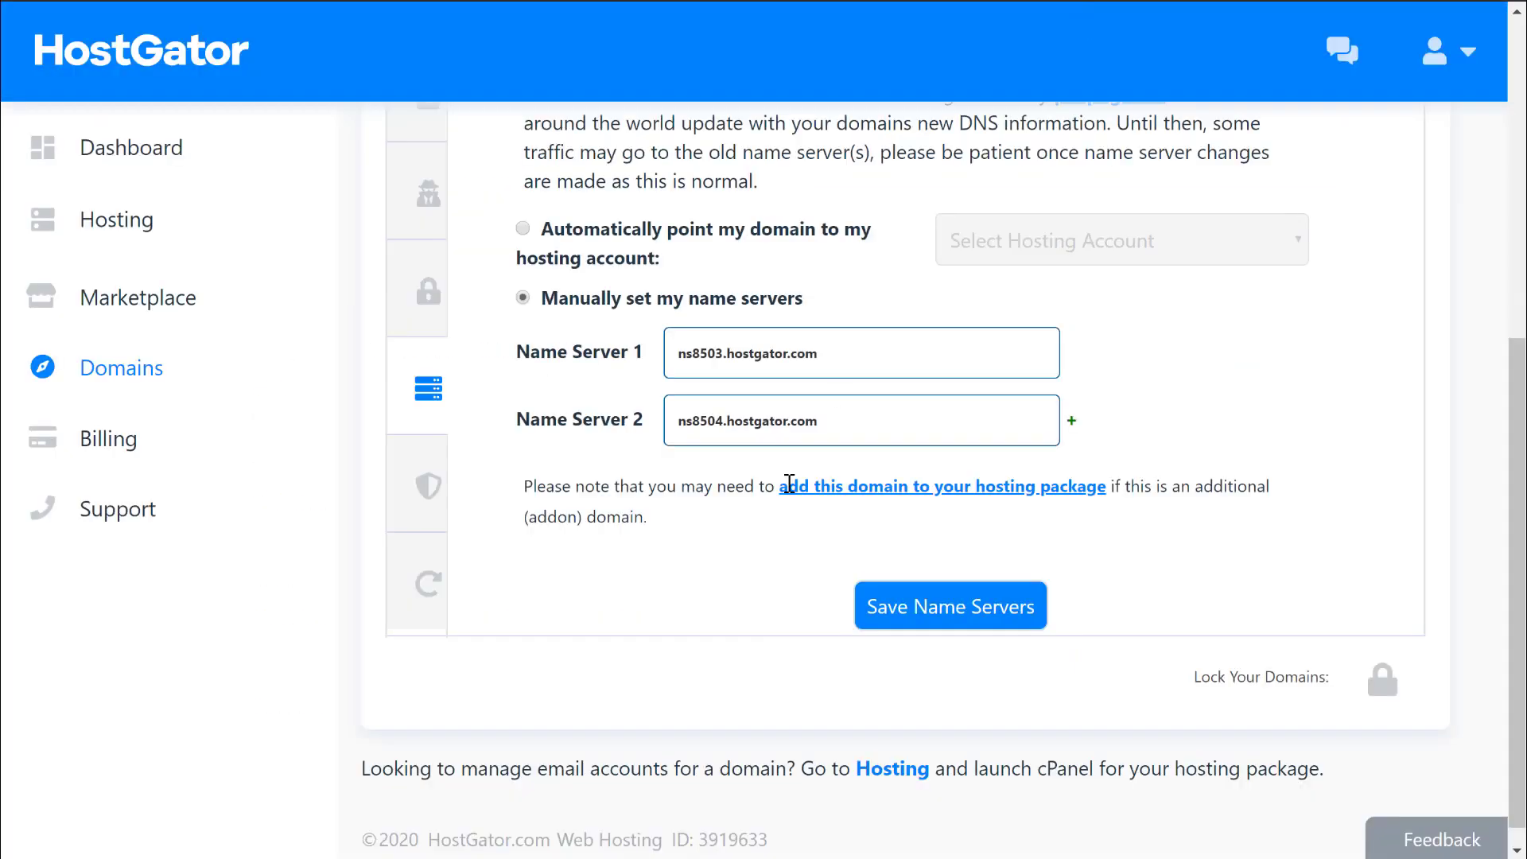
triple_click(833, 358)
key(ctrl+v)
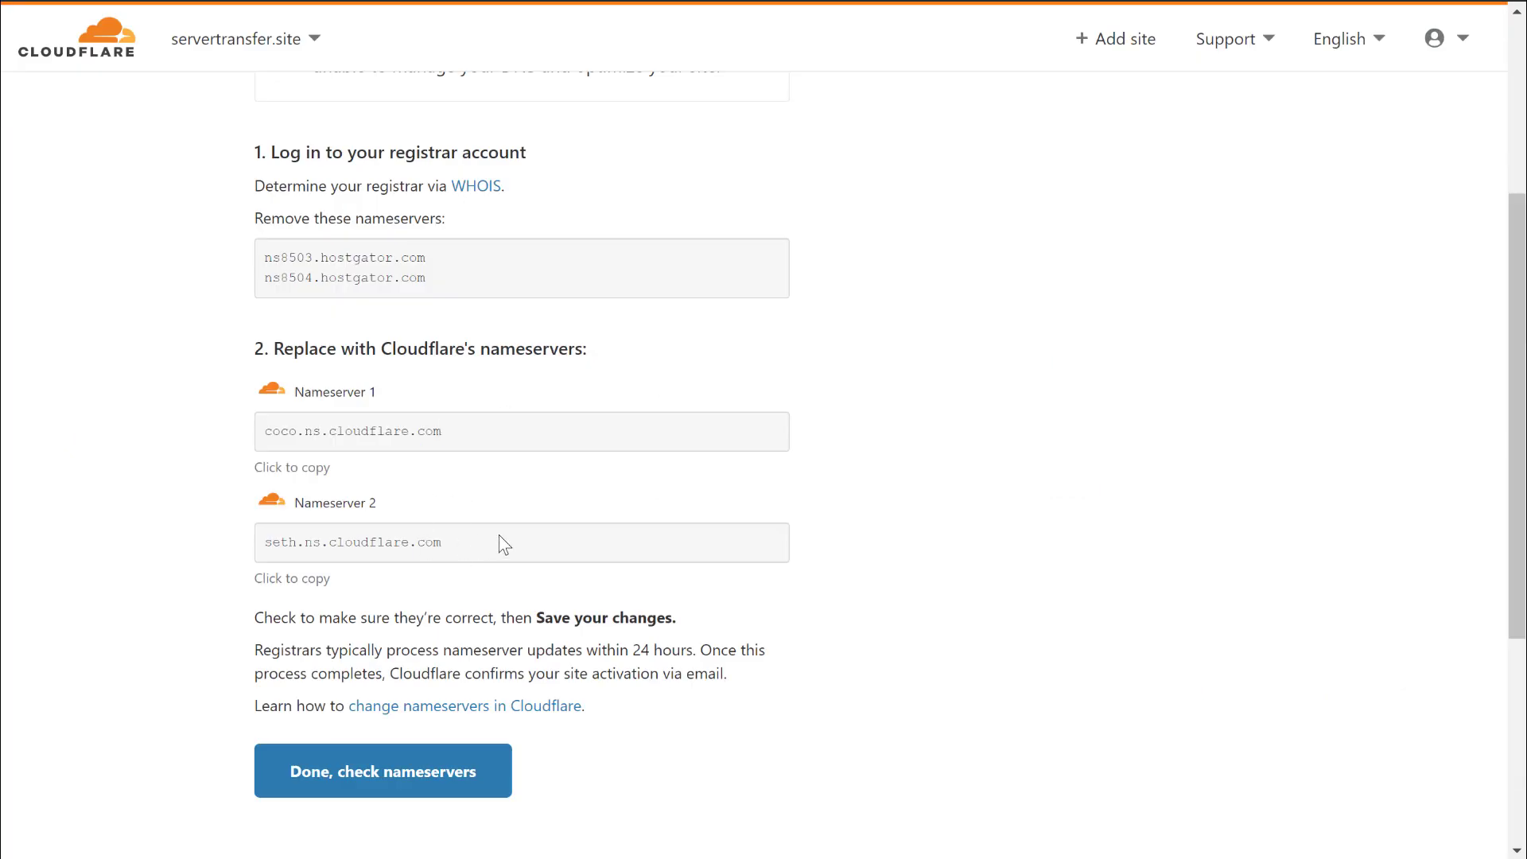
drag(501, 541, 251, 536)
key(ctrl+c)
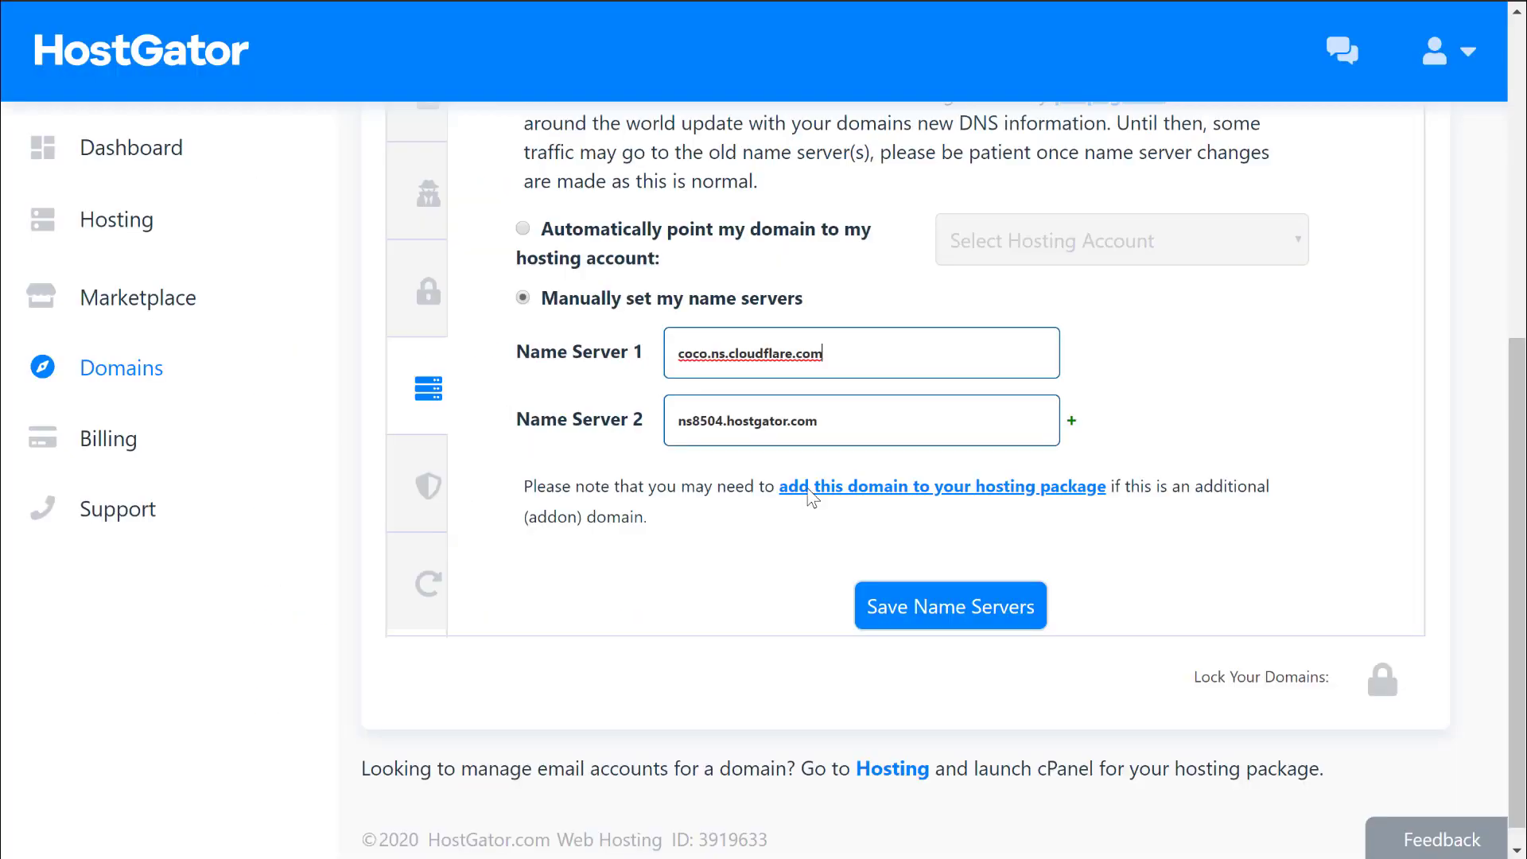
triple_click(850, 422)
key(ctrl+v)
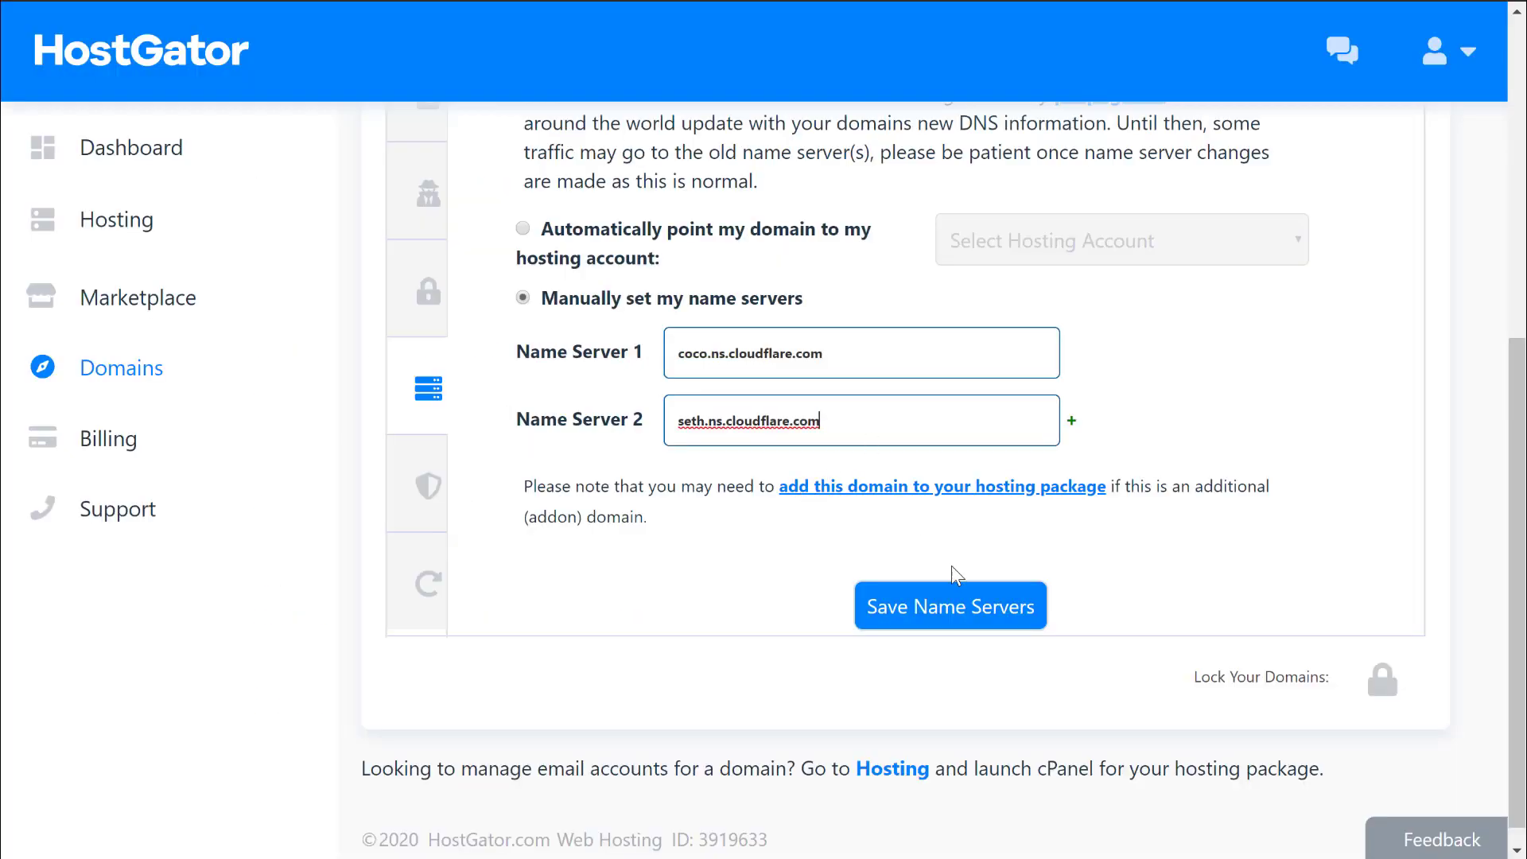
click(965, 612)
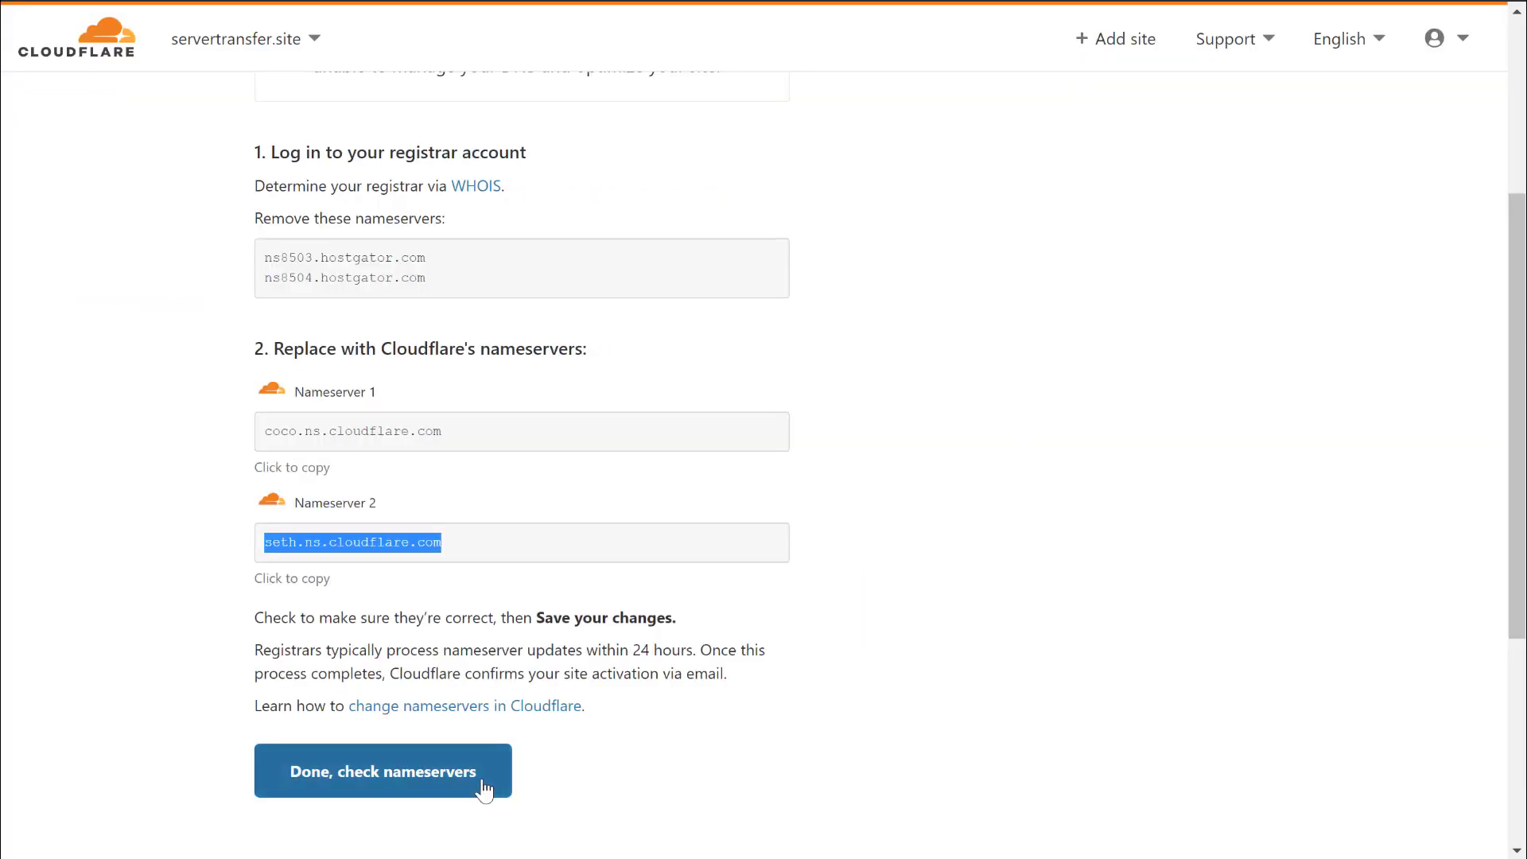
Confirm the nameserver change and move past the HTTPS encryption step.
click(411, 787)
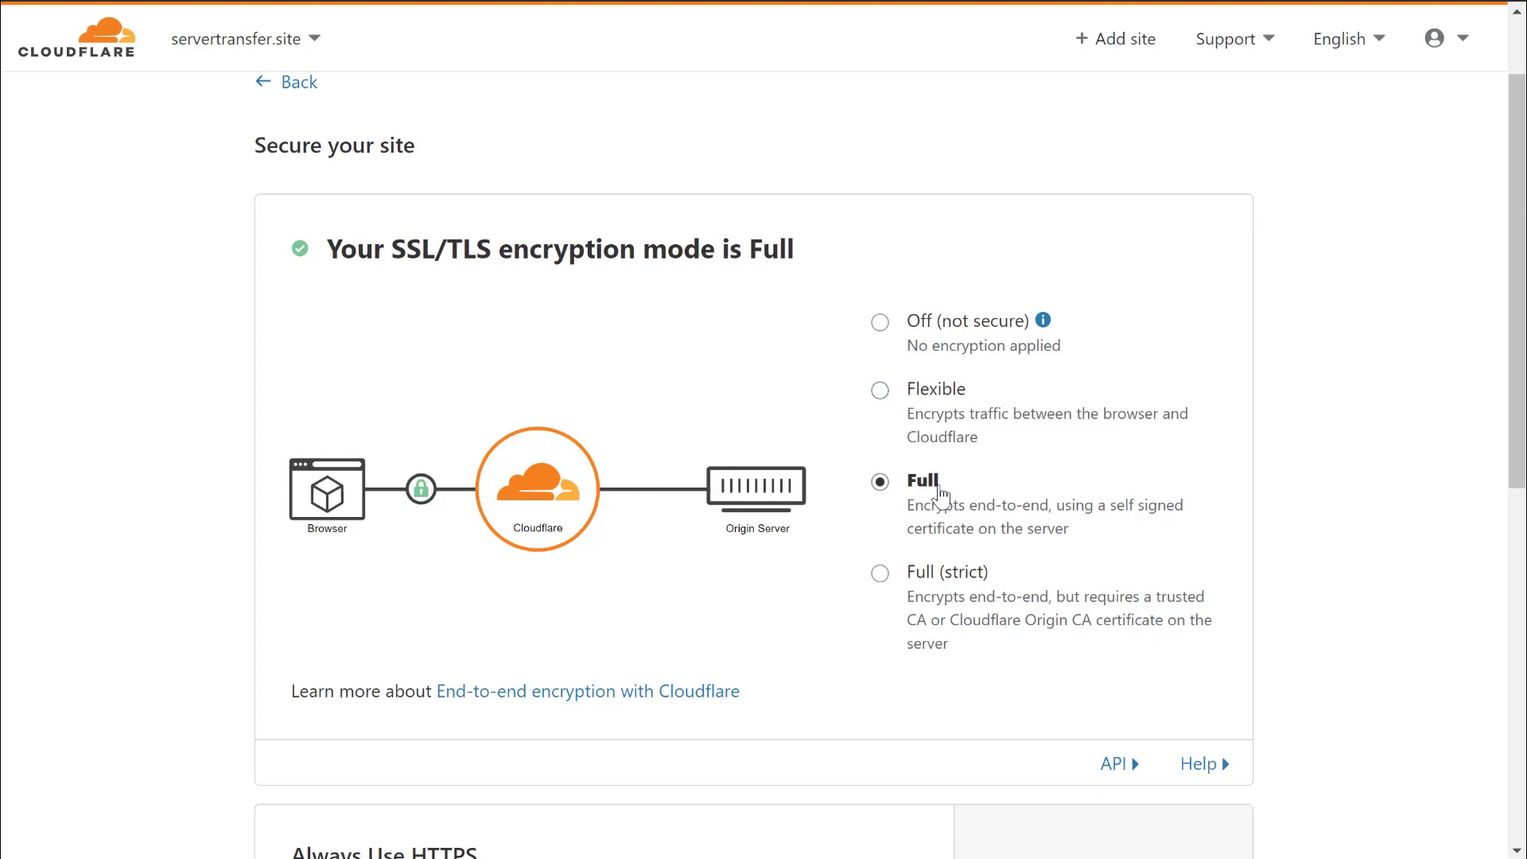
click(880, 390)
scroll(923, 409, down, 5)
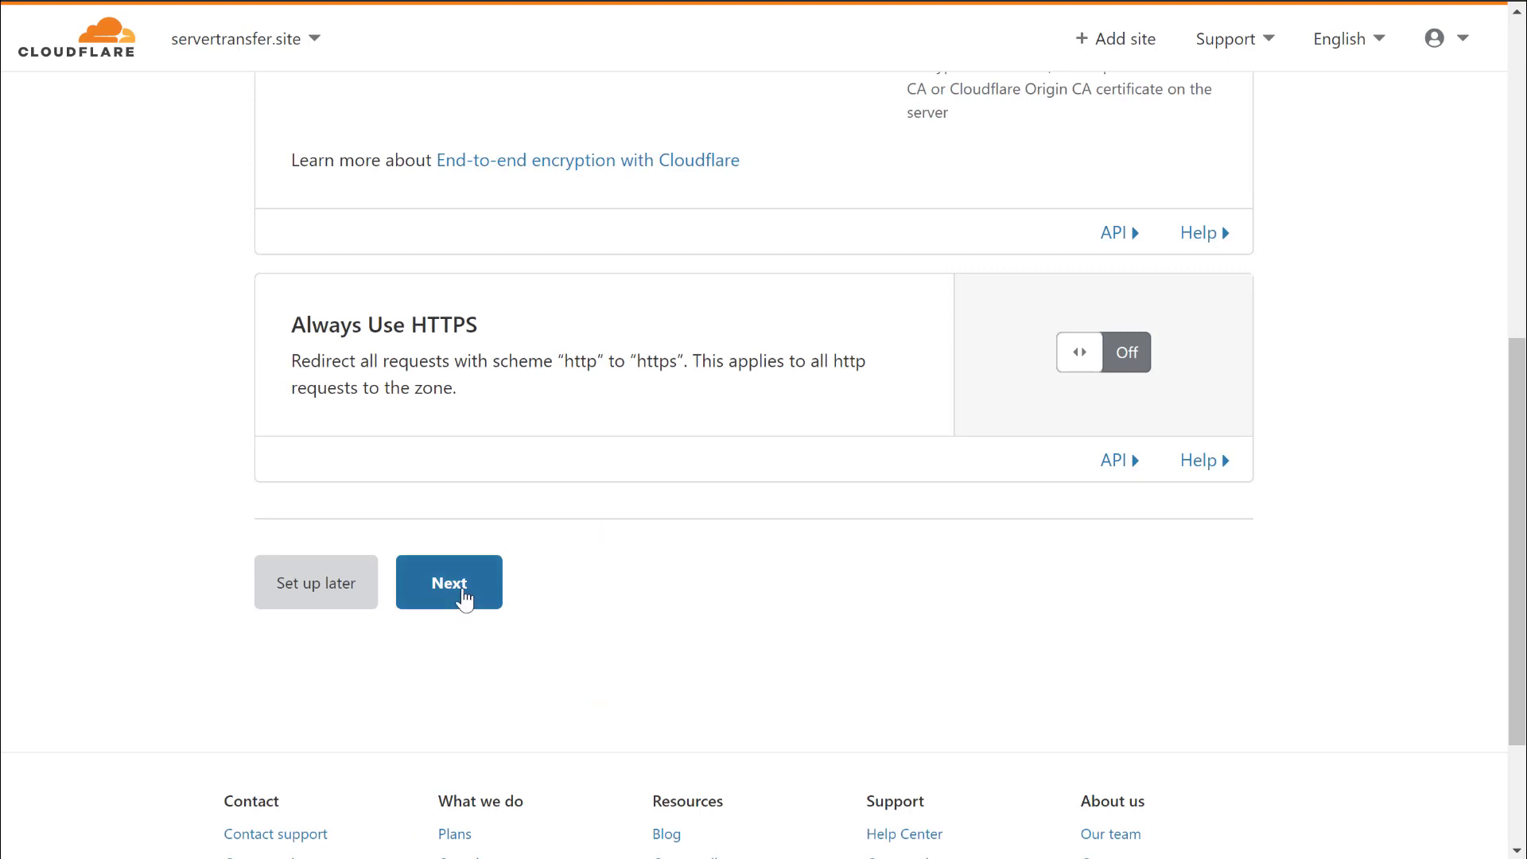
click(450, 591)
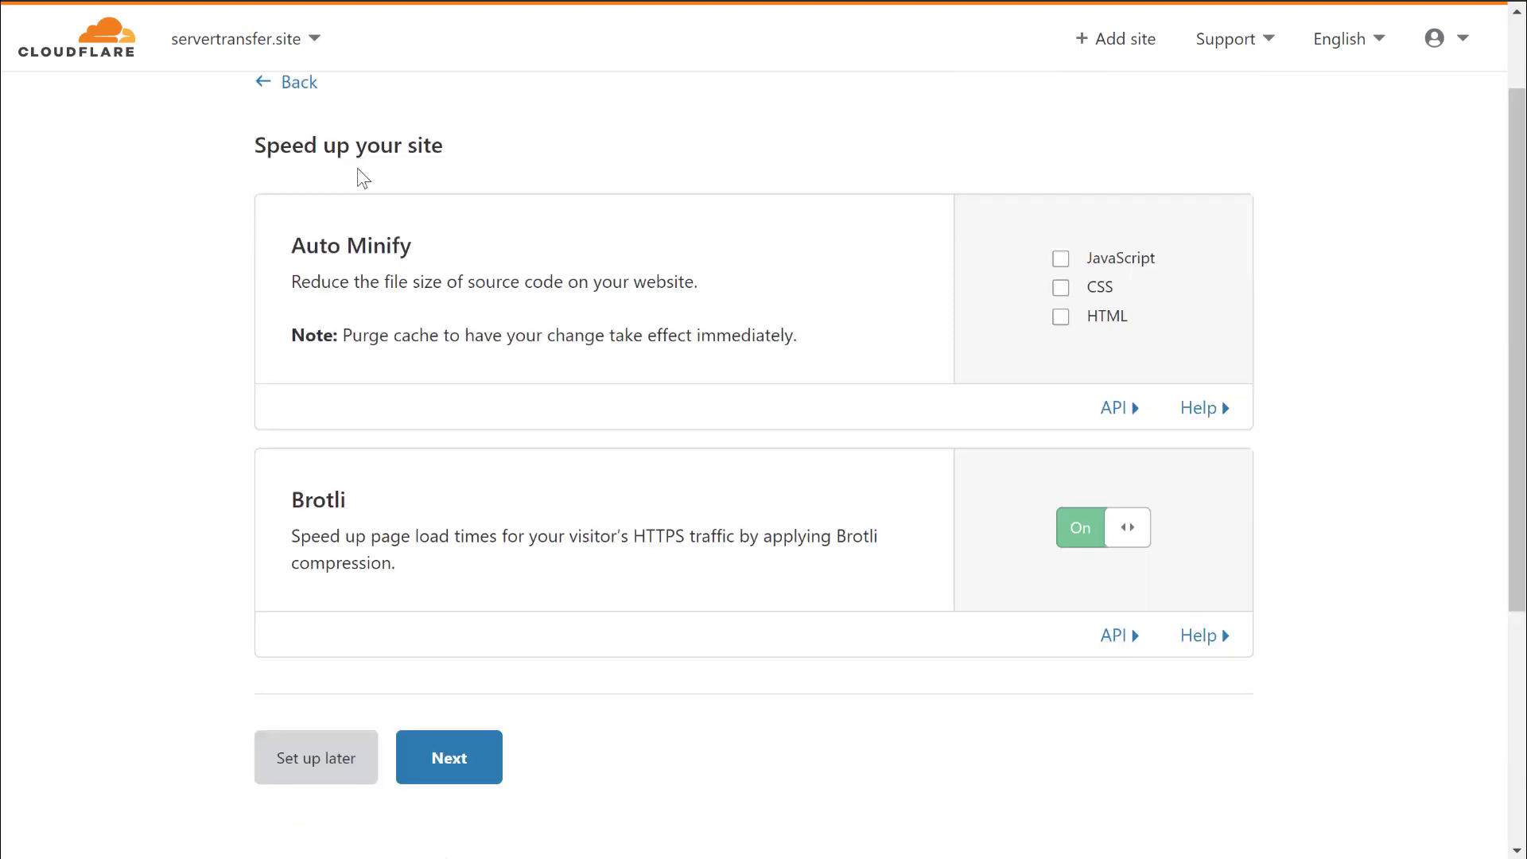
Enable Auto Minify for JavaScript, CSS and HTML and finish the quick-start guide.
click(1060, 259)
click(1060, 308)
click(1060, 337)
click(462, 802)
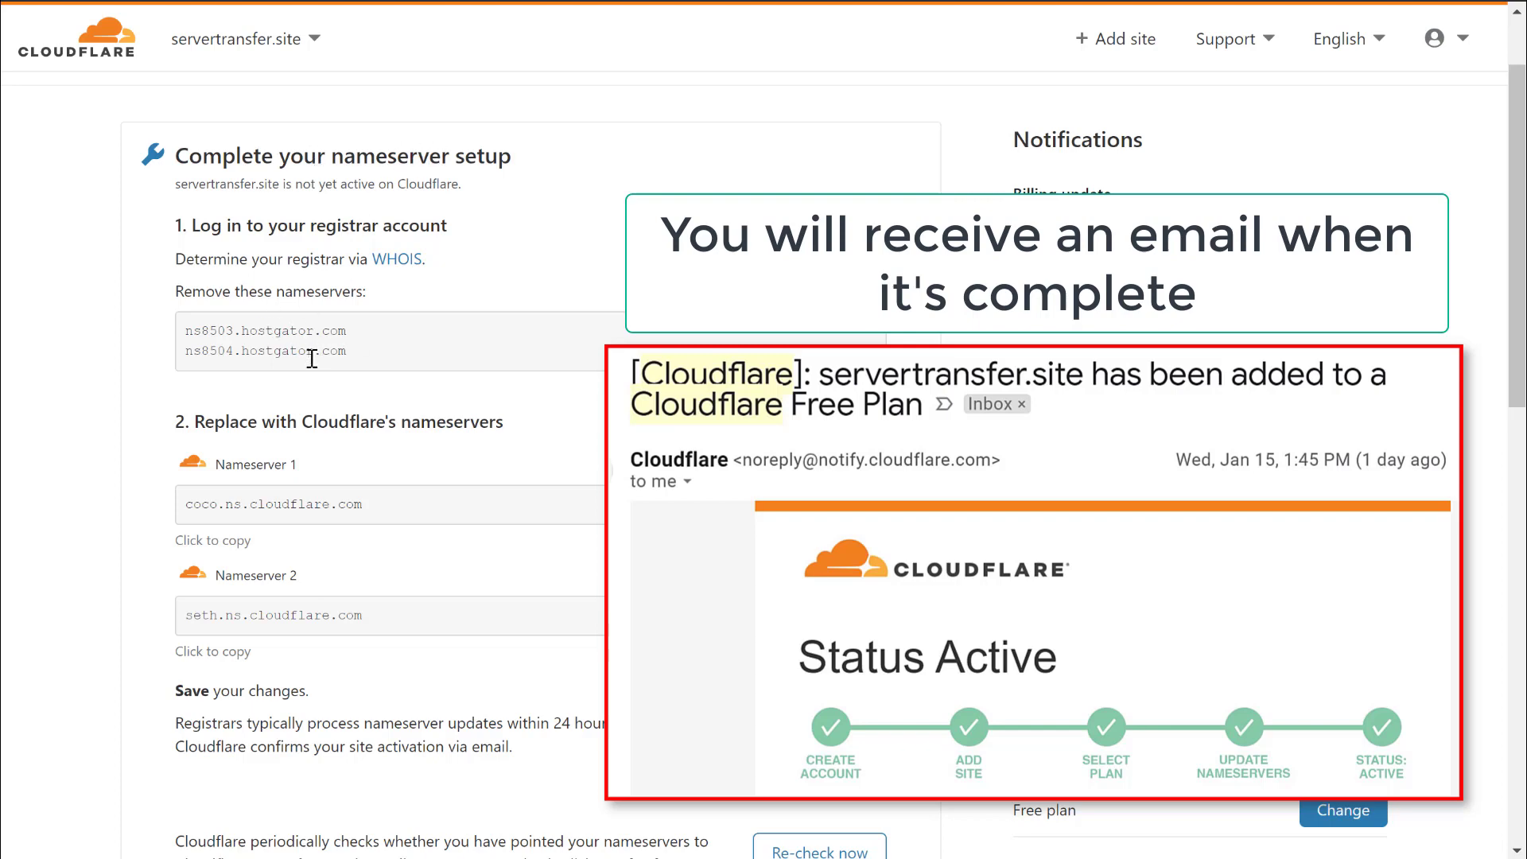
Review Cloudflare's nameserver setup instructions, noting the up-to-24-hour processing time.
scroll(418, 468, down, 4)
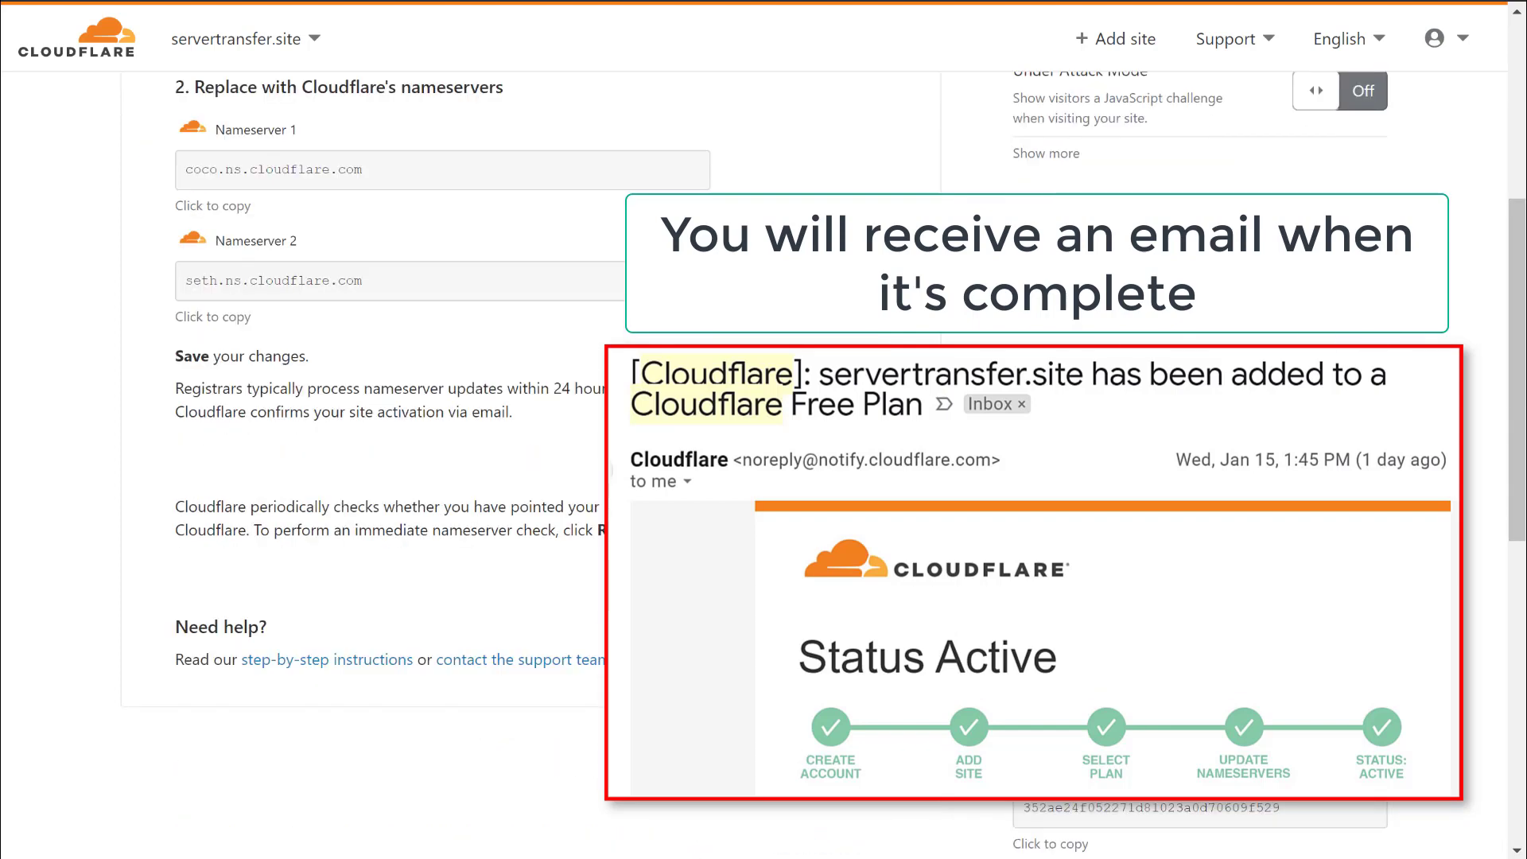
scroll(35, 334, up, 5)
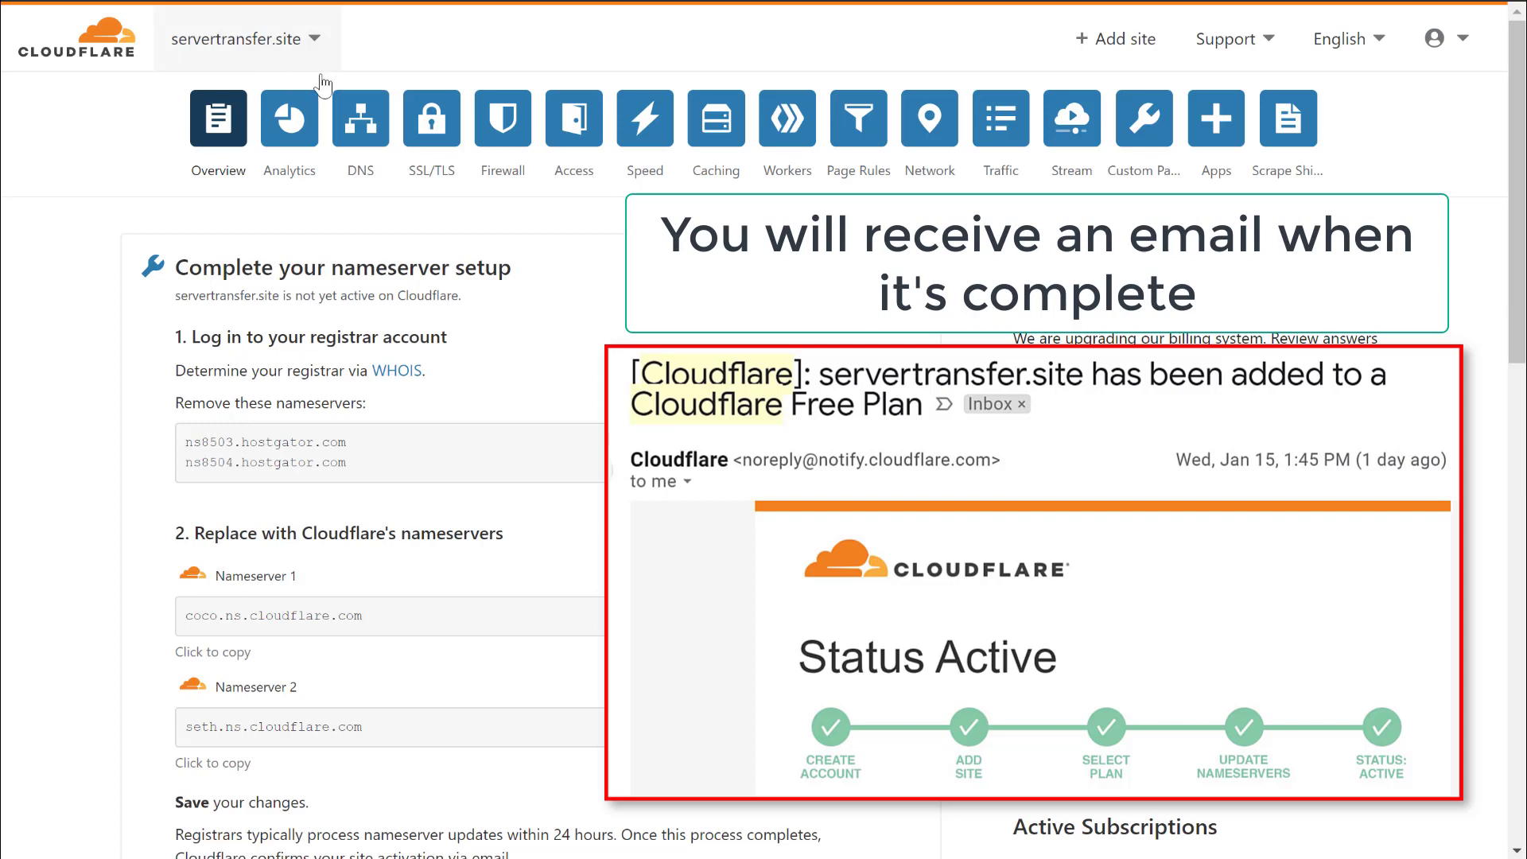
scroll(337, 530, down, 1)
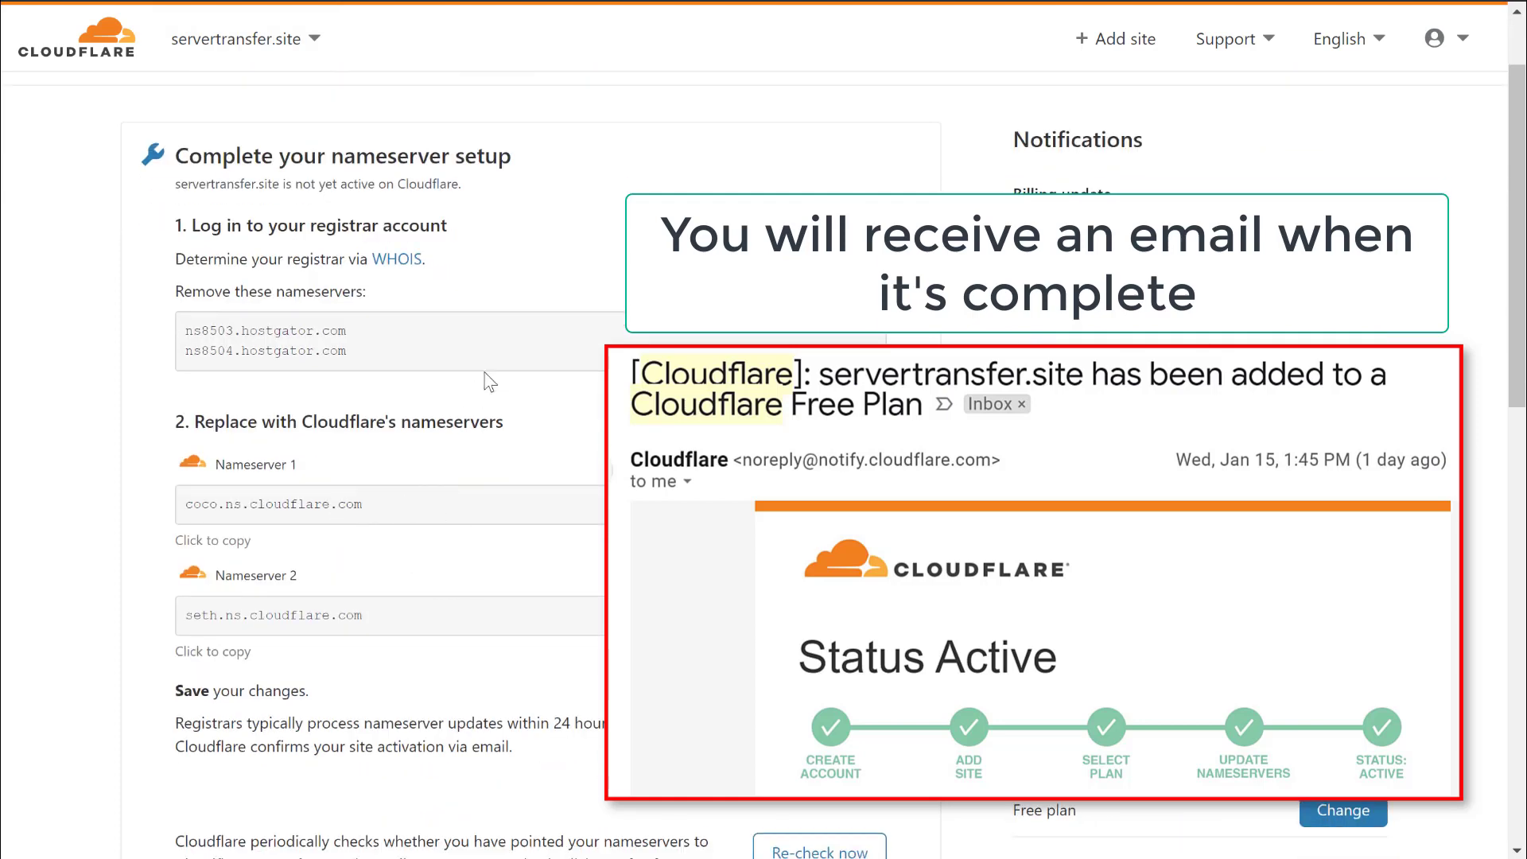
drag(553, 724, 603, 723)
click(562, 724)
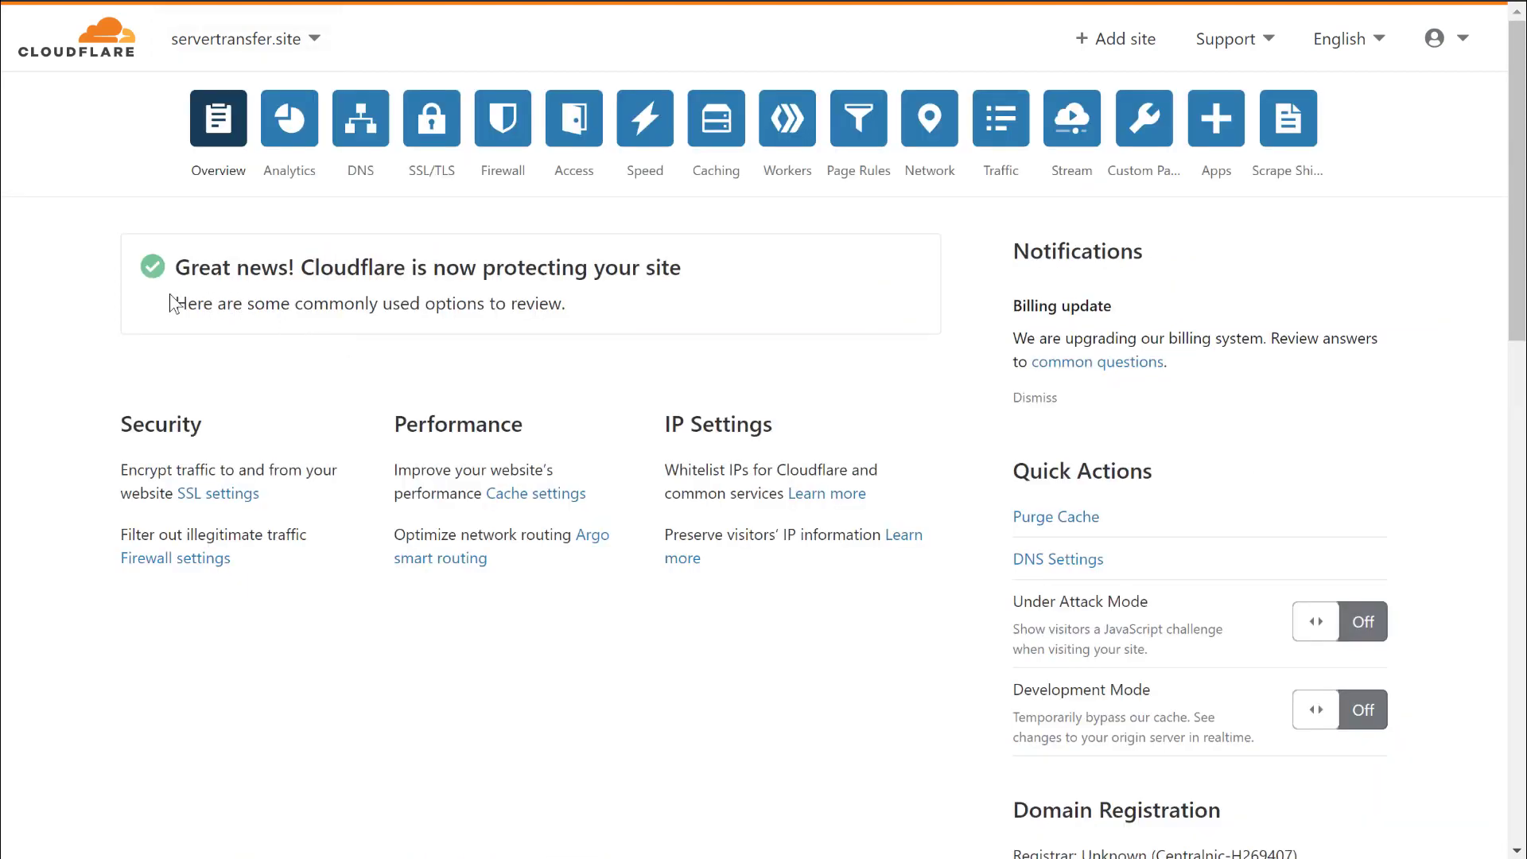
Highlight the 'Great news!' banner confirming Cloudflare now protects servertransfer.site.
drag(173, 267, 678, 252)
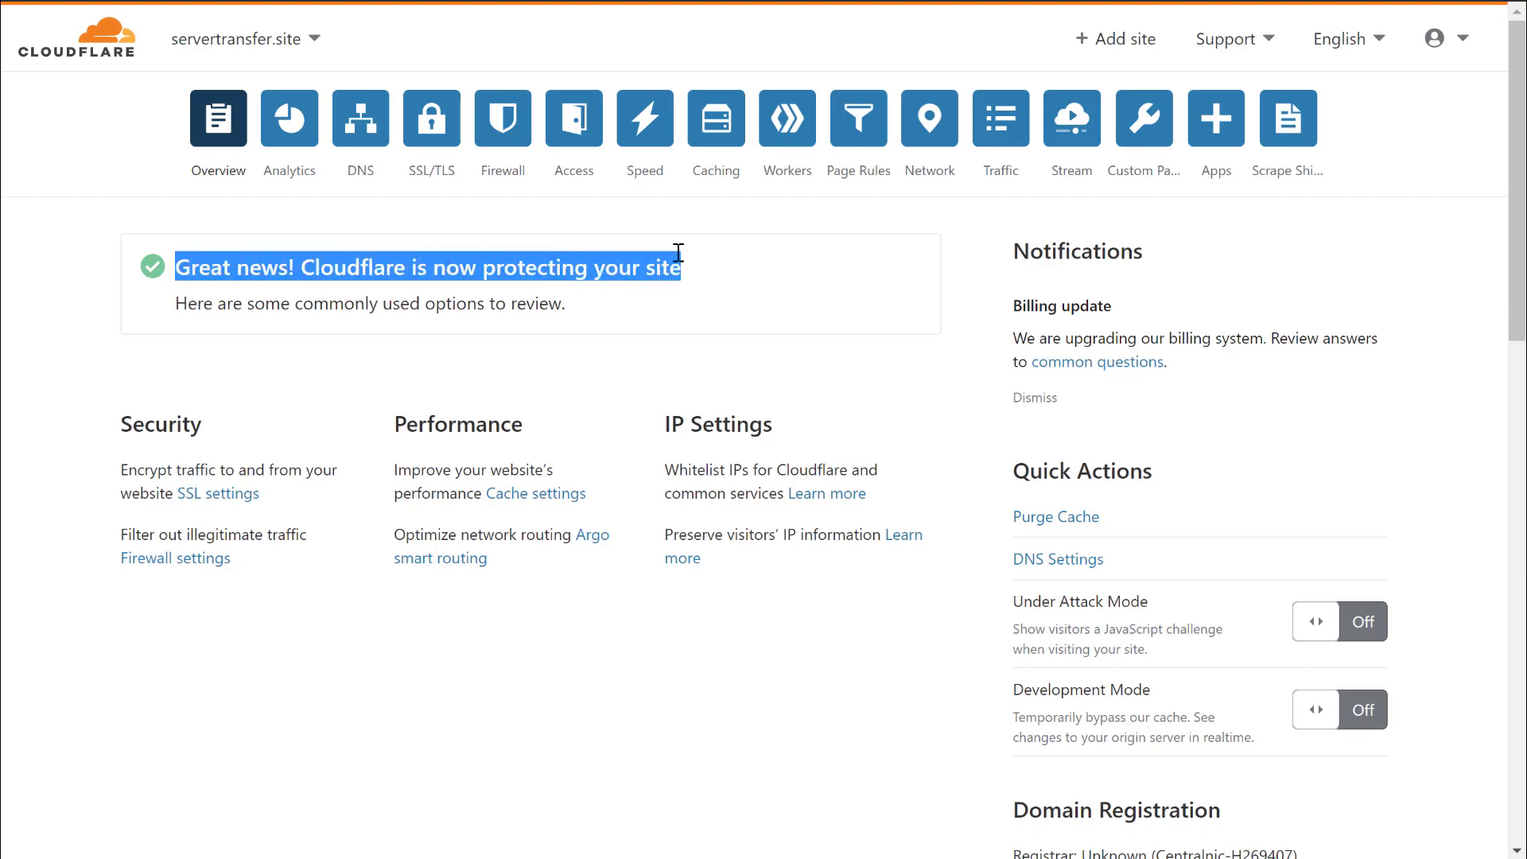
click(599, 267)
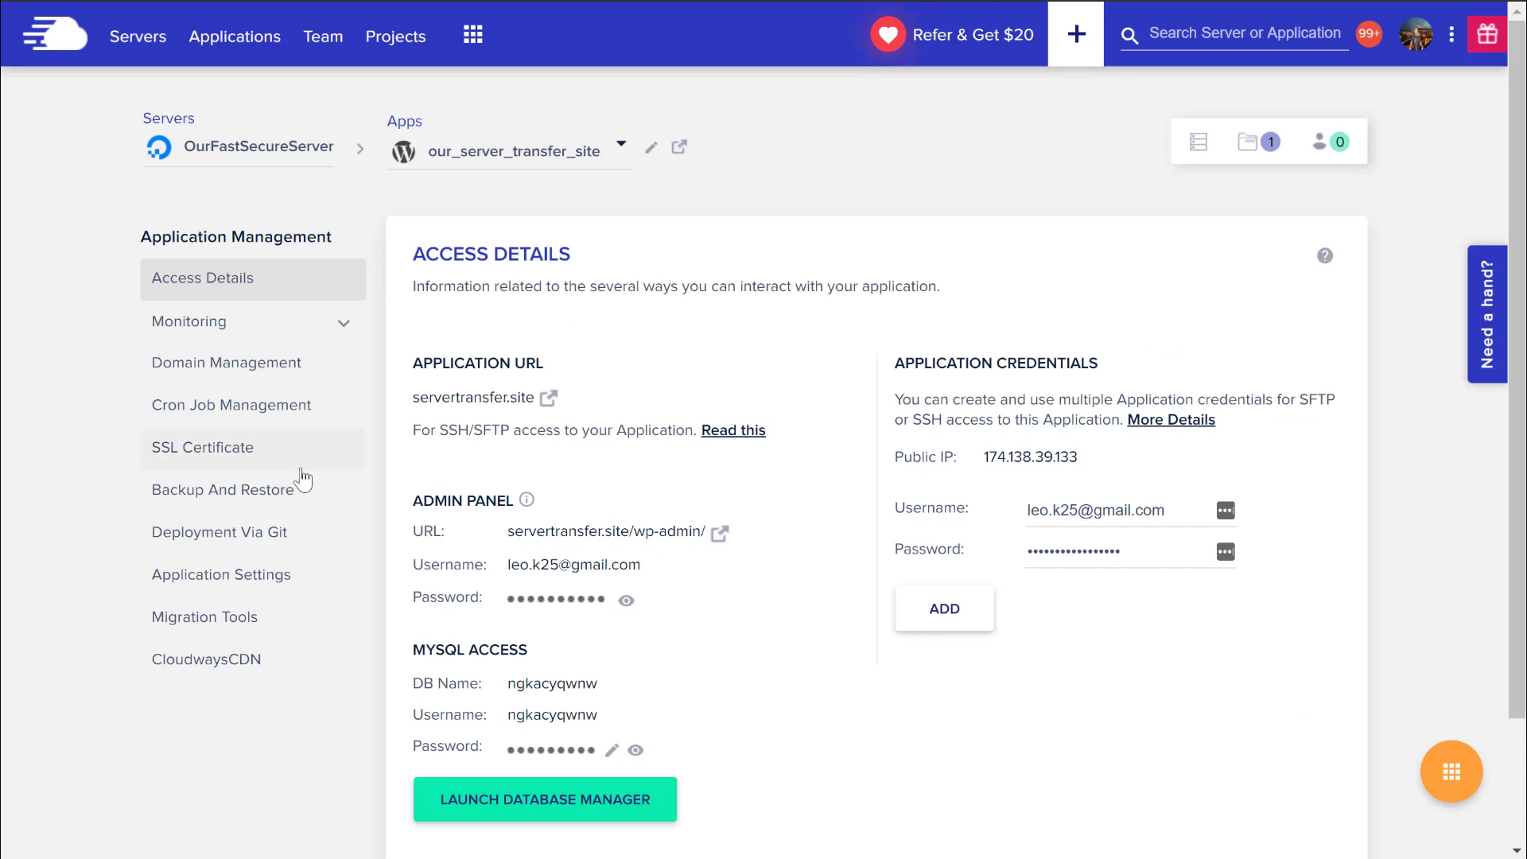
Install a free Let's Encrypt certificate for servertransfer.site with the contact e-mail, declining HTTPS redirection for now.
click(165, 453)
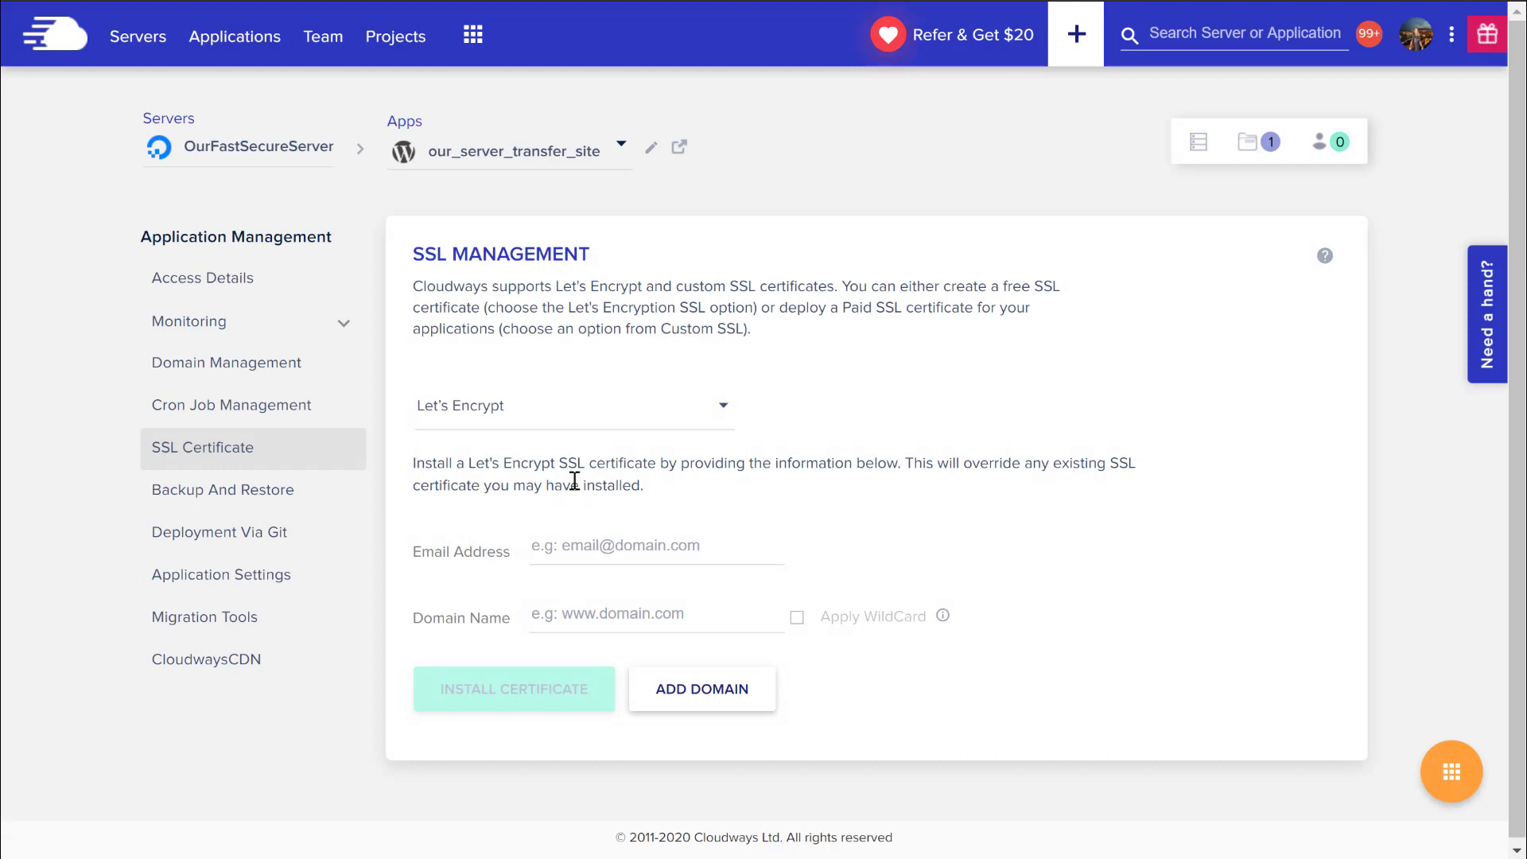
click(590, 548)
key(Tab)
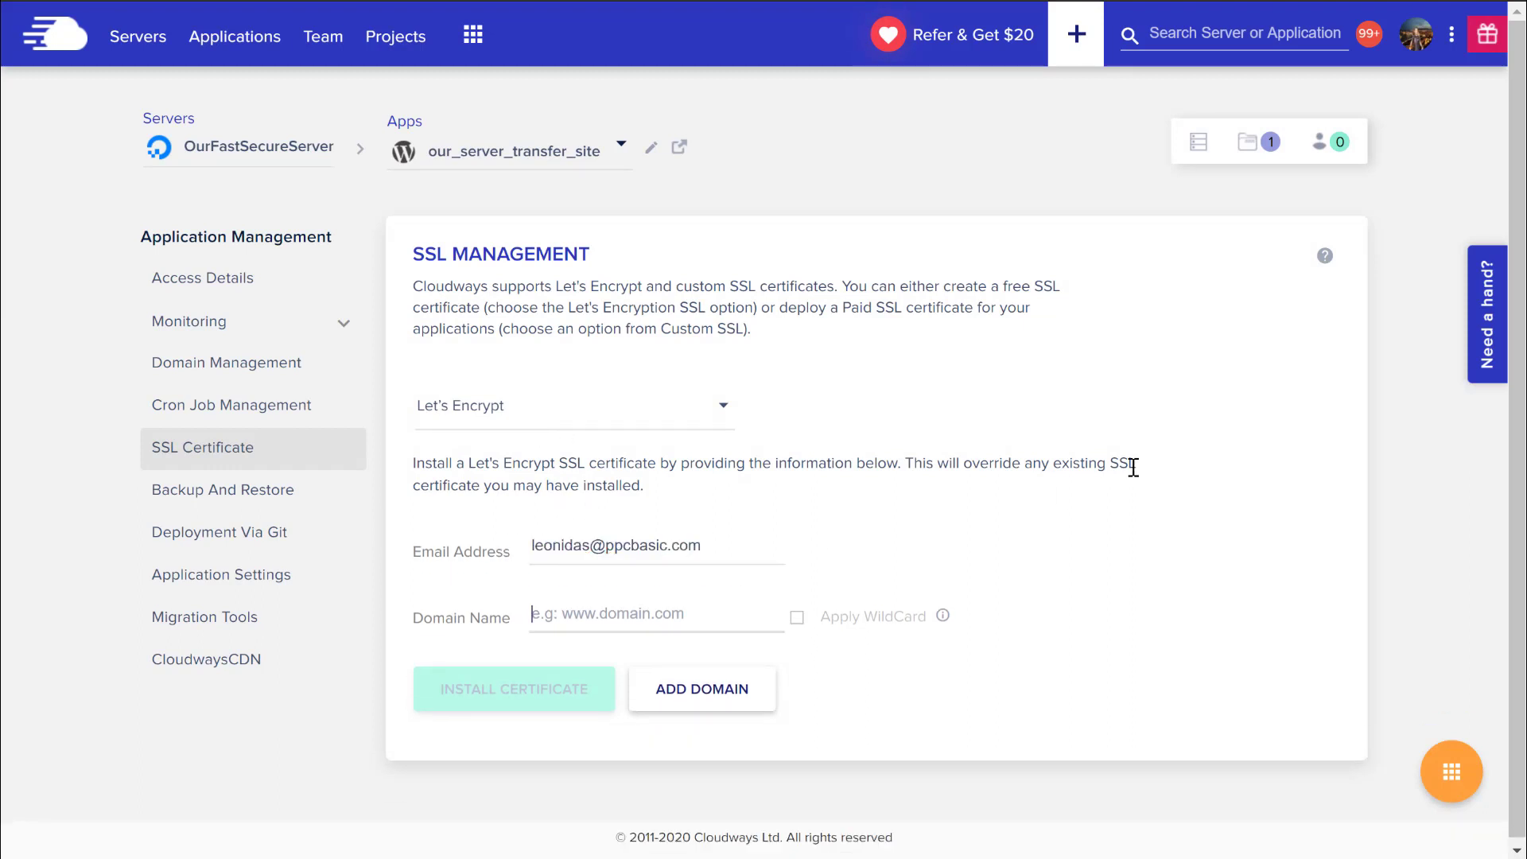
text(servertransfer.site)
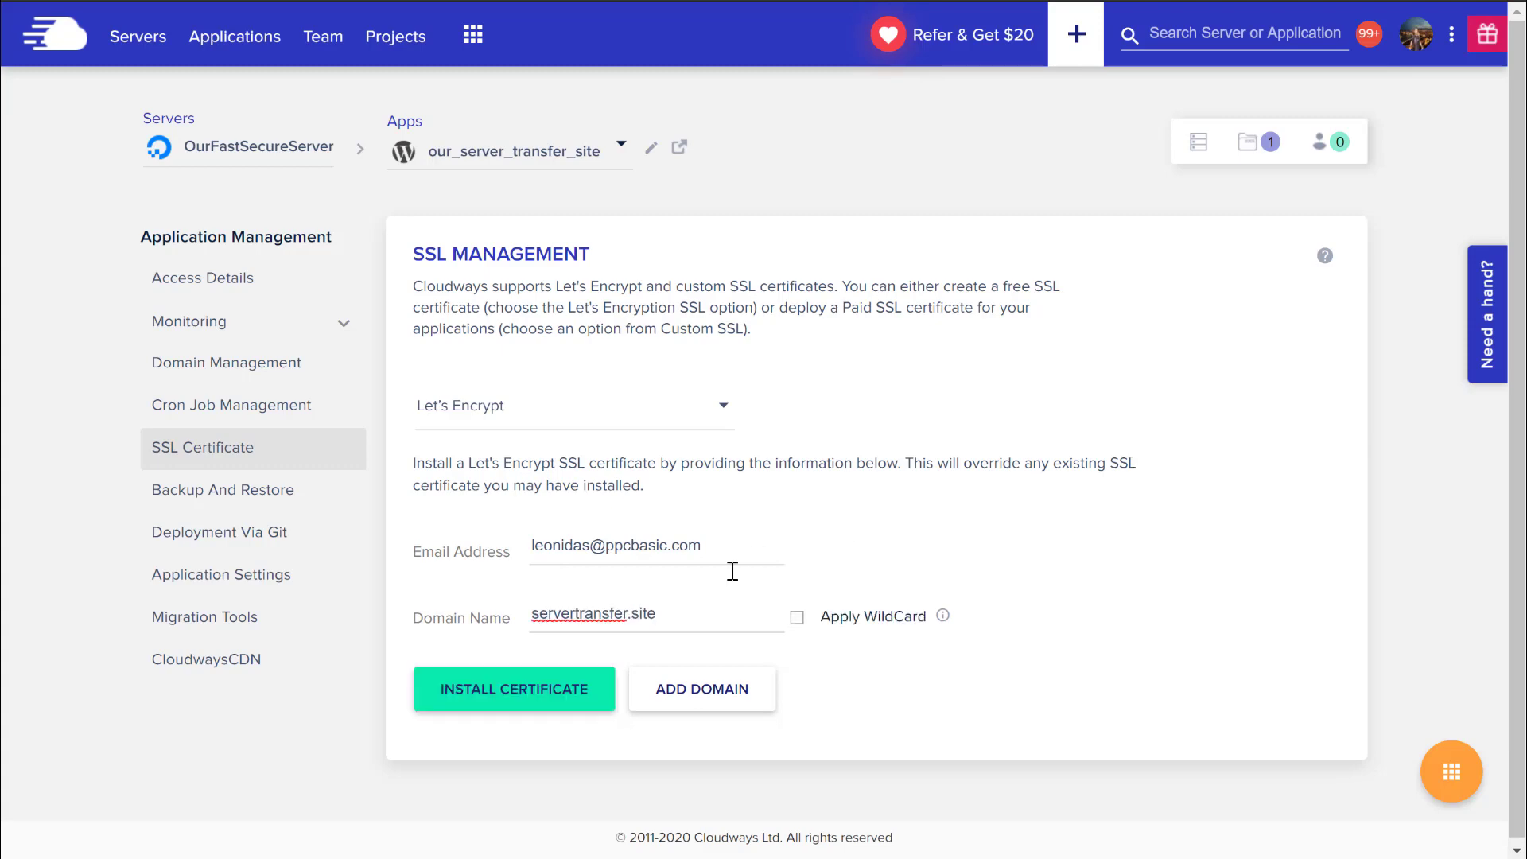
click(490, 700)
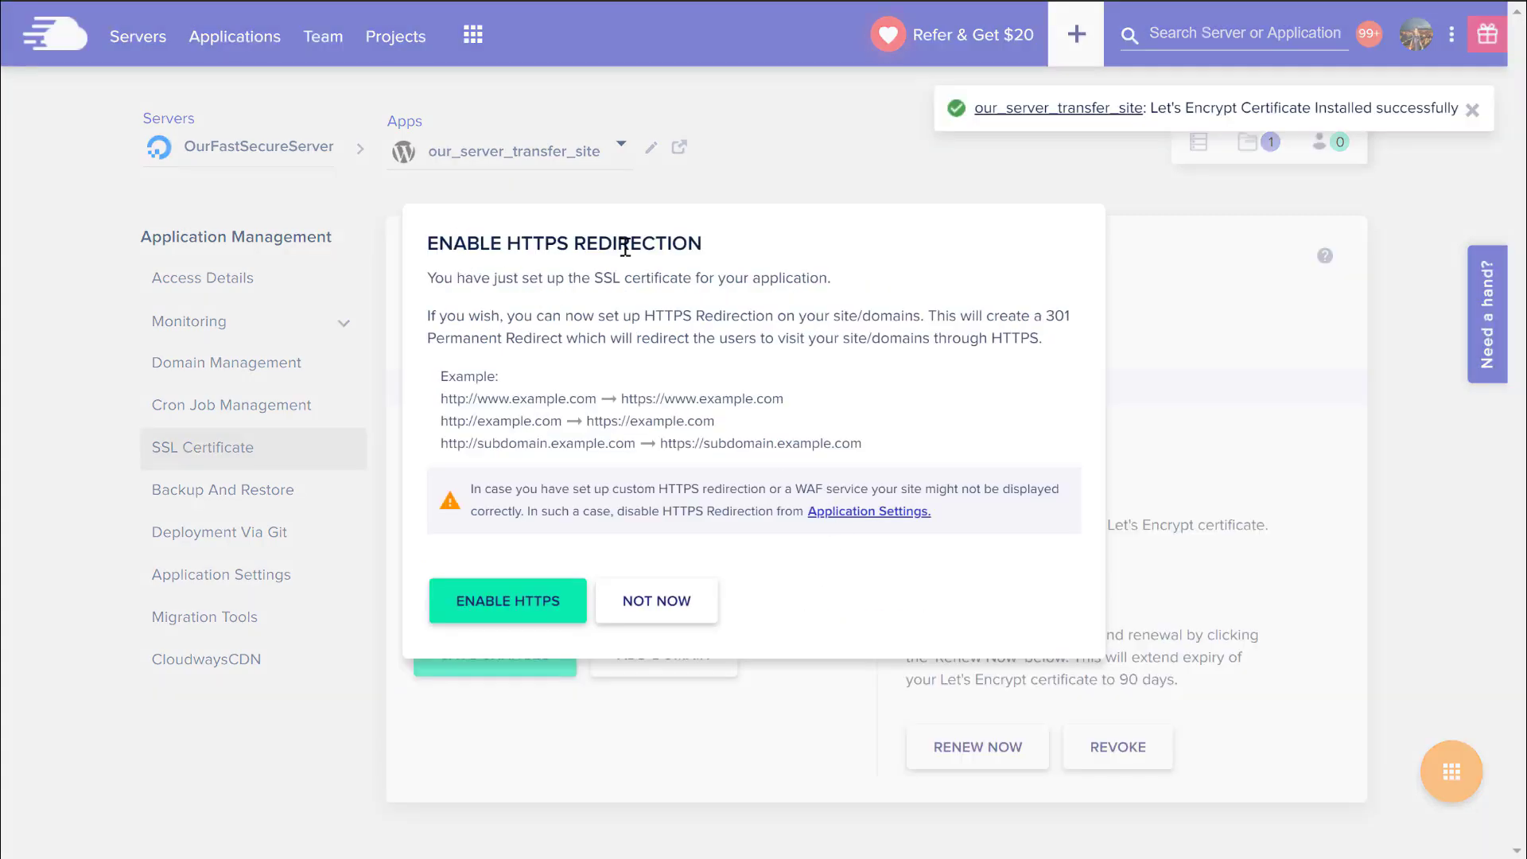
click(672, 604)
click(469, 493)
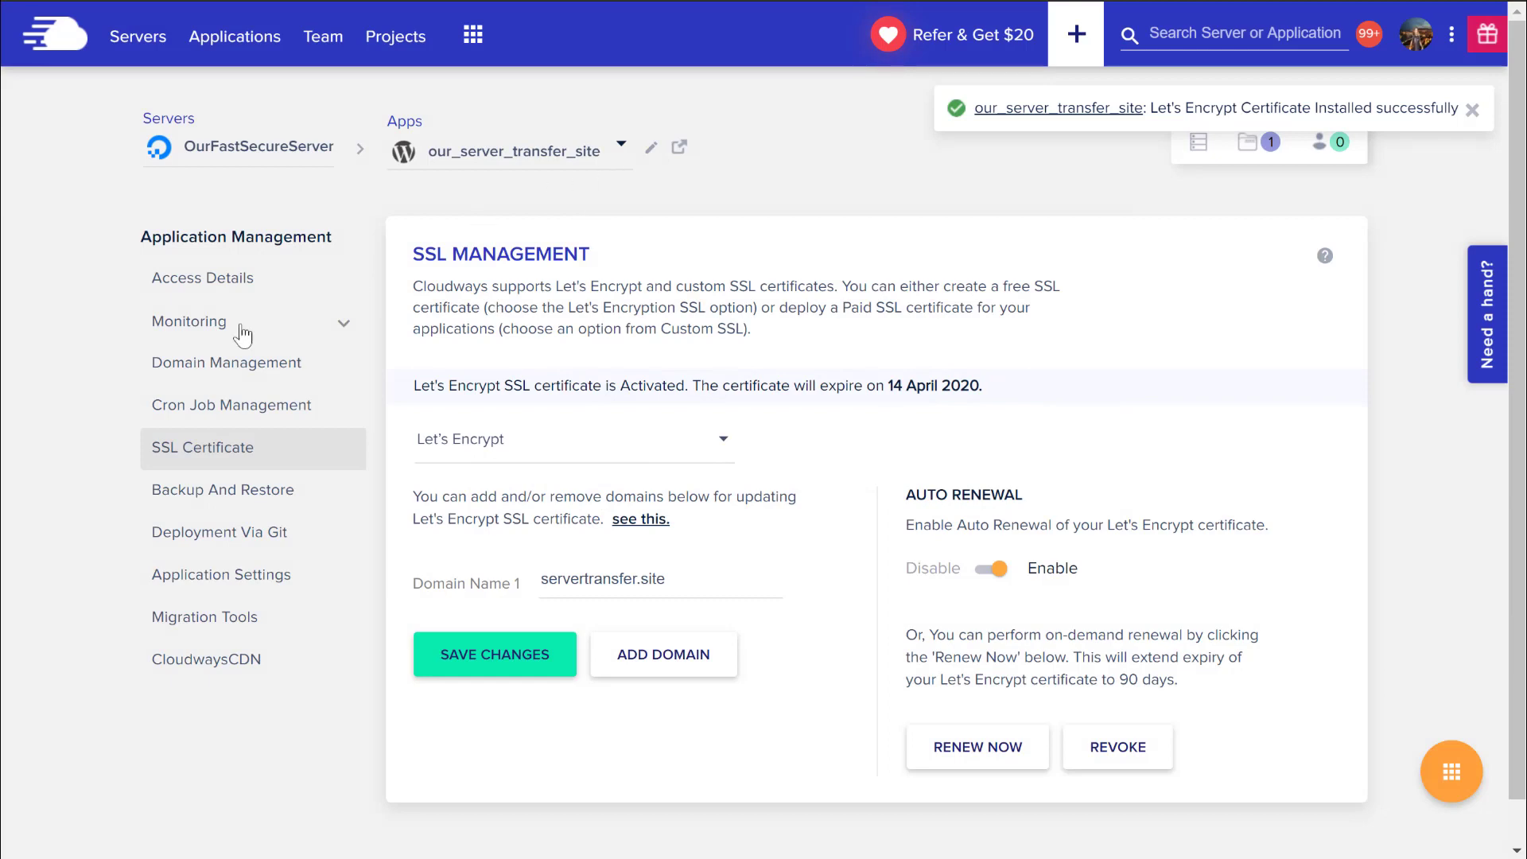
Open the WordPress admin dashboard from the application's Access Details admin URL.
click(216, 280)
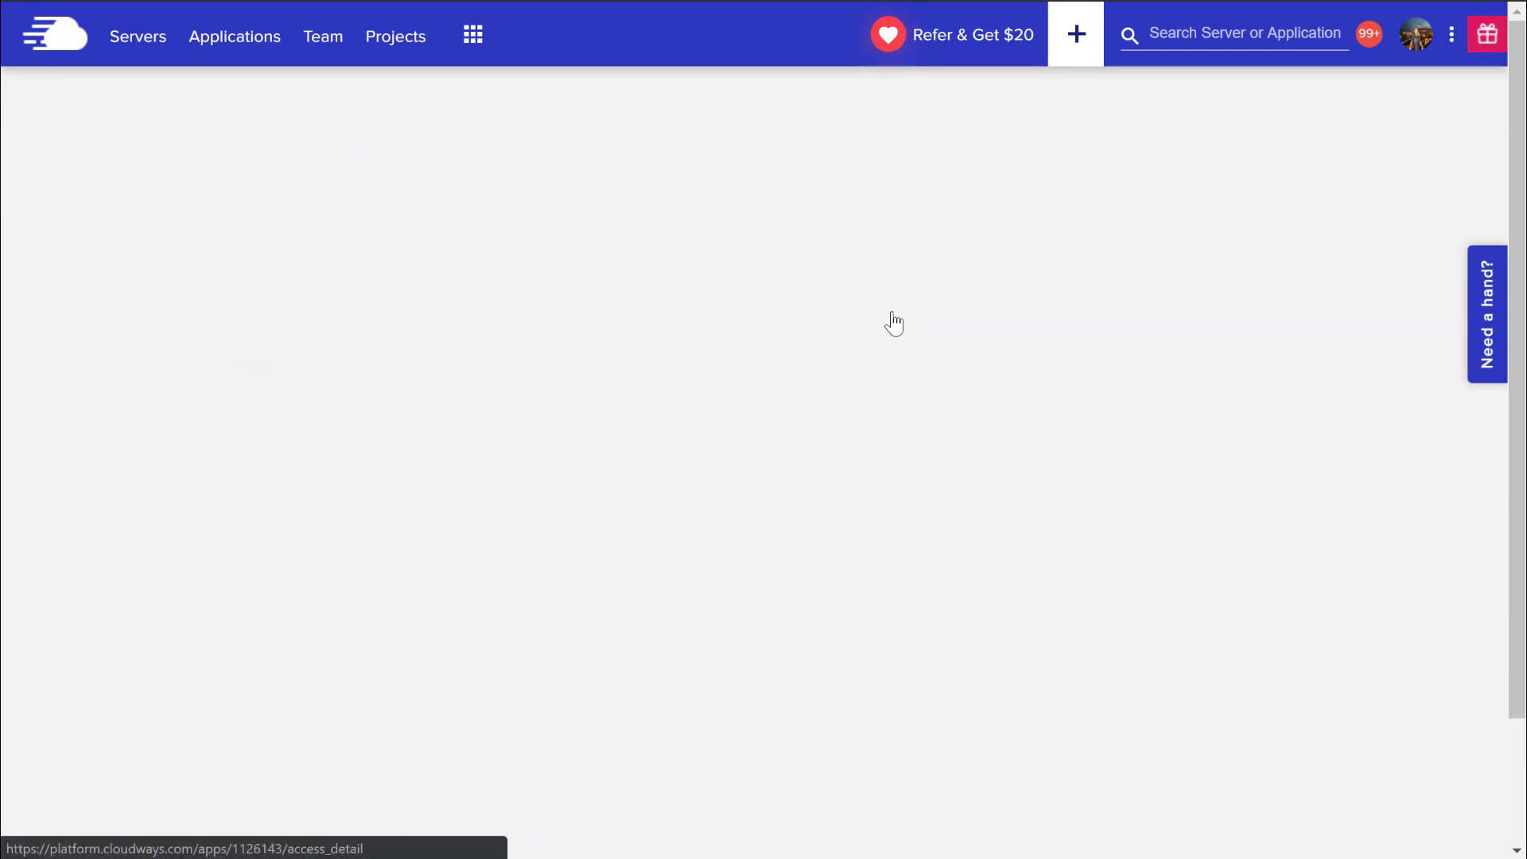
drag(510, 538, 705, 536)
click(747, 543)
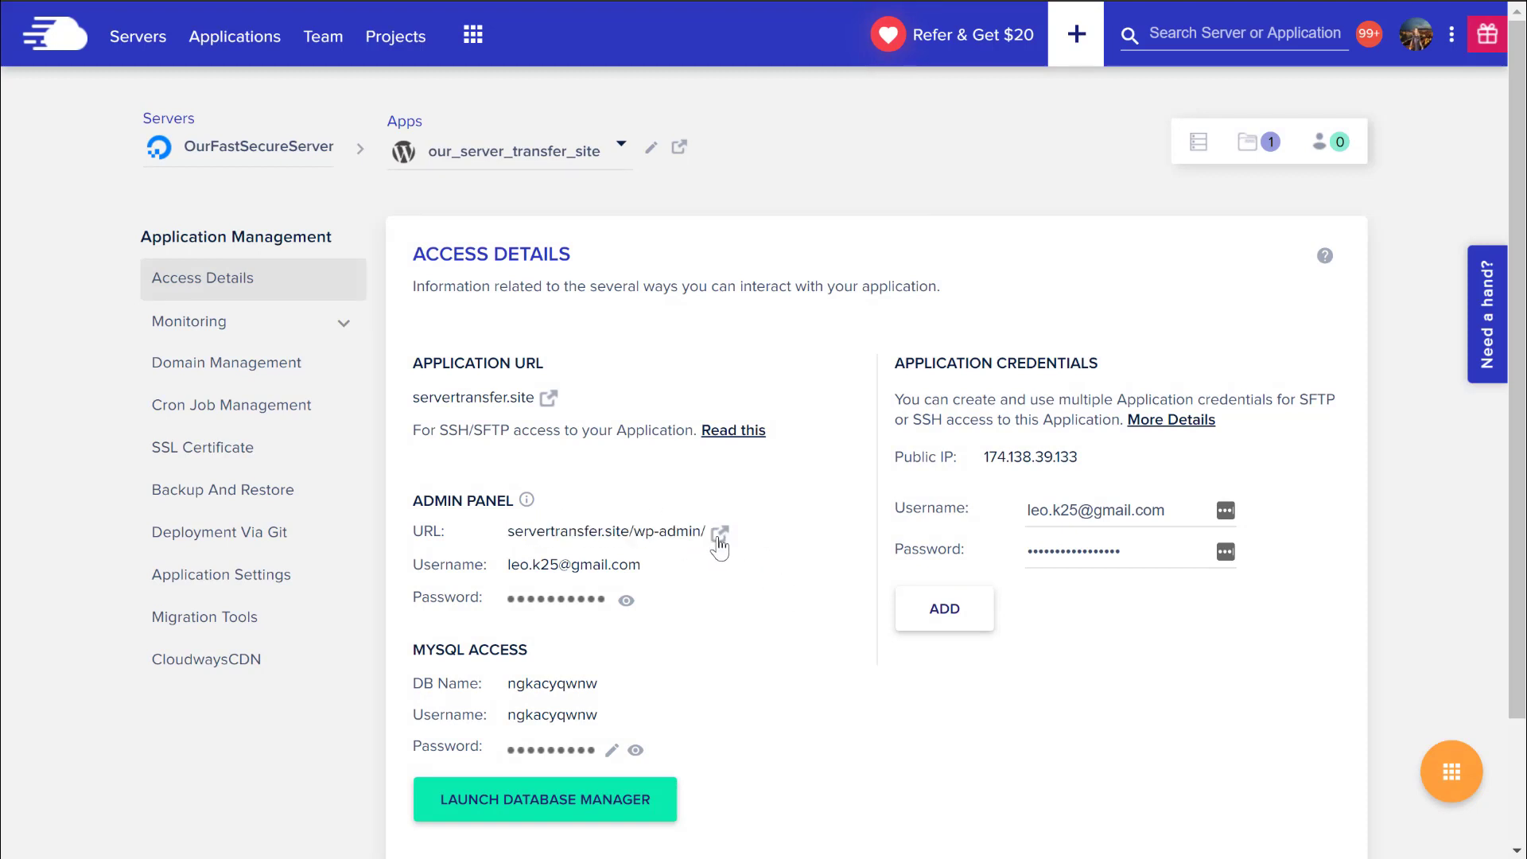
click(721, 534)
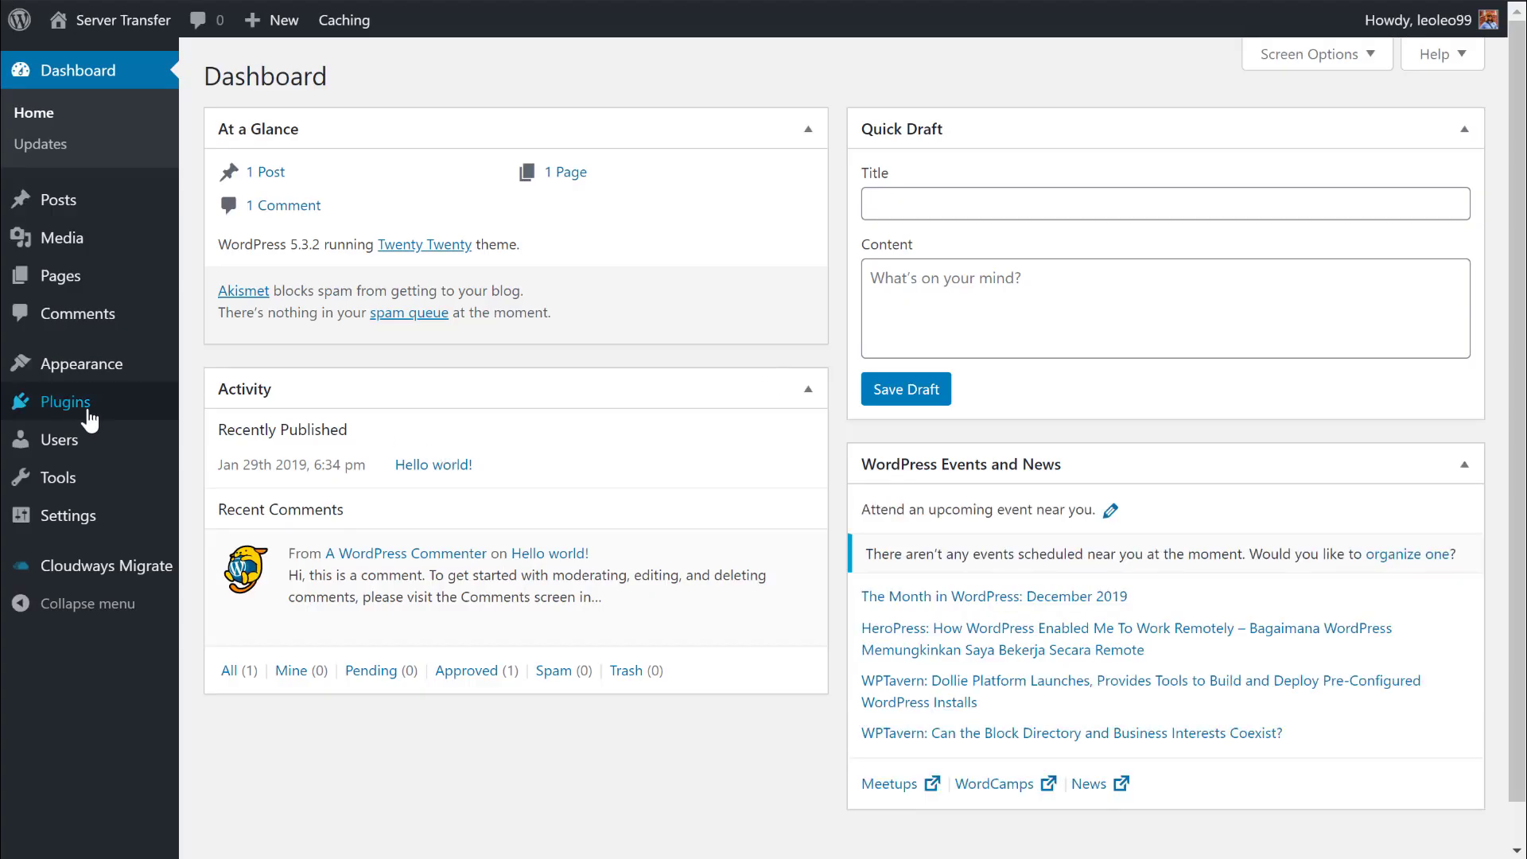
Search the plugin directory for 'ssl', then install and activate WP Force SSL.
mouse_move(89, 418)
click(234, 443)
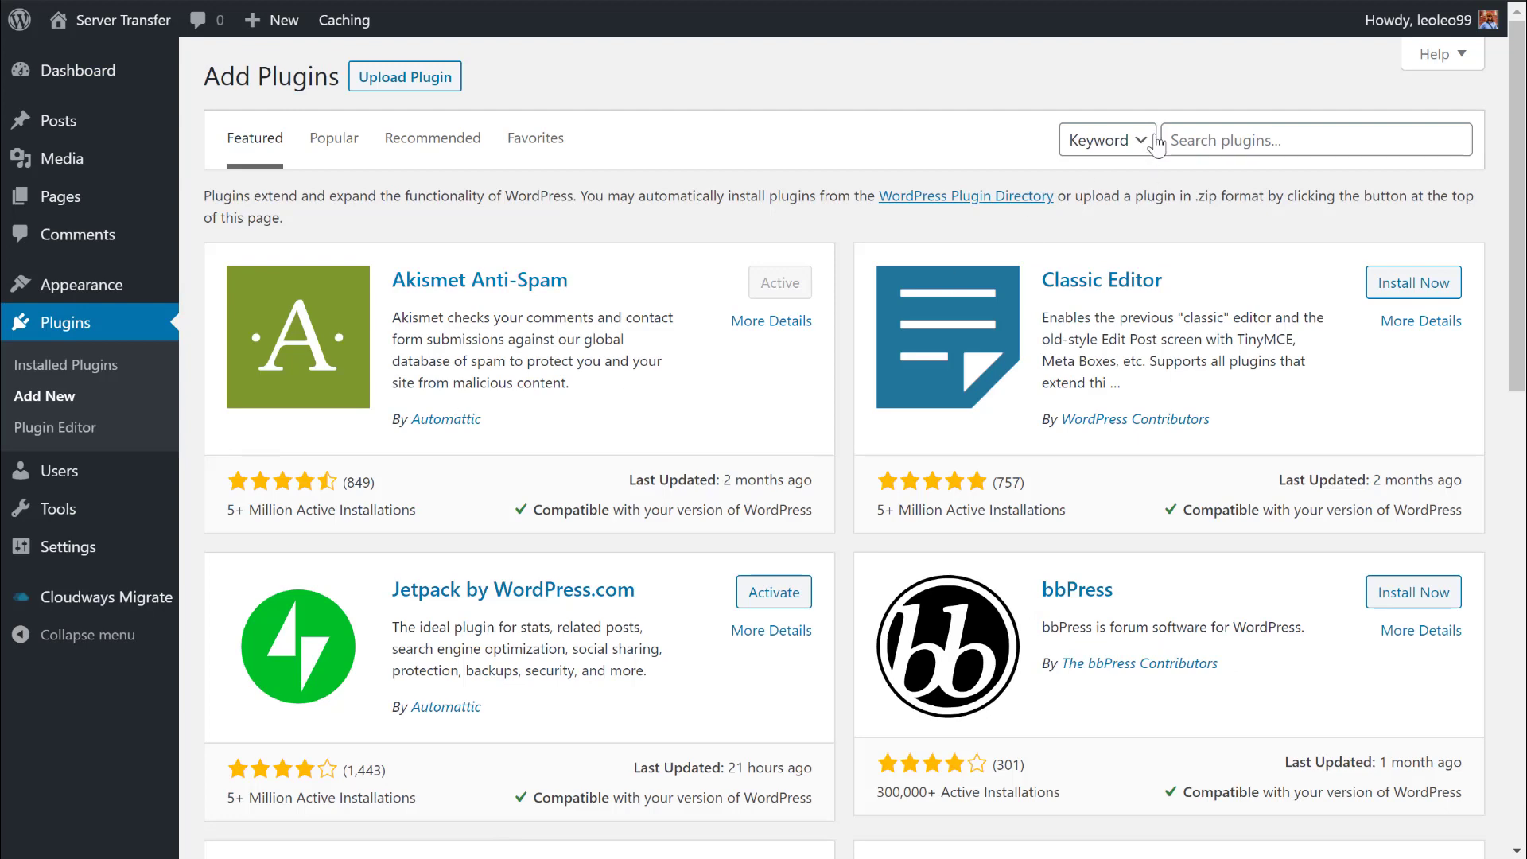
click(1219, 133)
text(ssl)
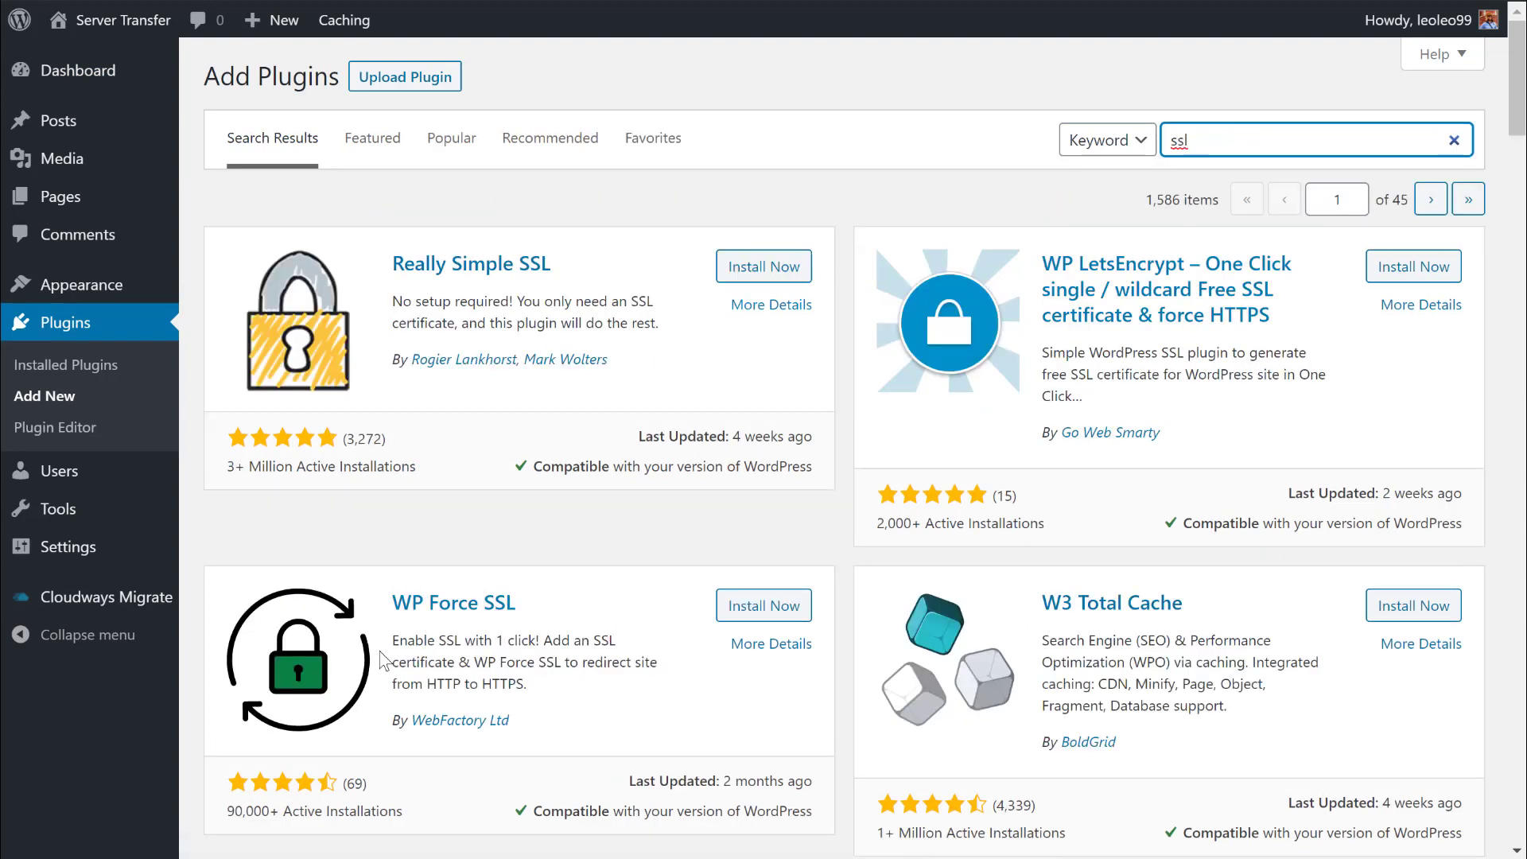
click(761, 614)
click(762, 607)
Turn HSTS on in WP Force SSL and save the settings.
click(557, 591)
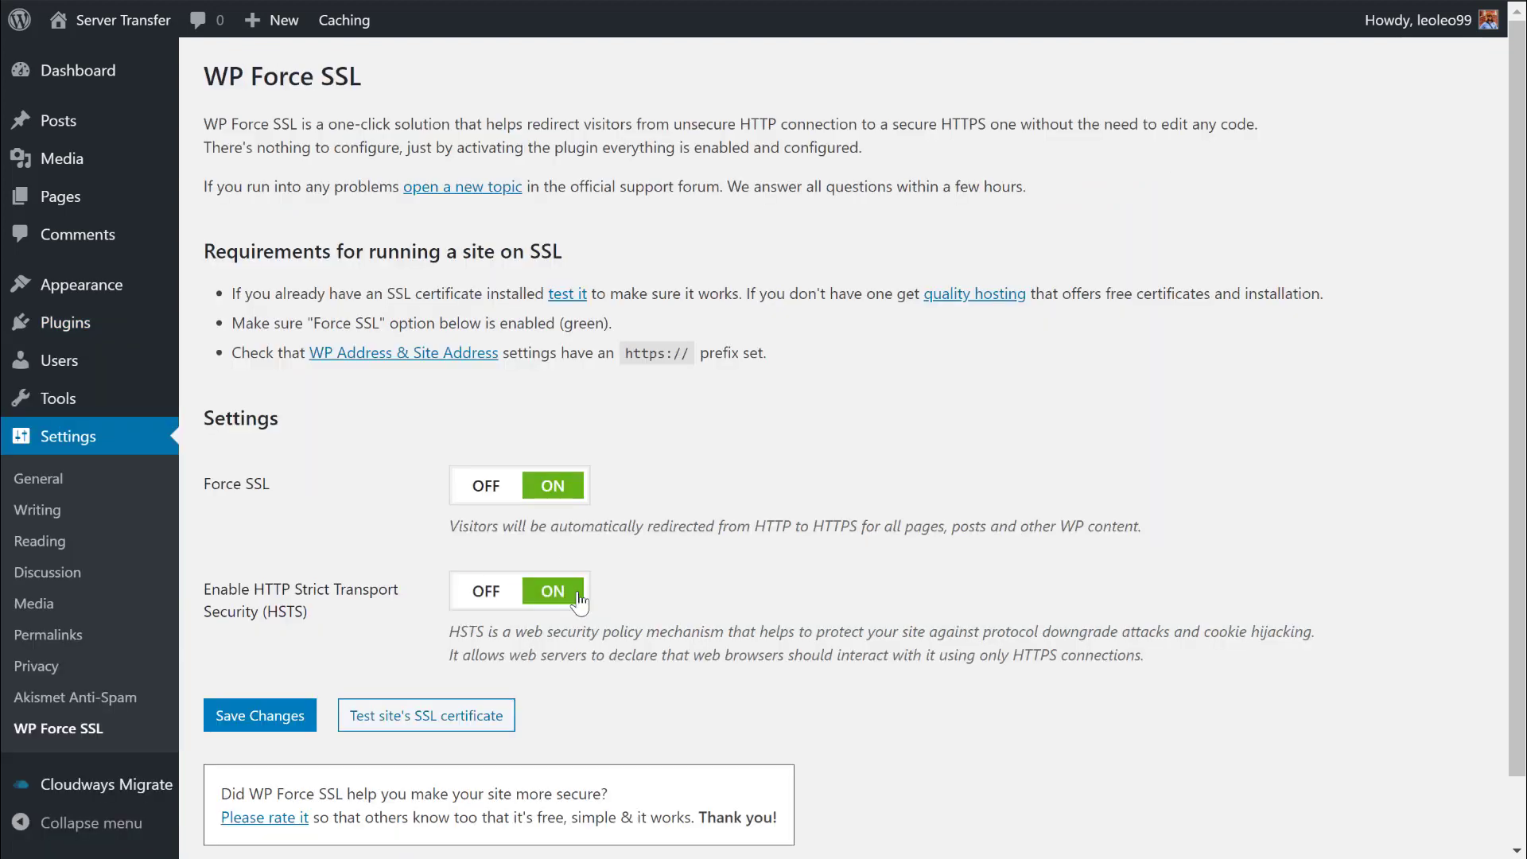
click(278, 725)
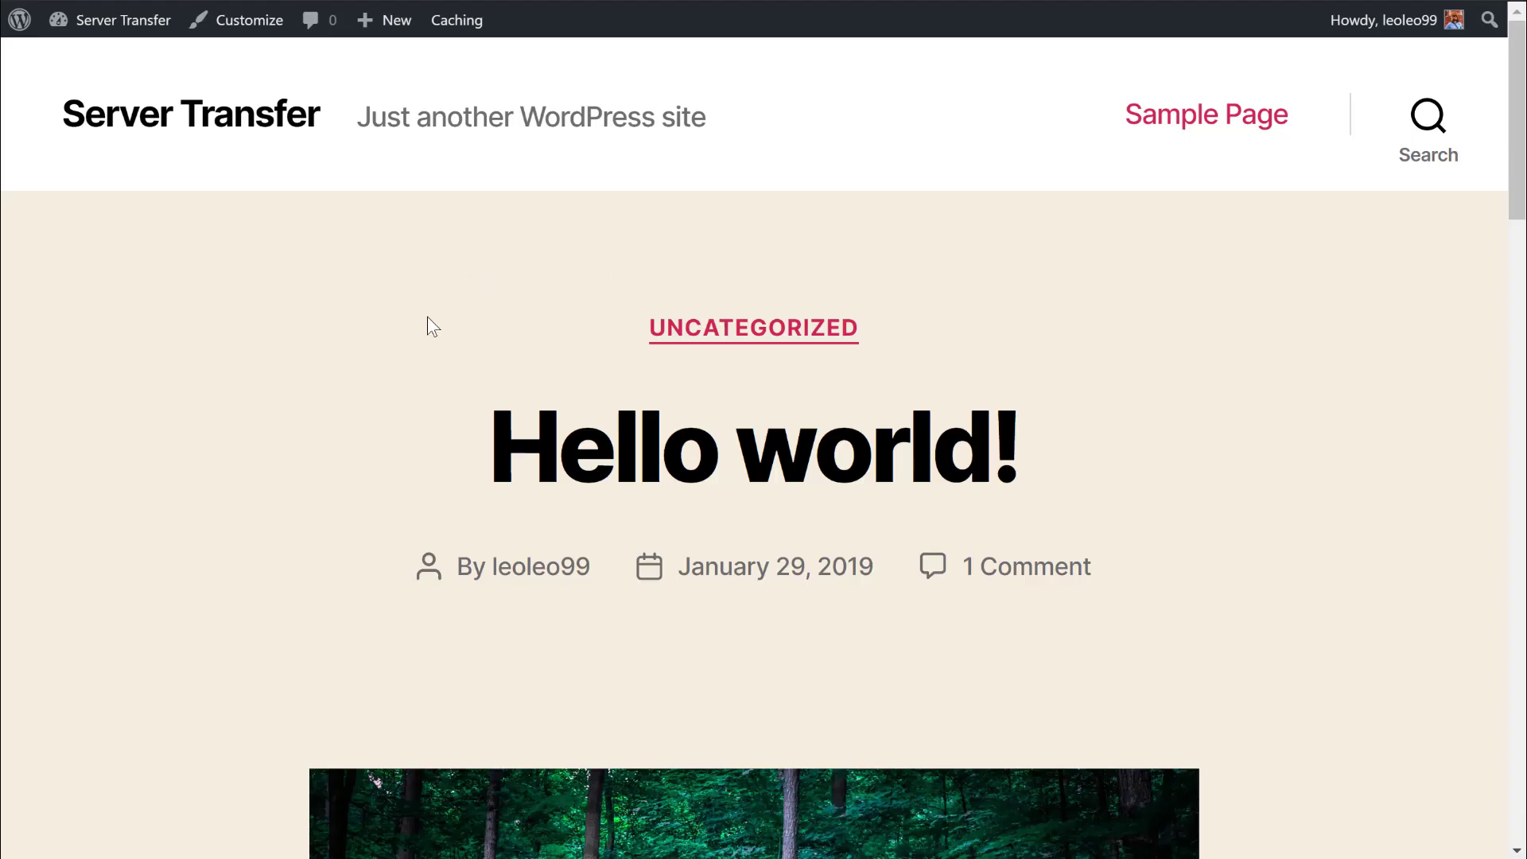
scroll(427, 317, down, 10)
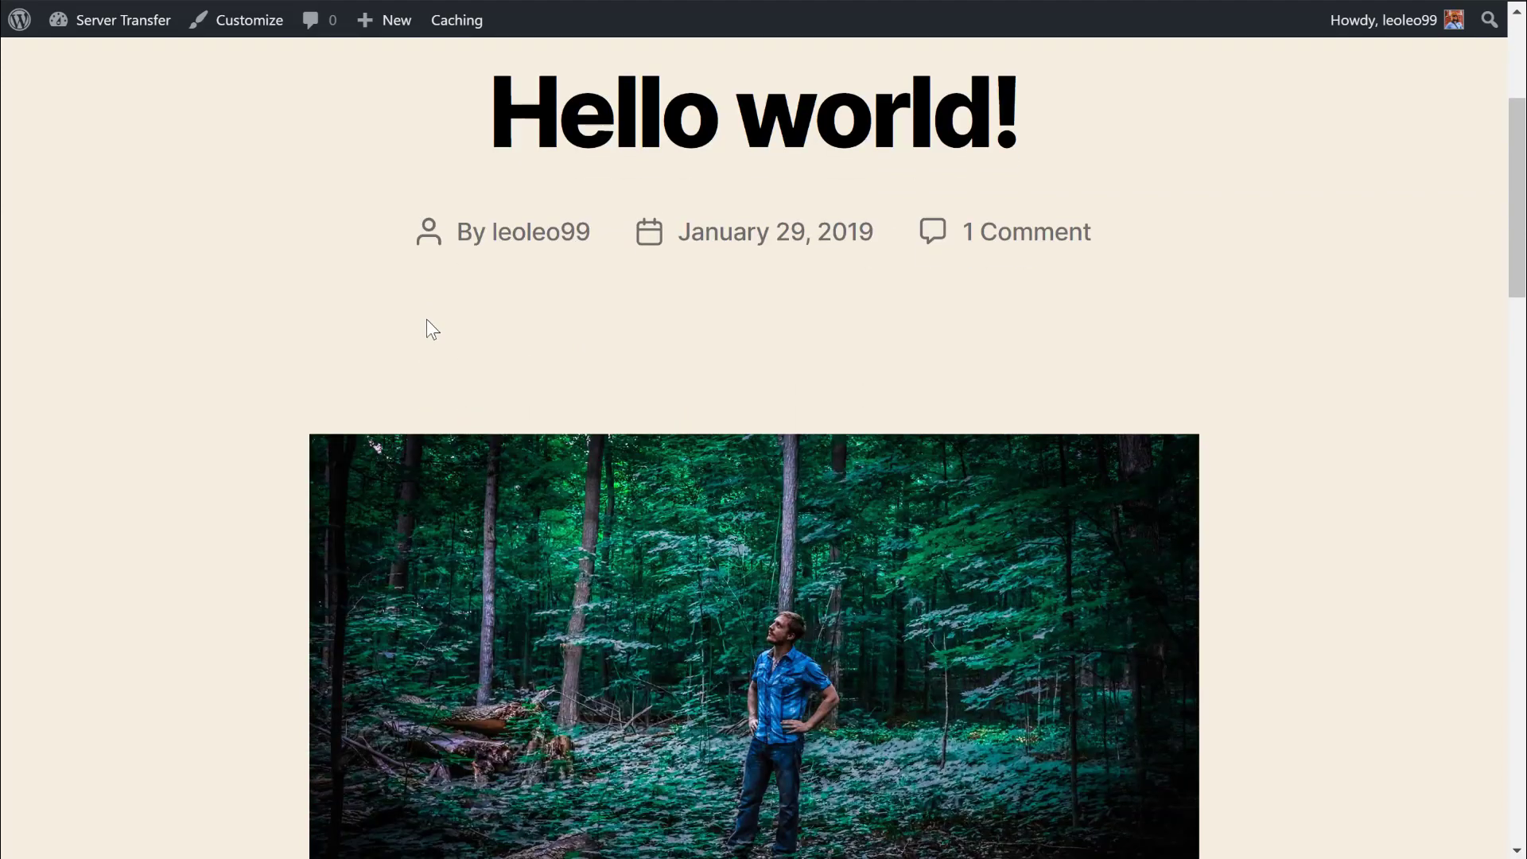
scroll(185, 282, up, 10)
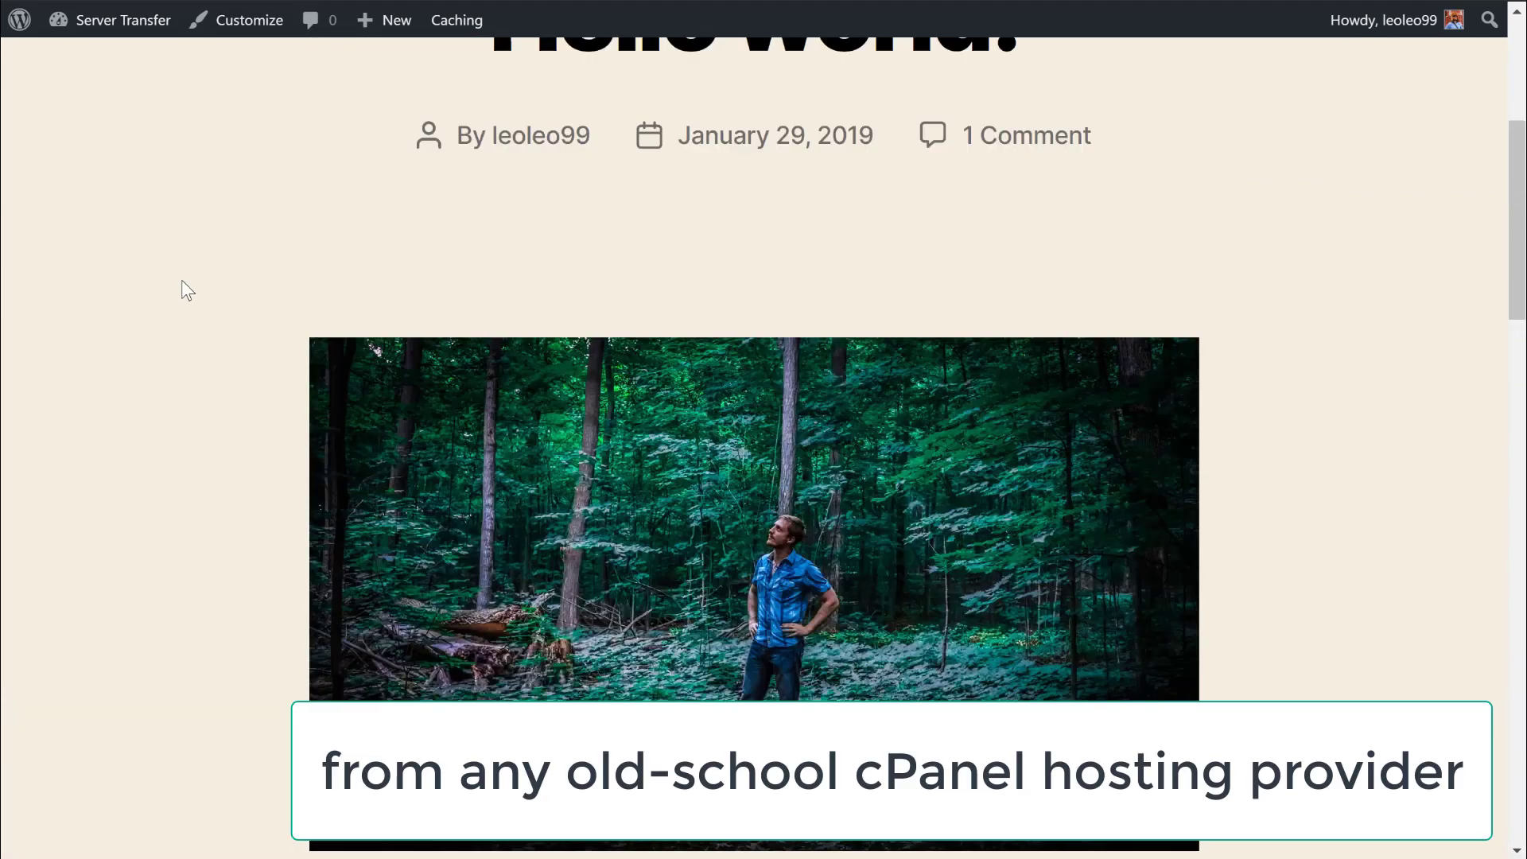